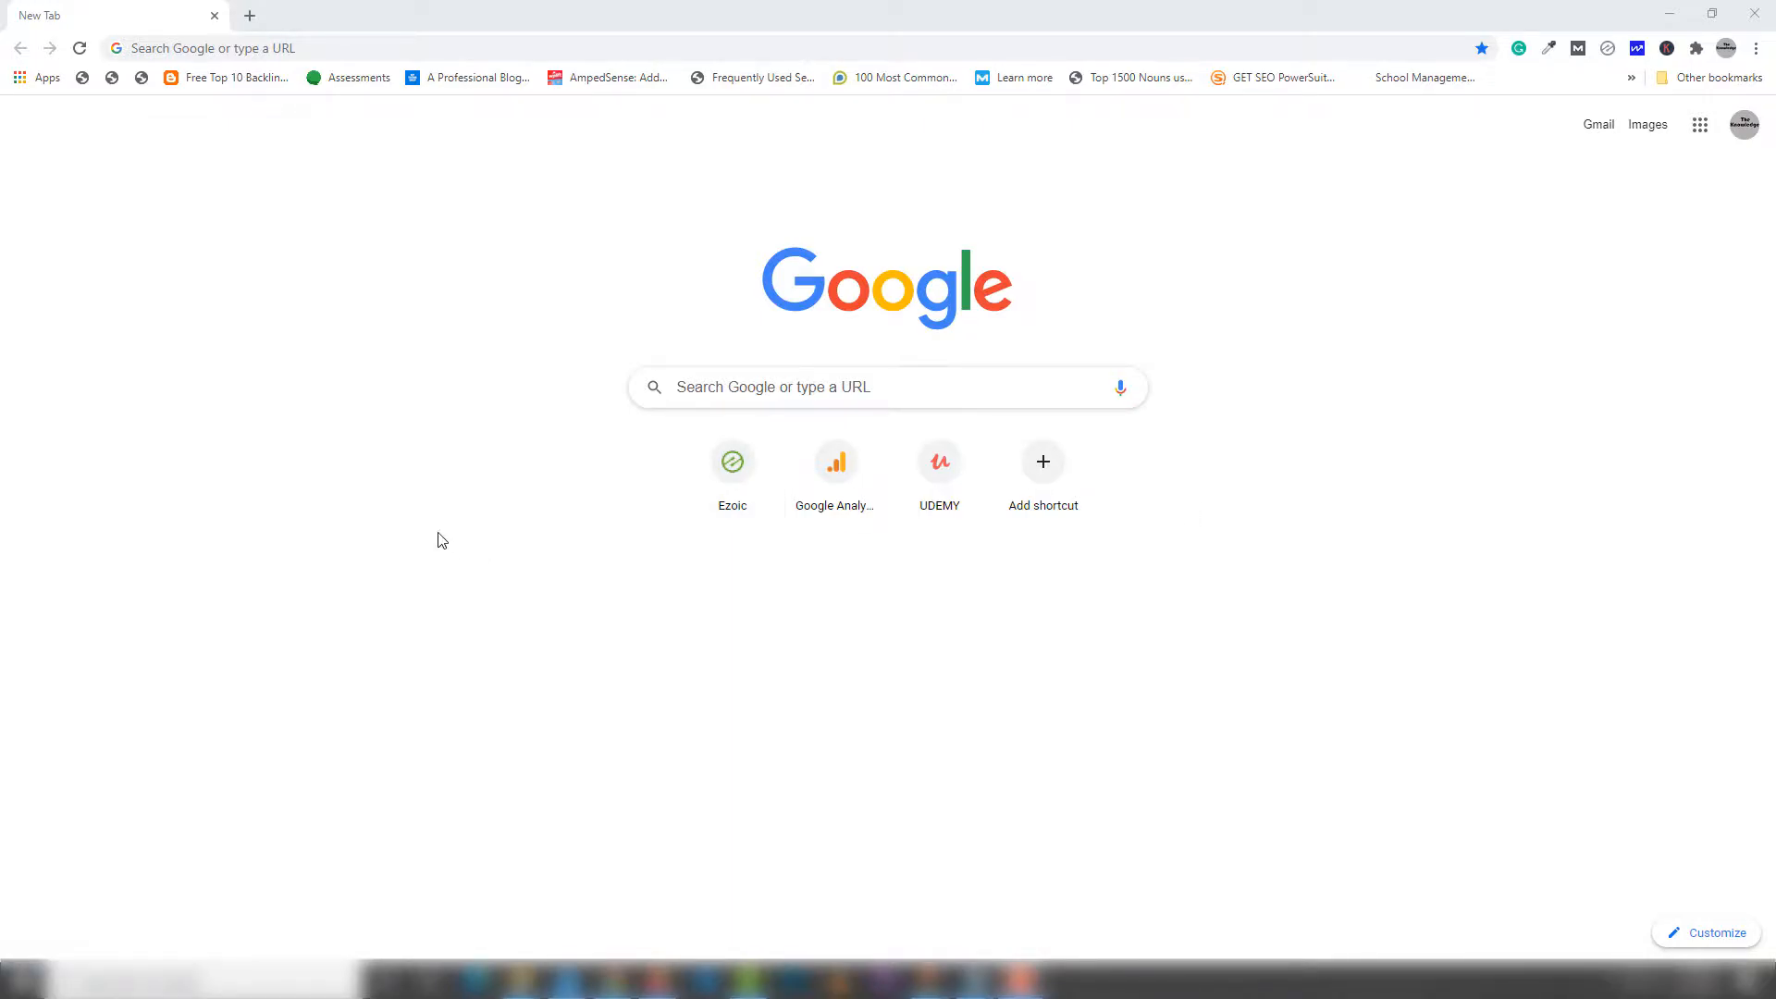
# Search Google for "sql server" and open Microsoft's SQL Server Downloads page
pyautogui.click(287, 48)
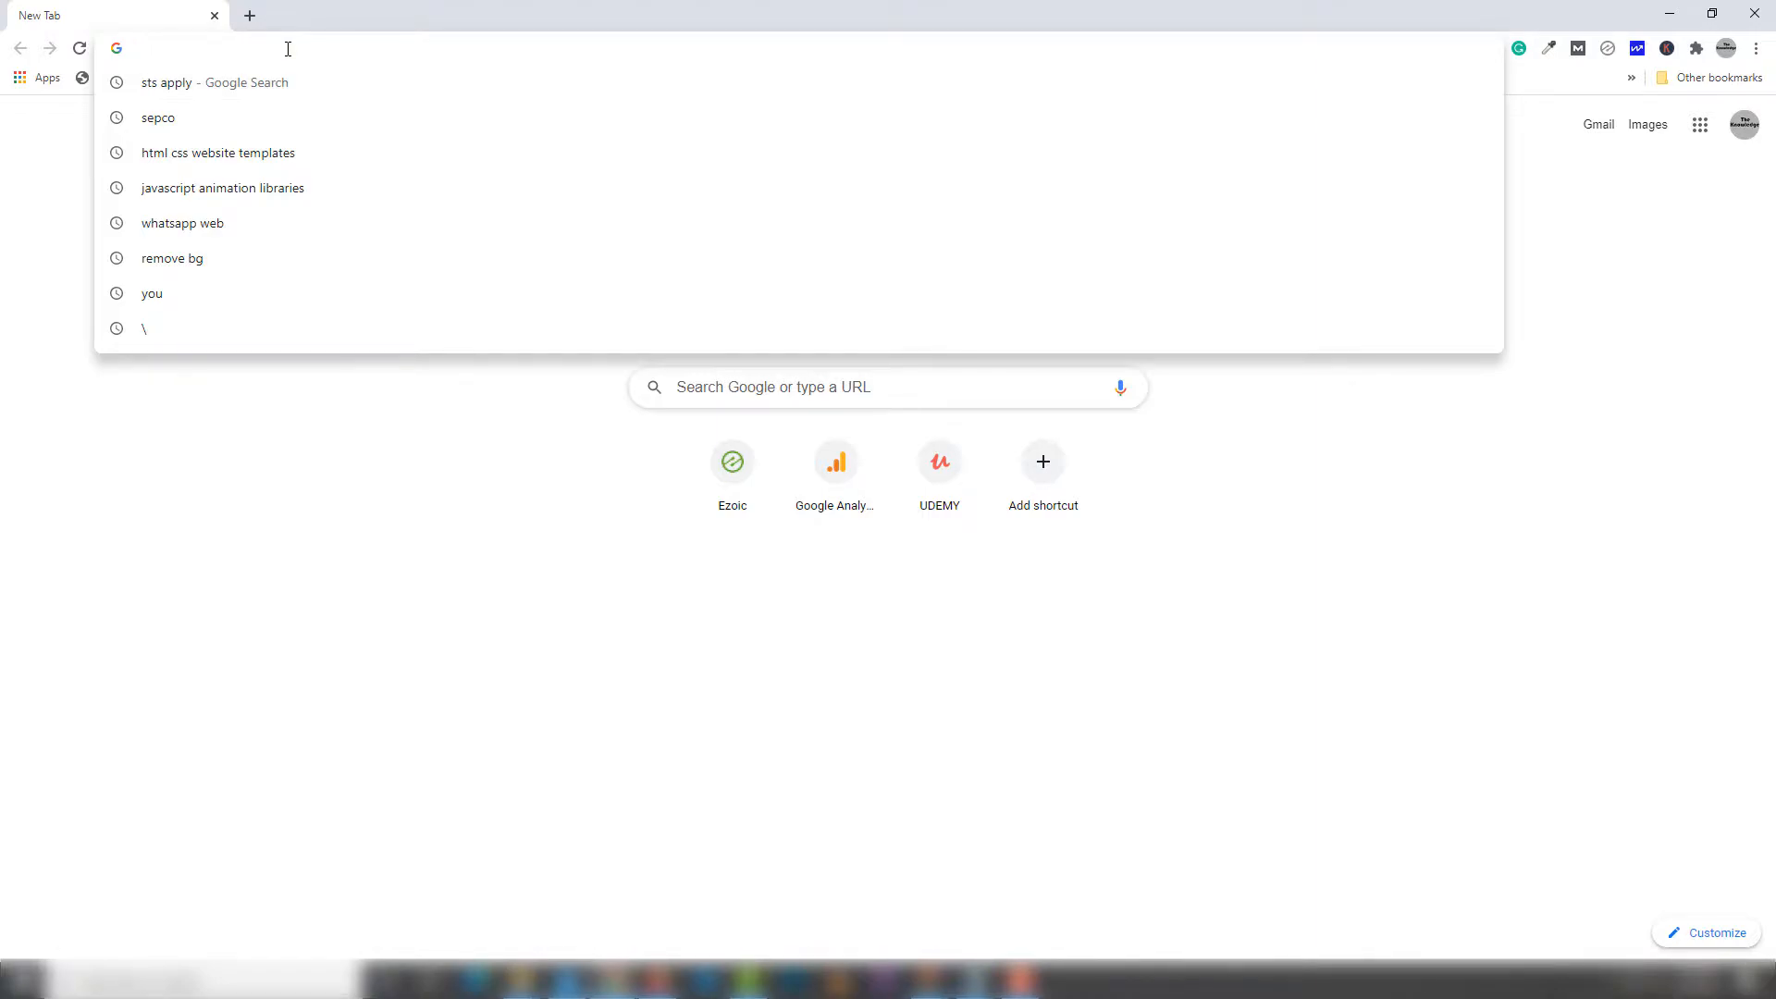
pyautogui.write('sql')
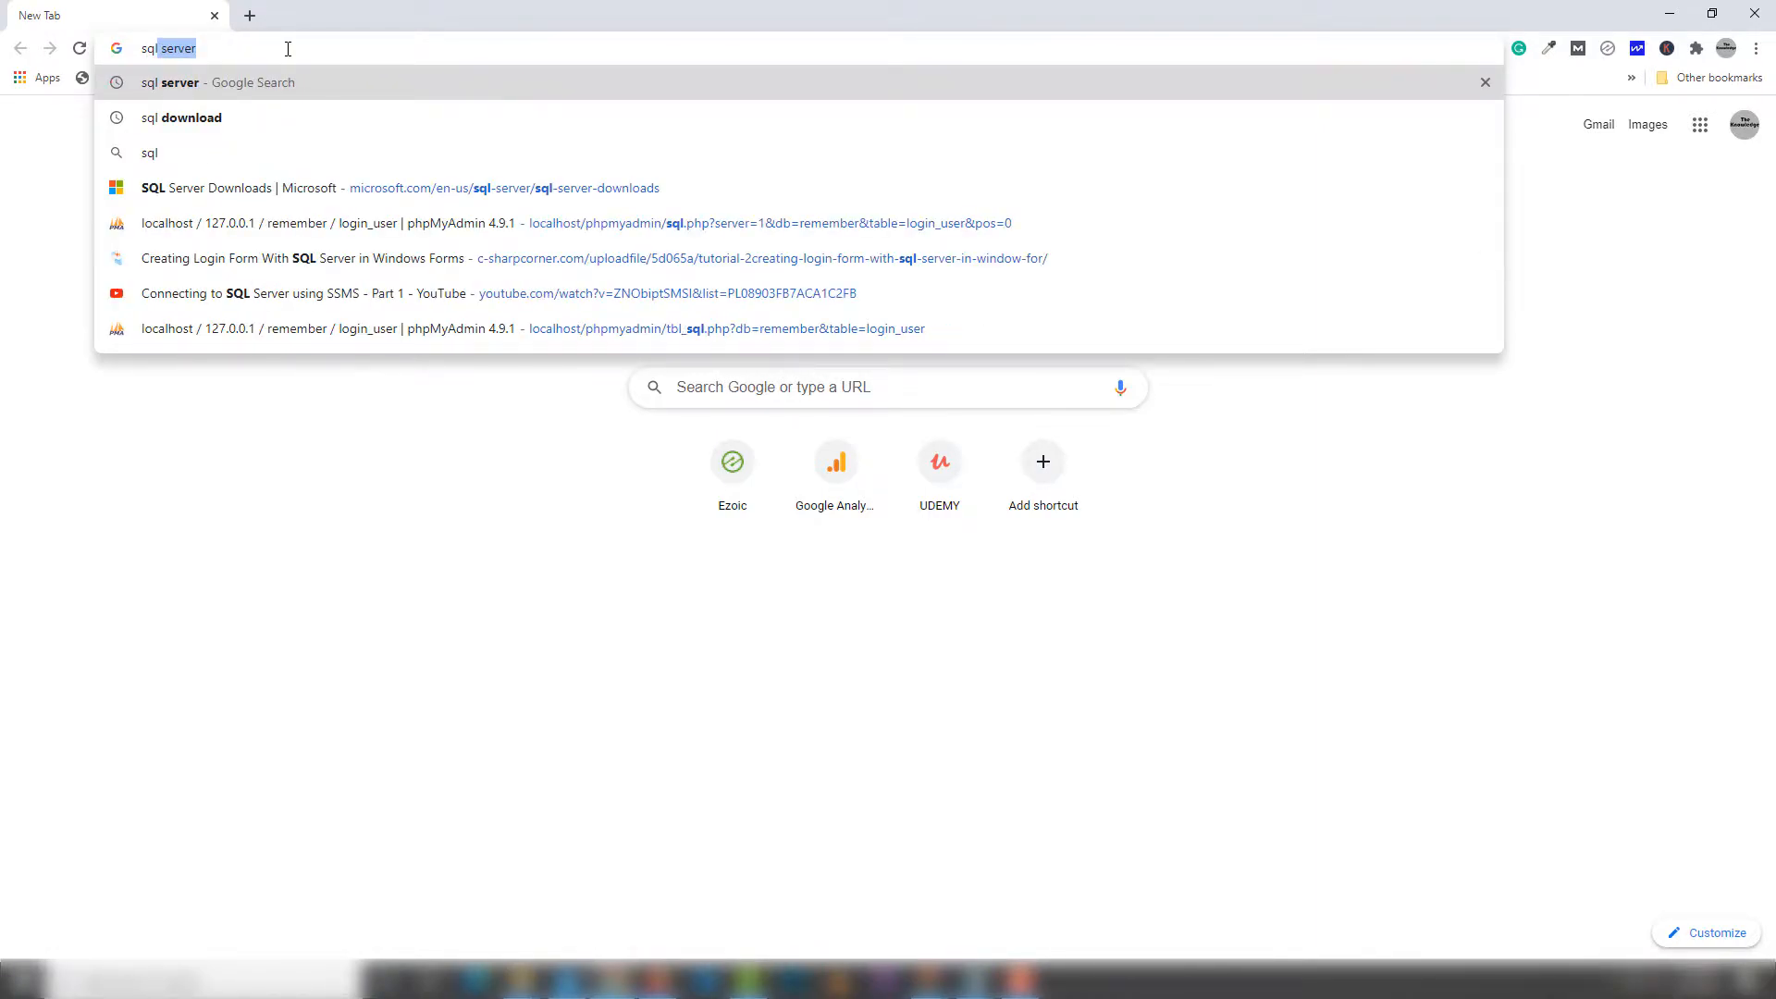
pyautogui.press('Return')
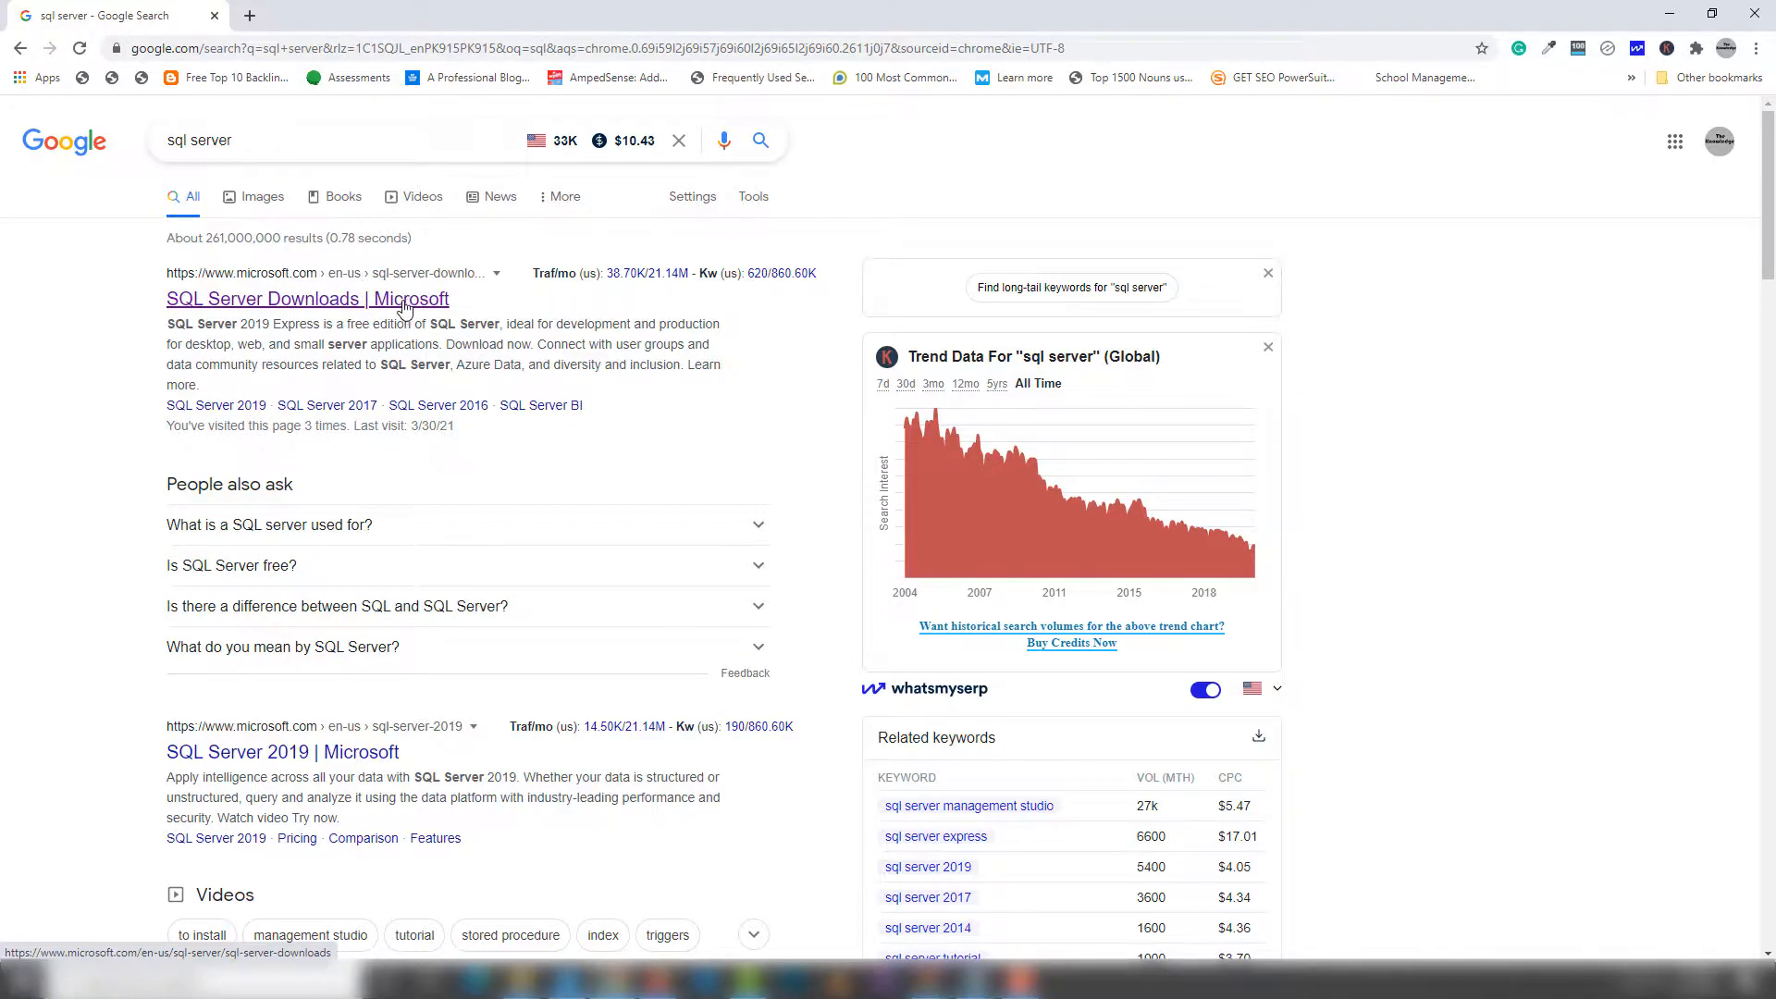
pyautogui.click(403, 305)
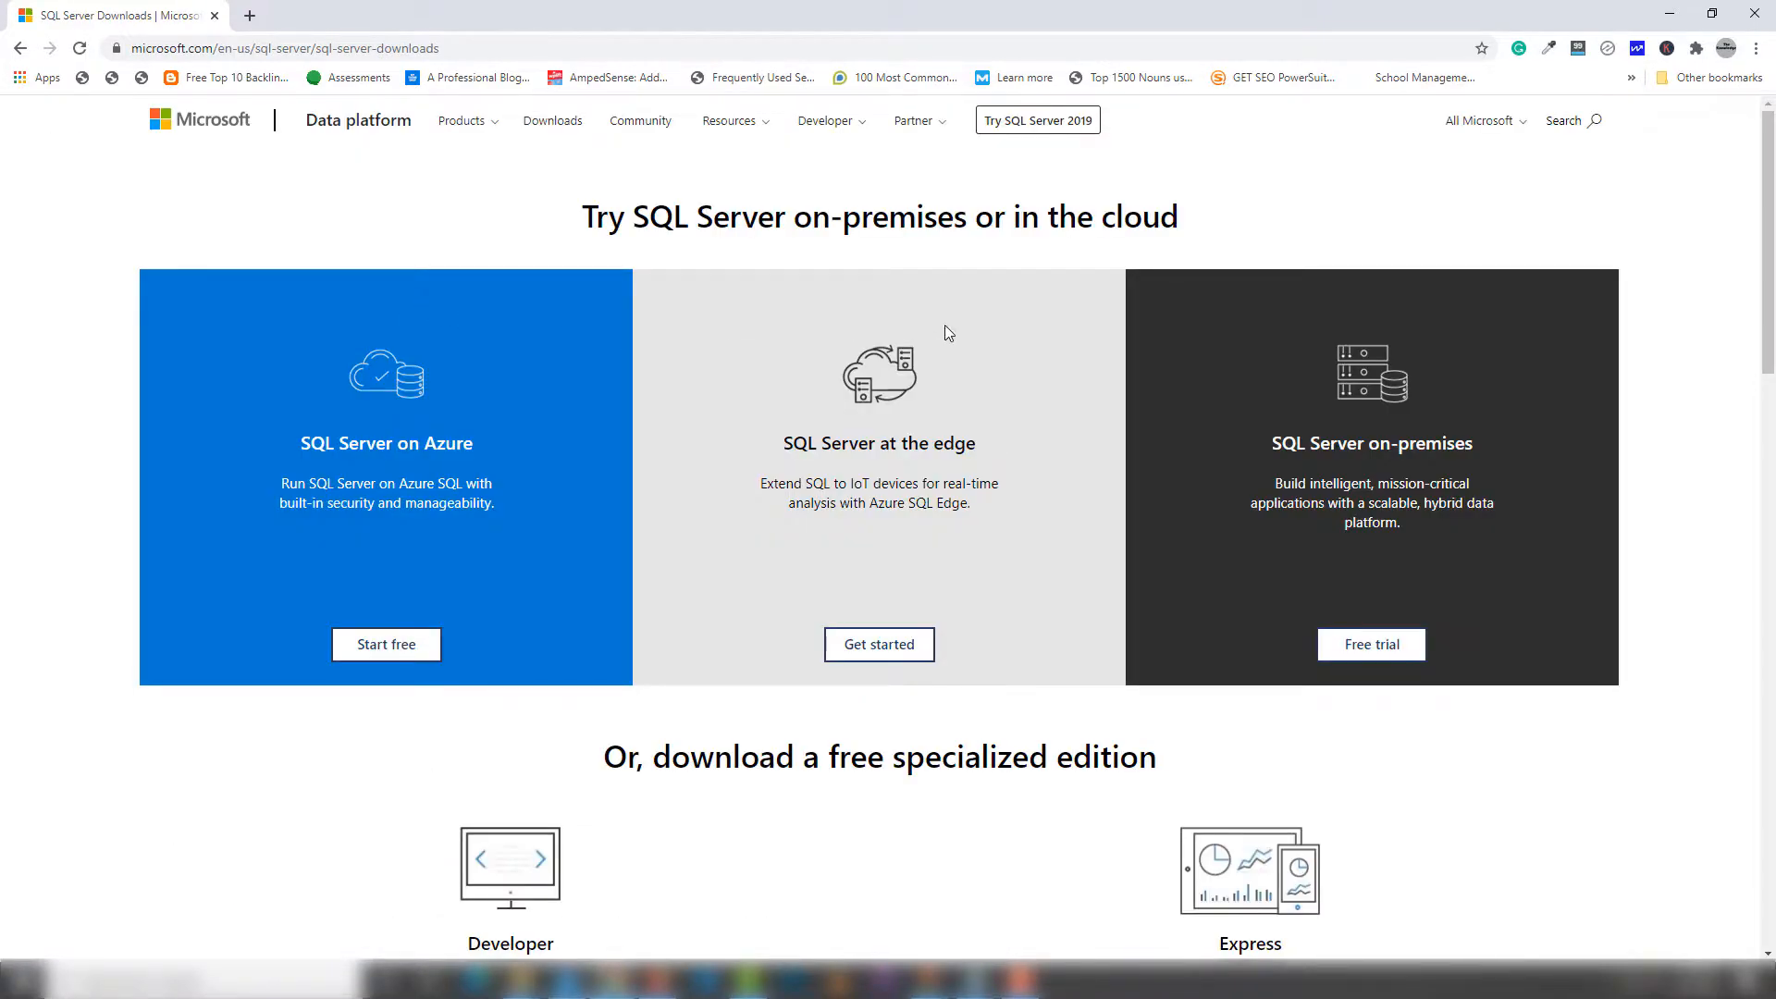
# Download the free SQL Server 2019 Express edition installer, keep the file despite the browser warning, and run it
pyautogui.scroll(-3, 1324, 422)
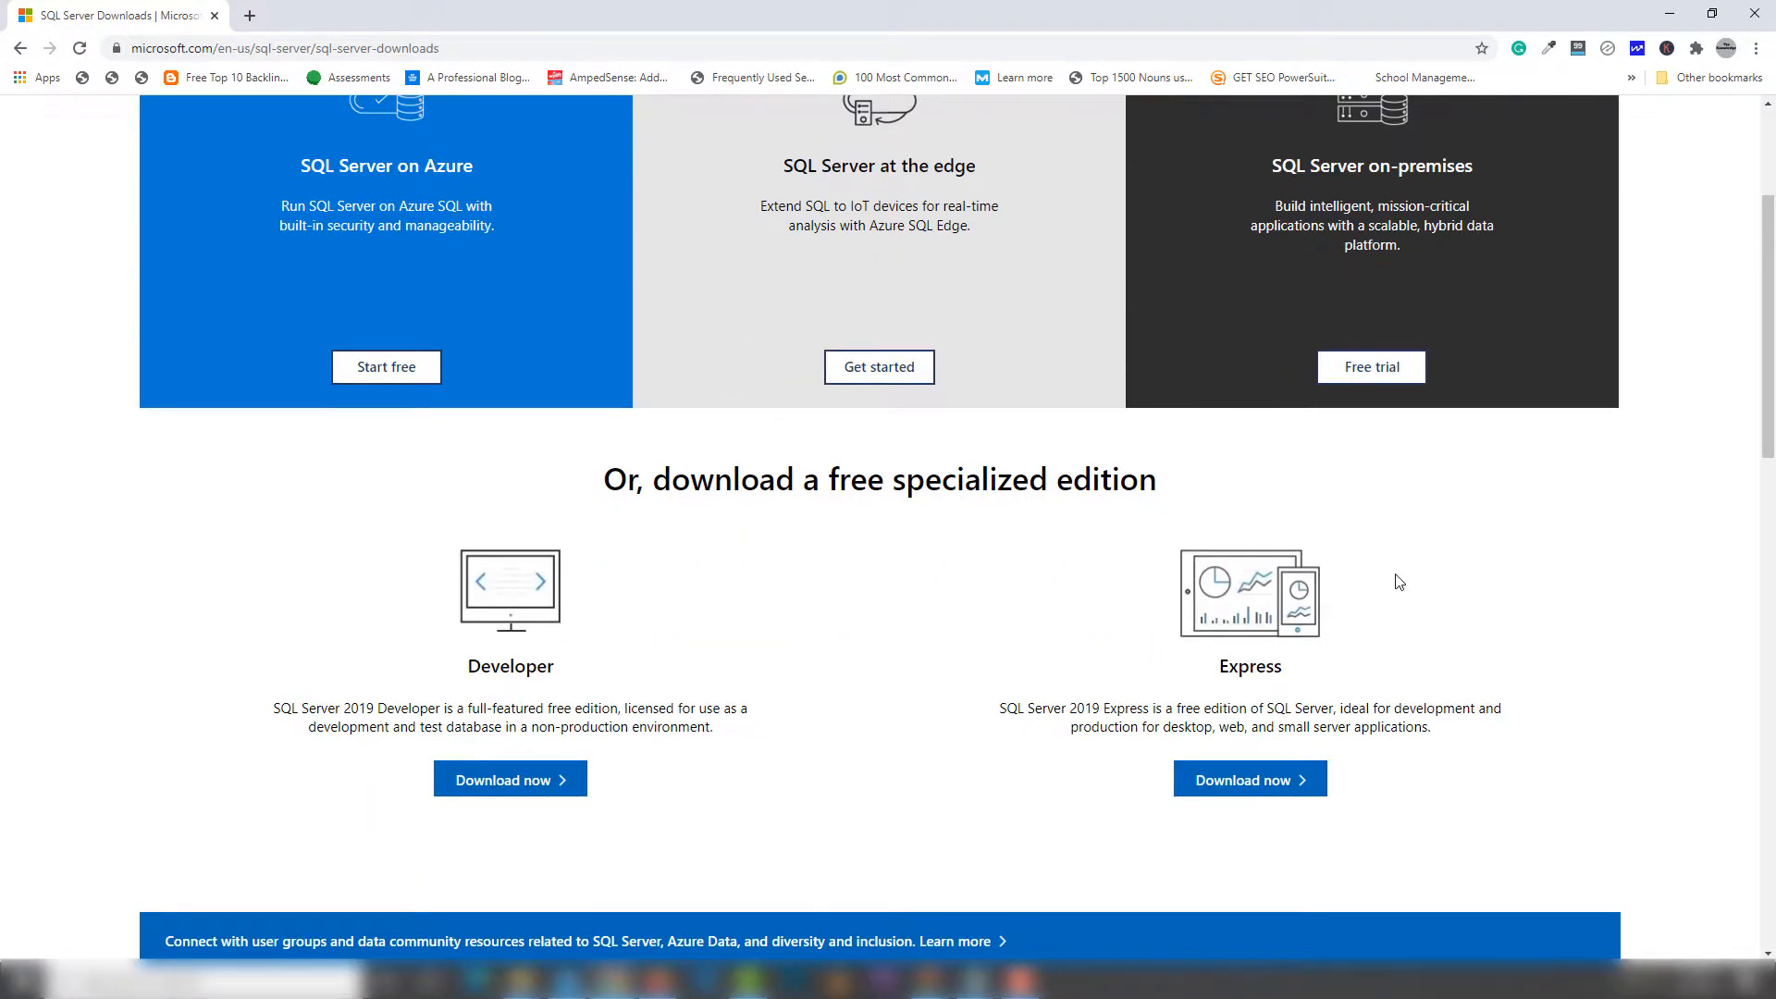
pyautogui.moveTo(1302, 670); pyautogui.dragTo(1196, 678)
pyautogui.moveTo(567, 672); pyautogui.dragTo(460, 676)
pyautogui.click(915, 713)
pyautogui.click(1255, 784)
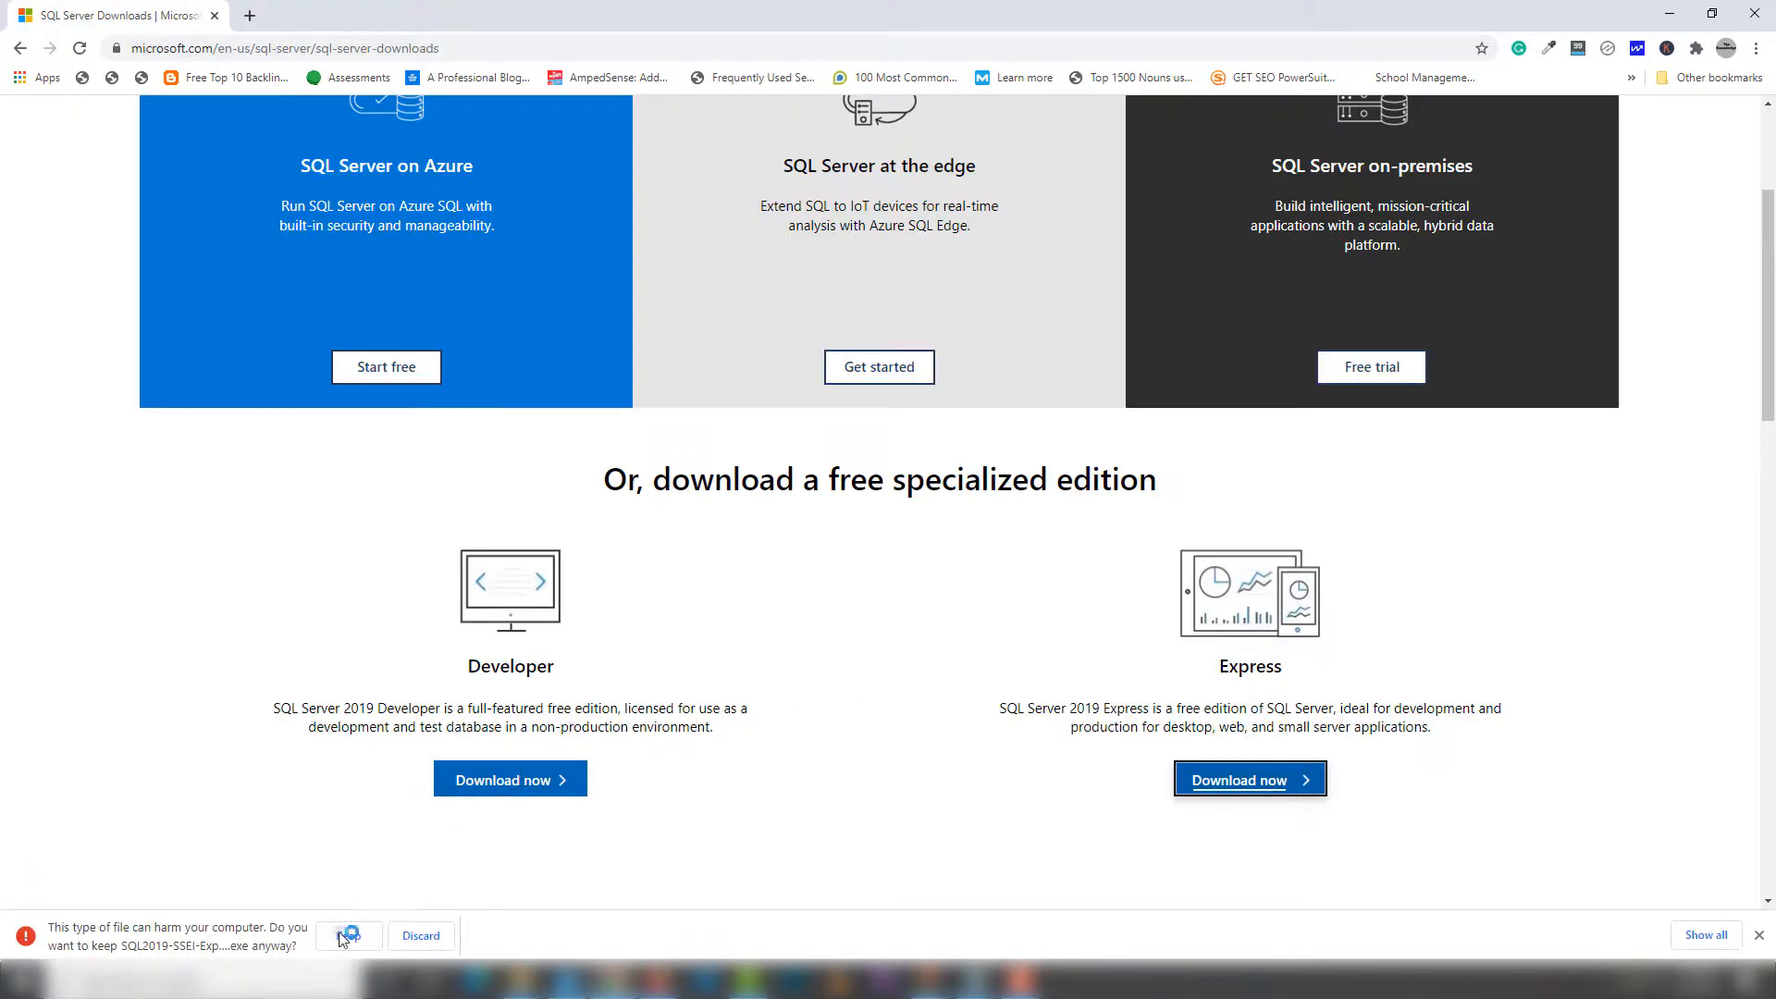
pyautogui.click(348, 936)
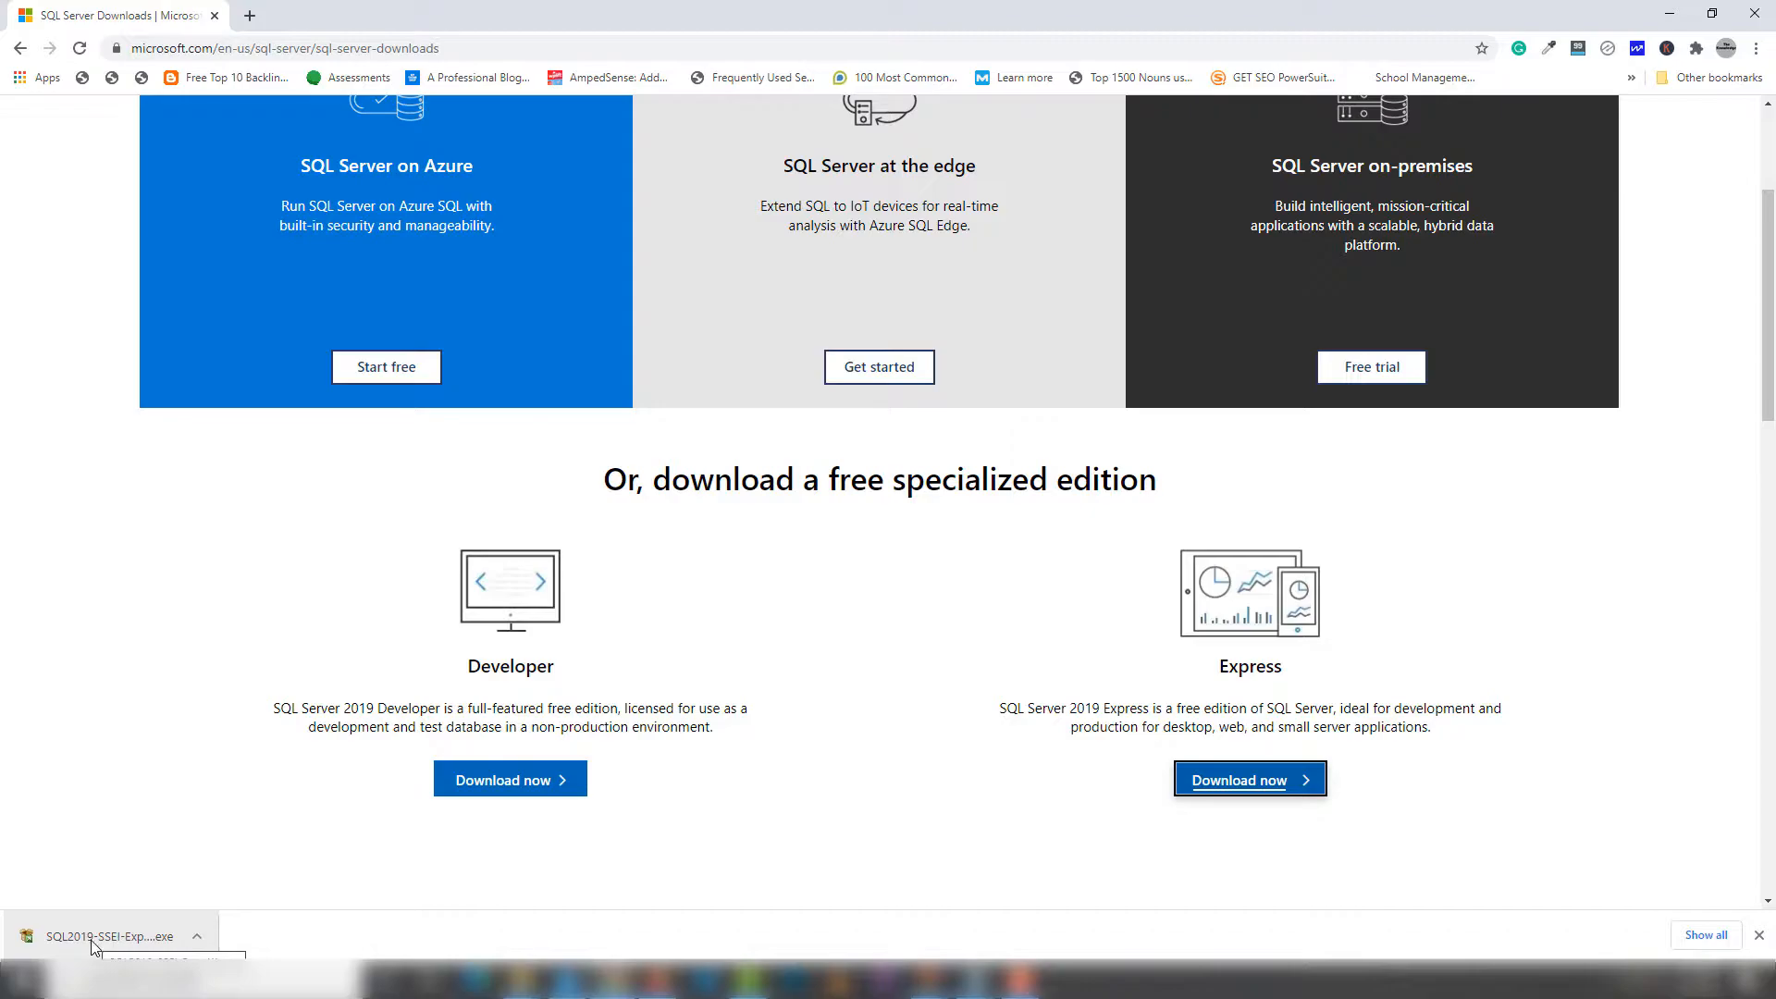
pyautogui.click(90, 940)
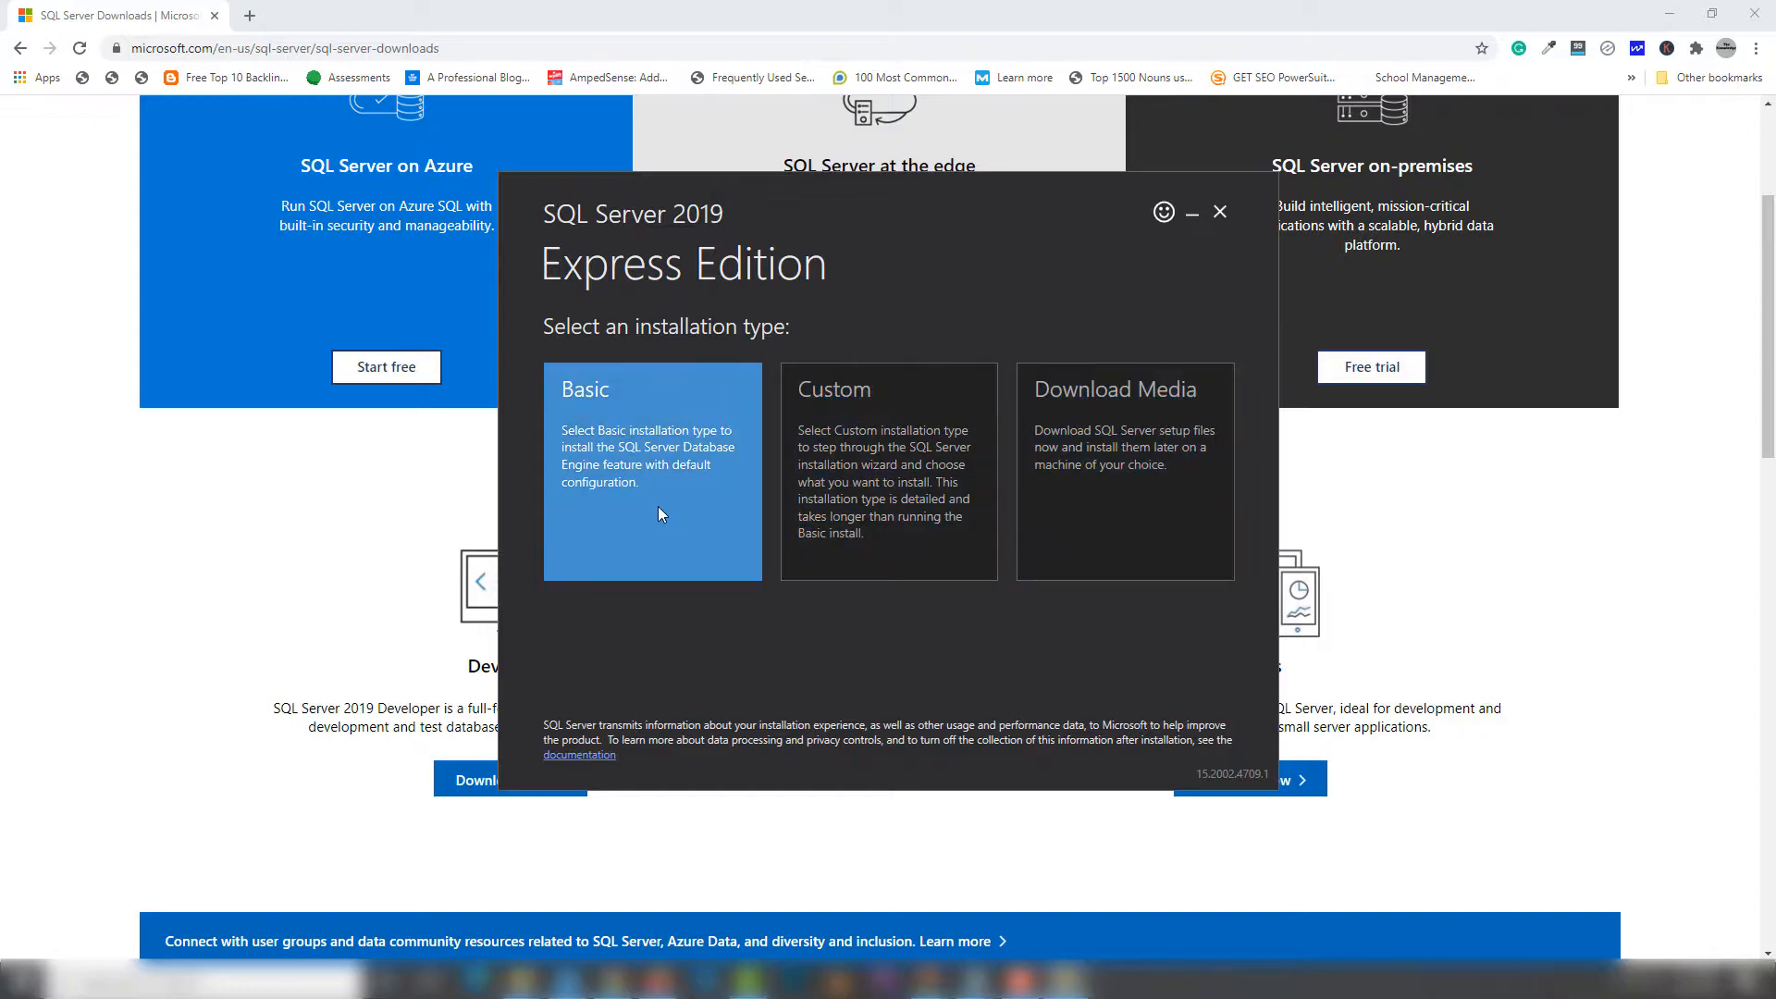
# Choose the Custom installation type and start the install with the media location C:\SQL2019
pyautogui.click(894, 483)
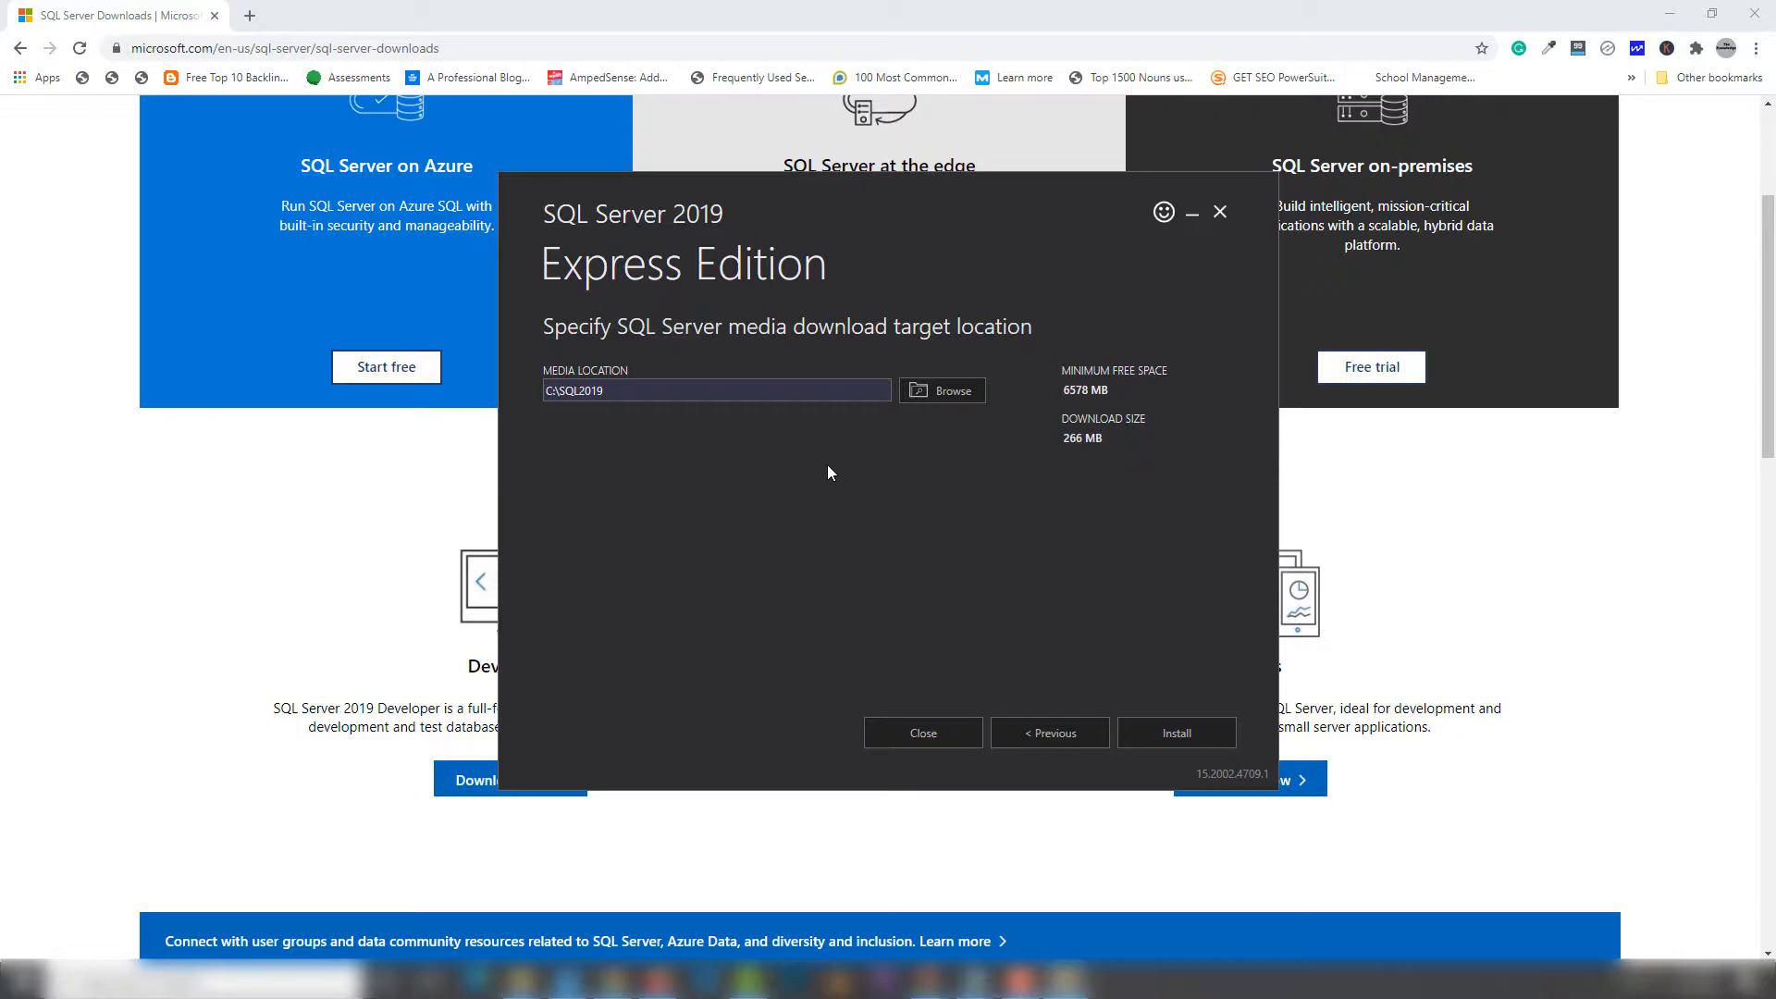
pyautogui.moveTo(638, 390); pyautogui.dragTo(521, 399)
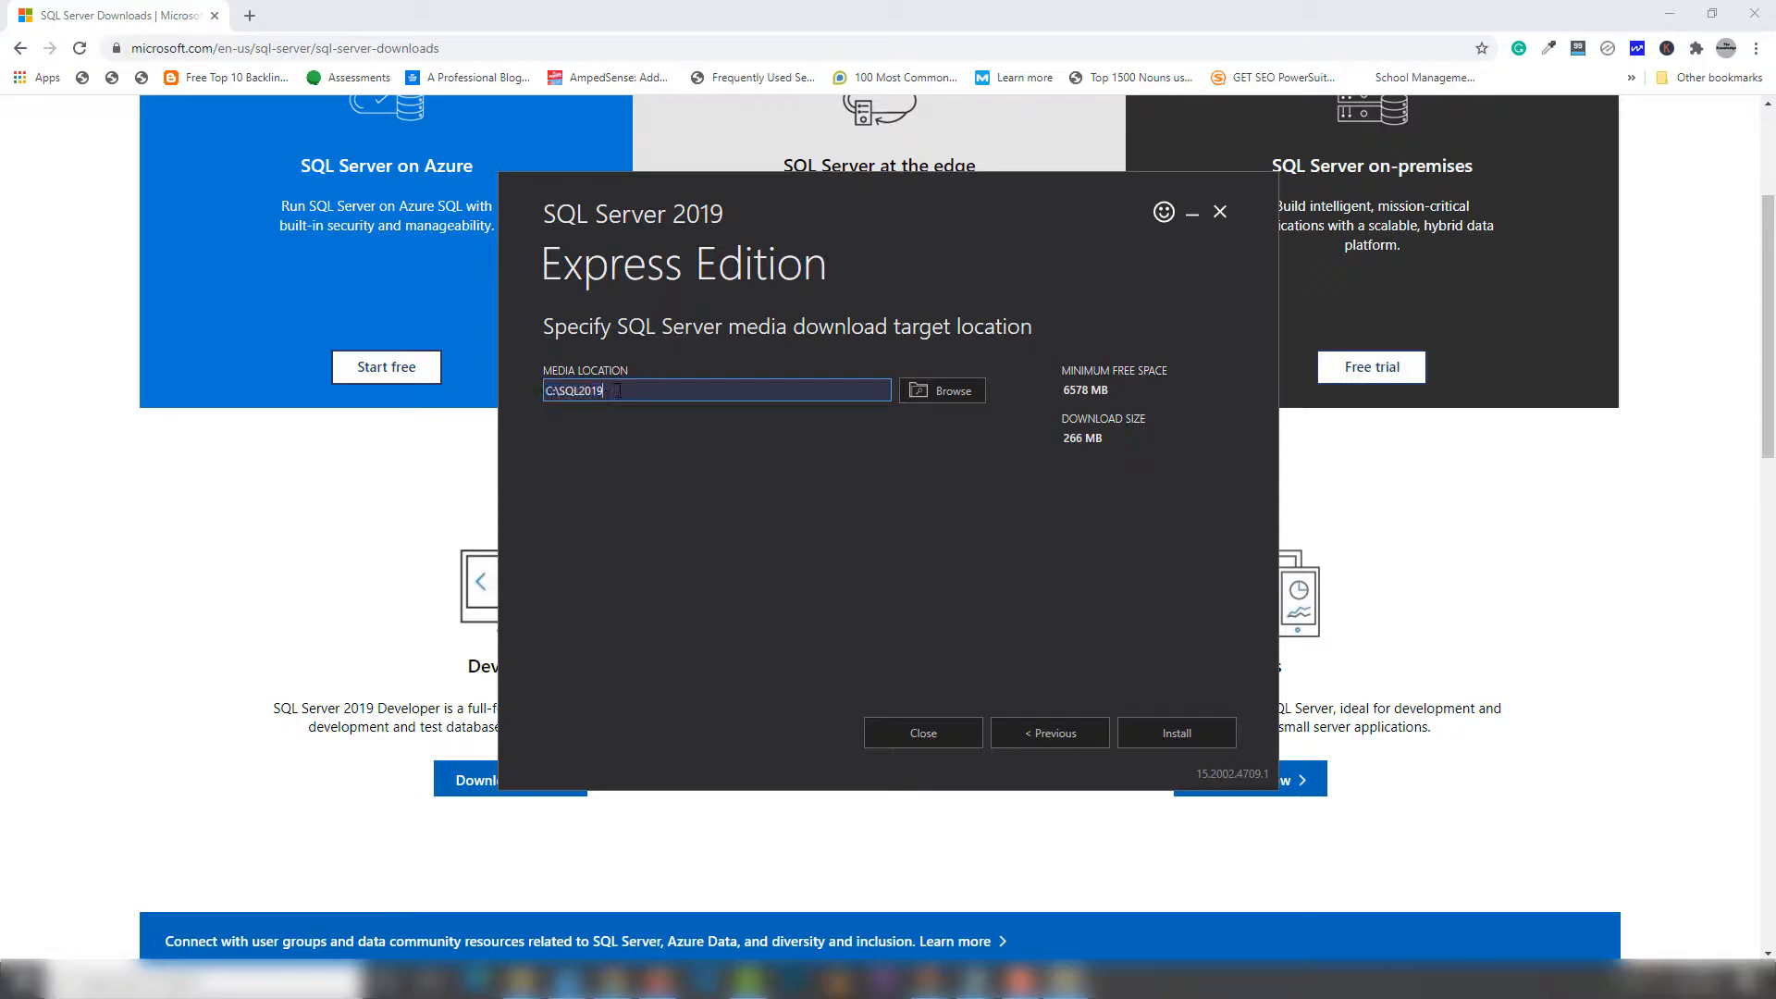
pyautogui.moveTo(618, 390); pyautogui.dragTo(566, 390)
pyautogui.click(1107, 389)
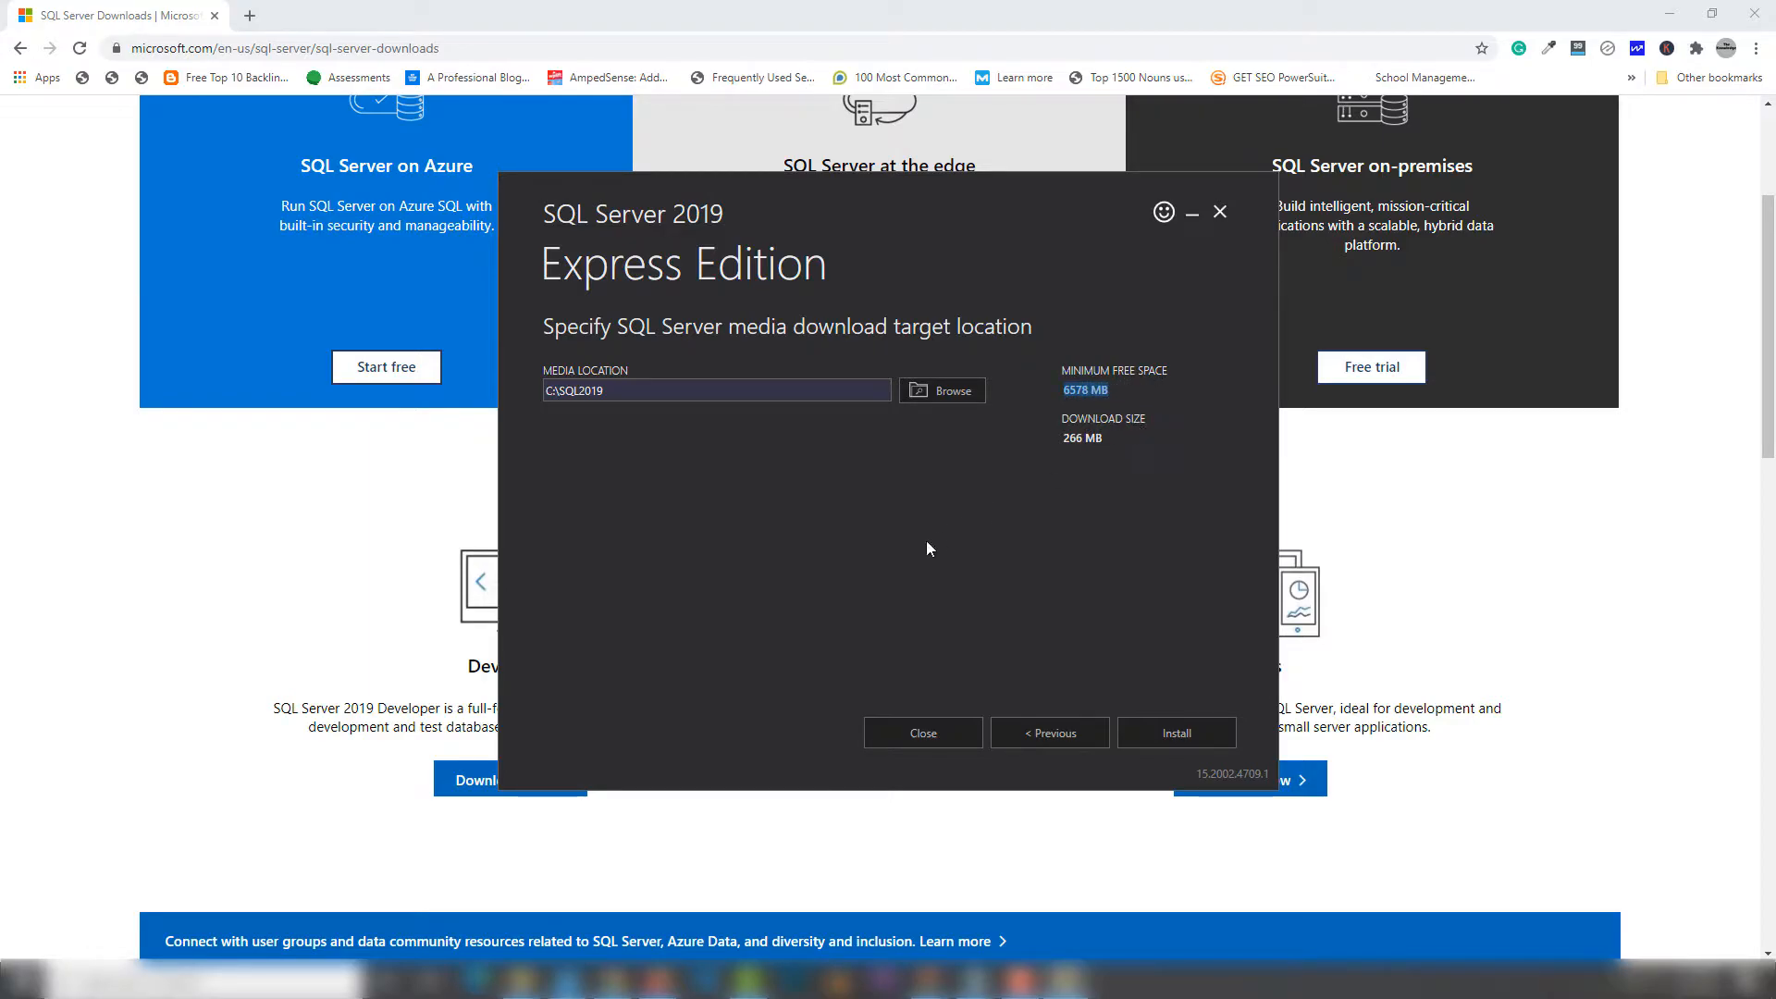
pyautogui.click(1193, 738)
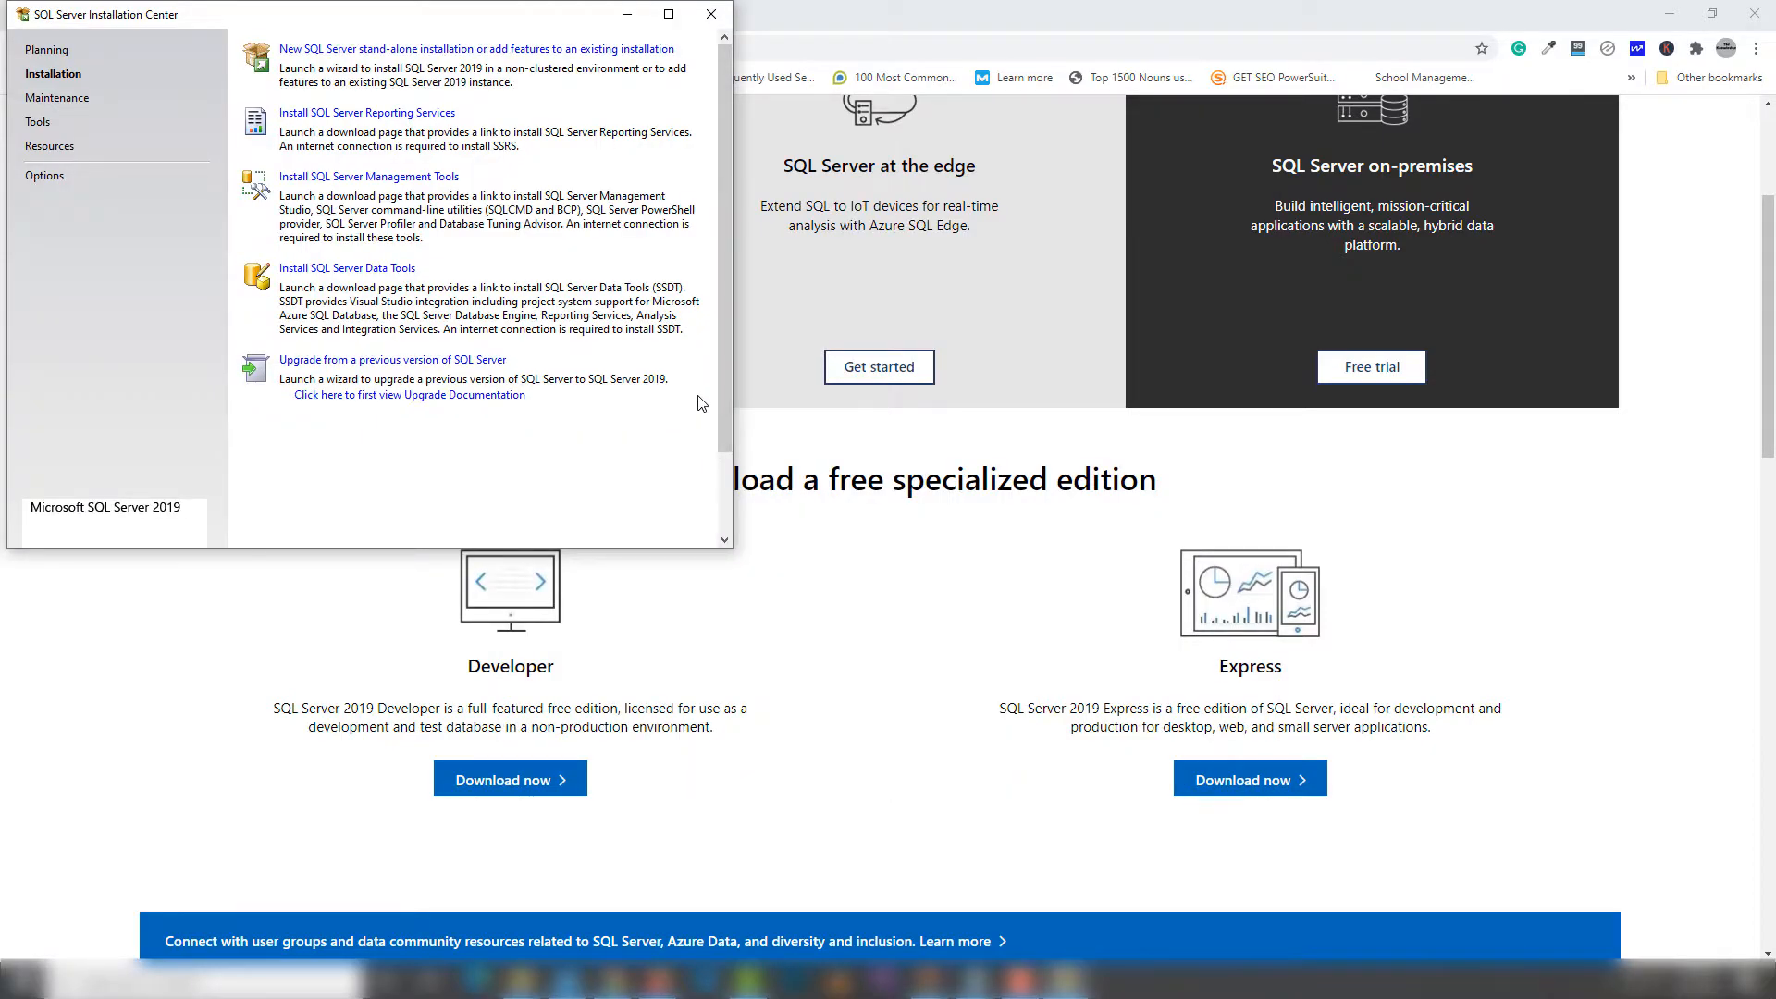
# Start a new SQL Server stand-alone installation and accept the license terms in the setup wizard
pyautogui.moveTo(489, 26); pyautogui.dragTo(882, 155)
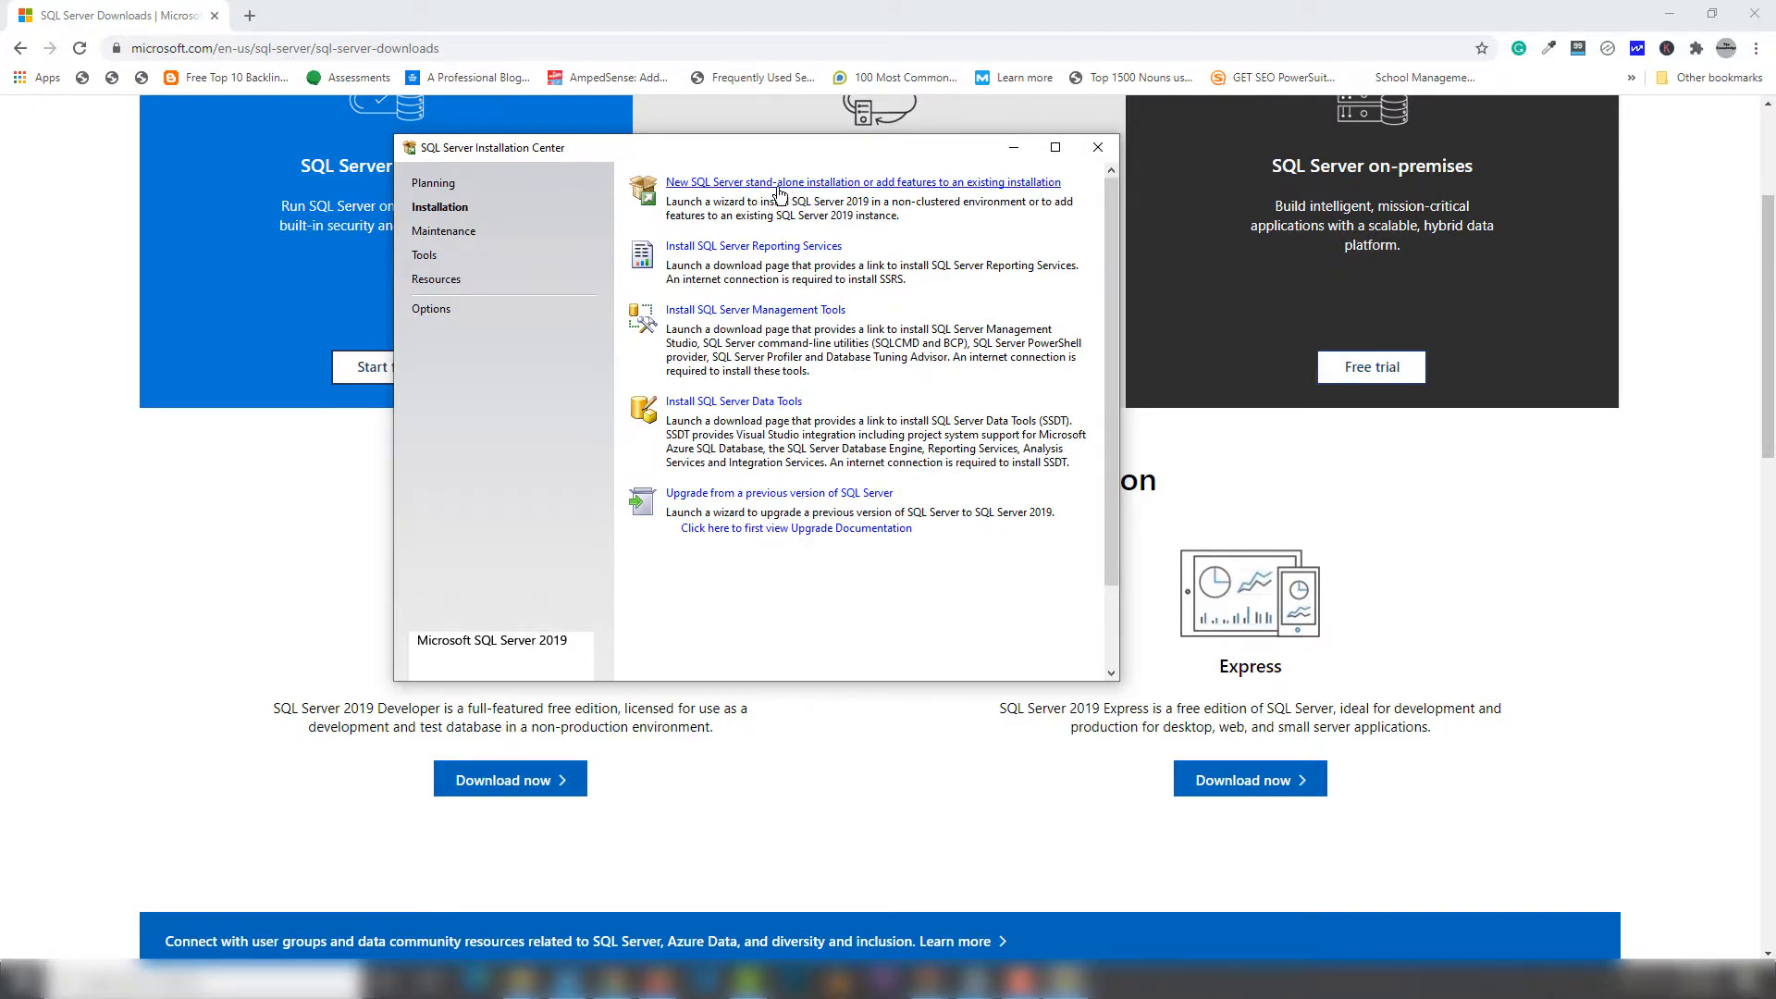
pyautogui.click(894, 186)
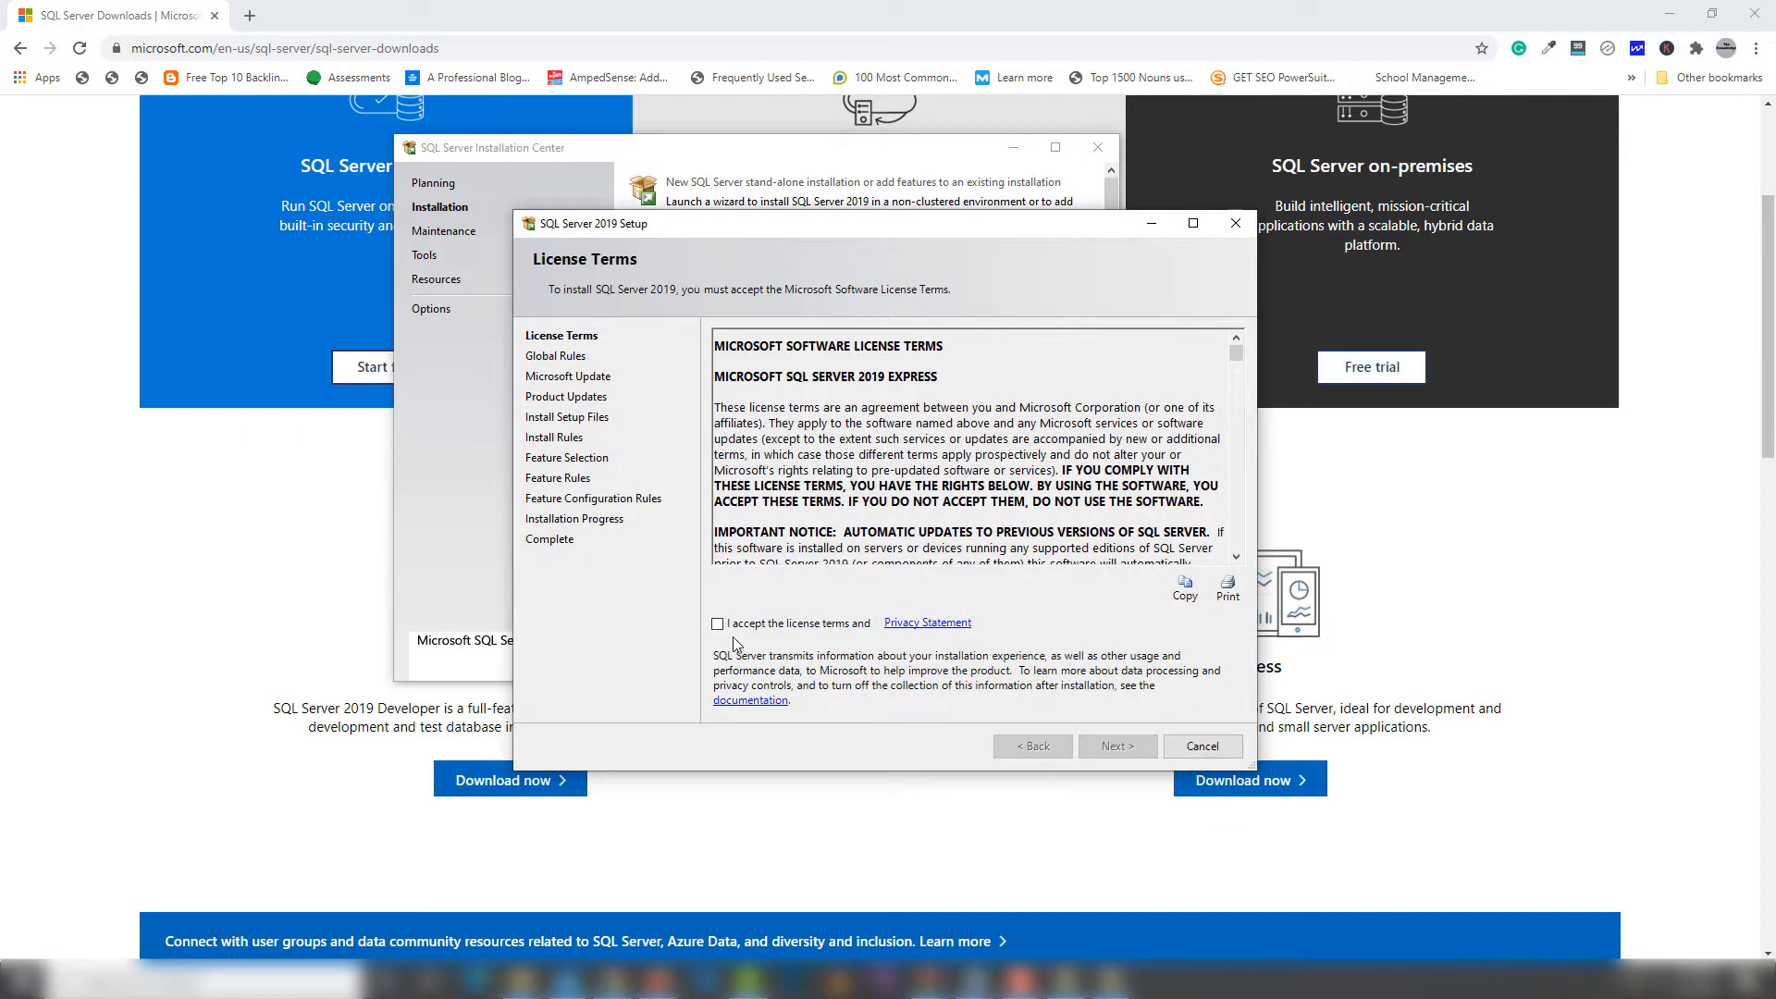
pyautogui.click(740, 624)
pyautogui.click(1120, 749)
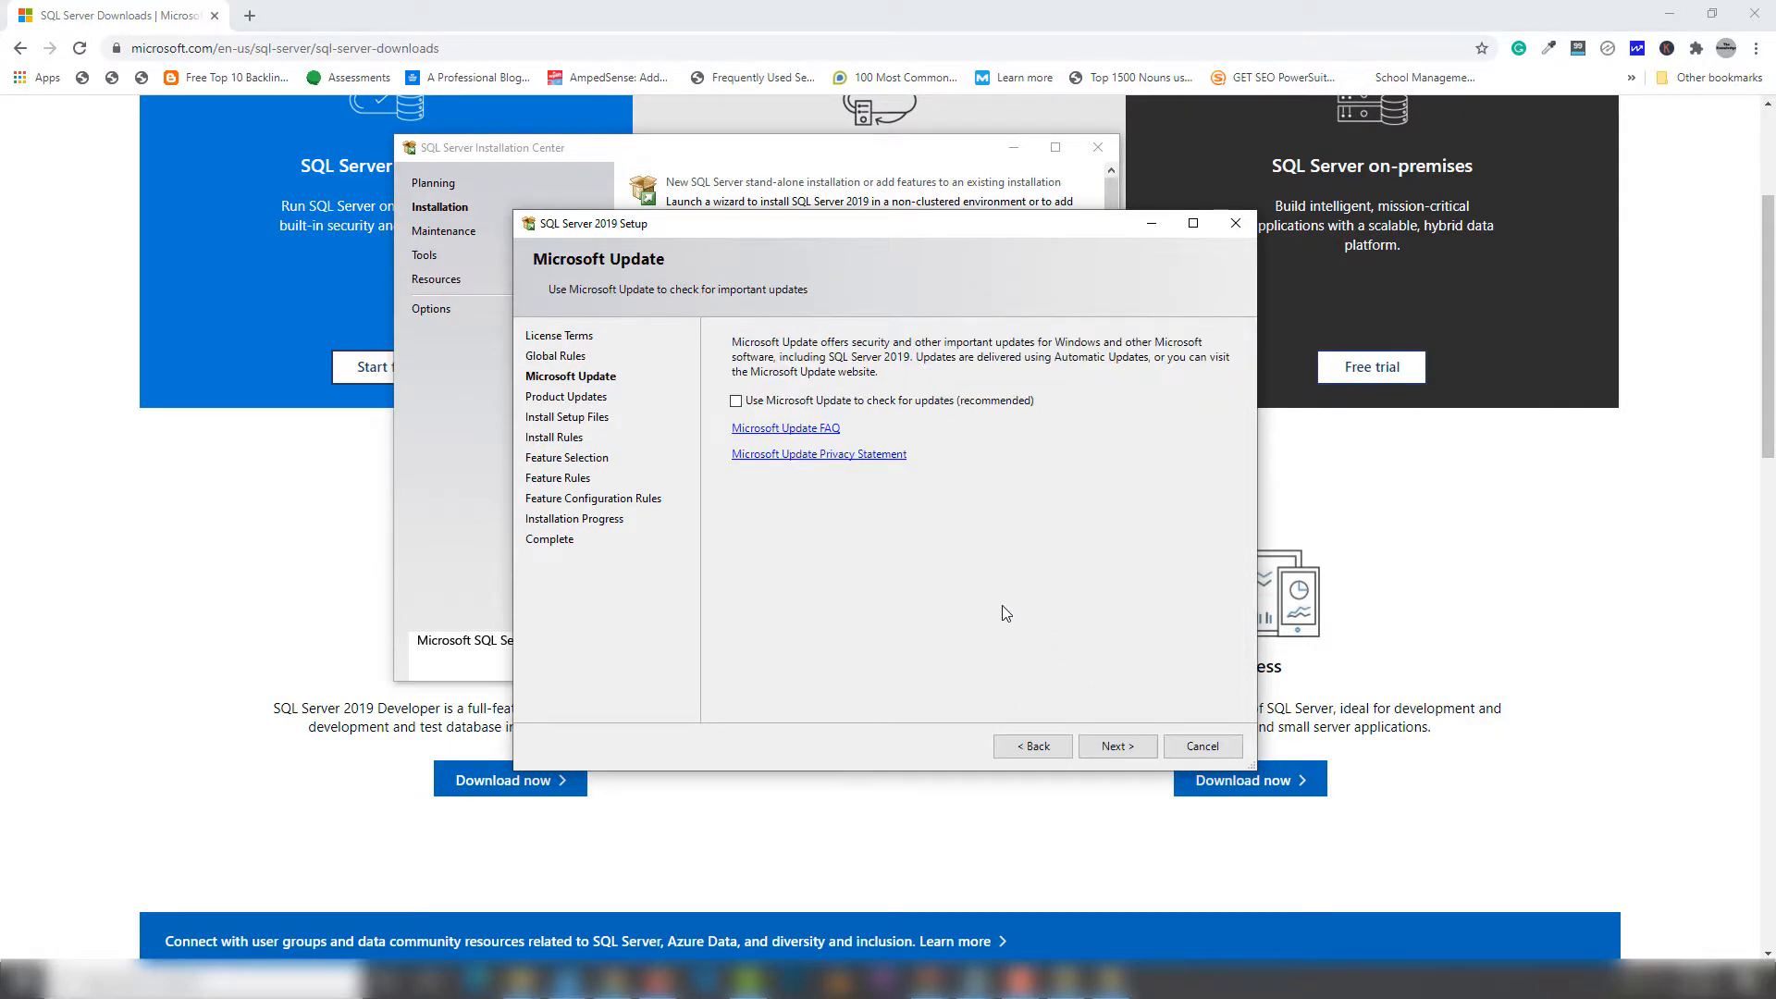
# Leave Microsoft Update checking off and advance through Product Updates and Install Rules to Feature Selection
pyautogui.click(1114, 747)
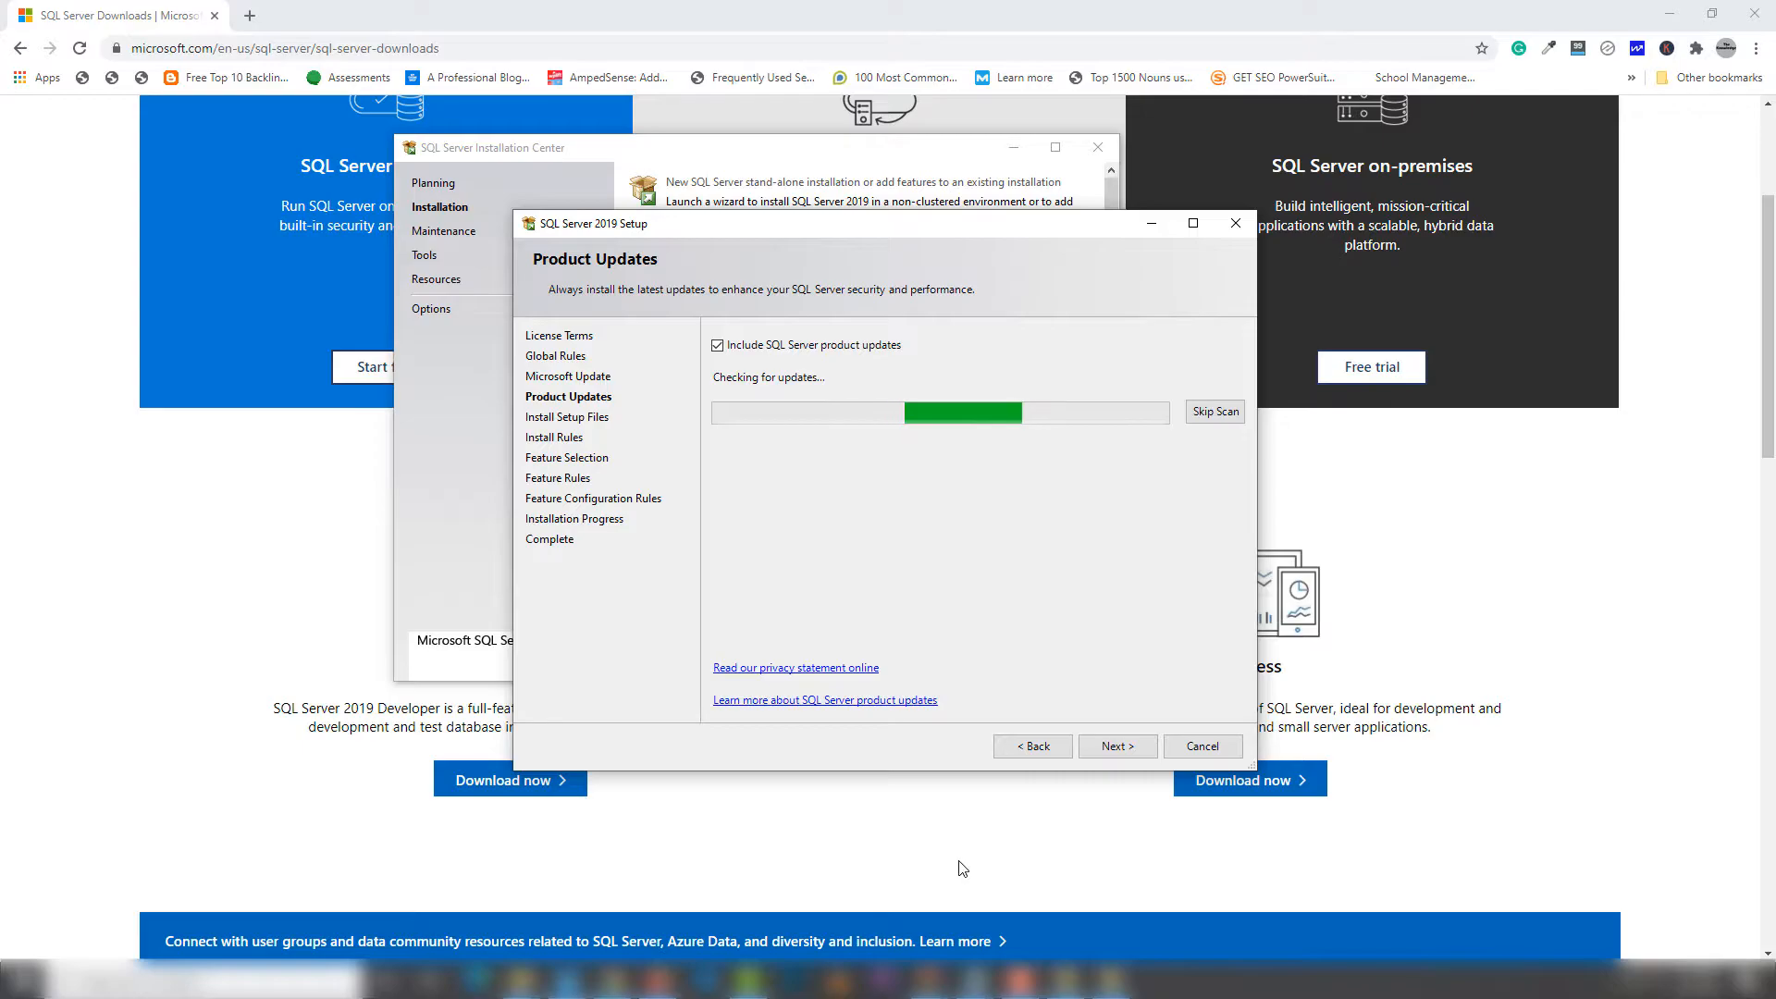
pyautogui.click(1077, 984)
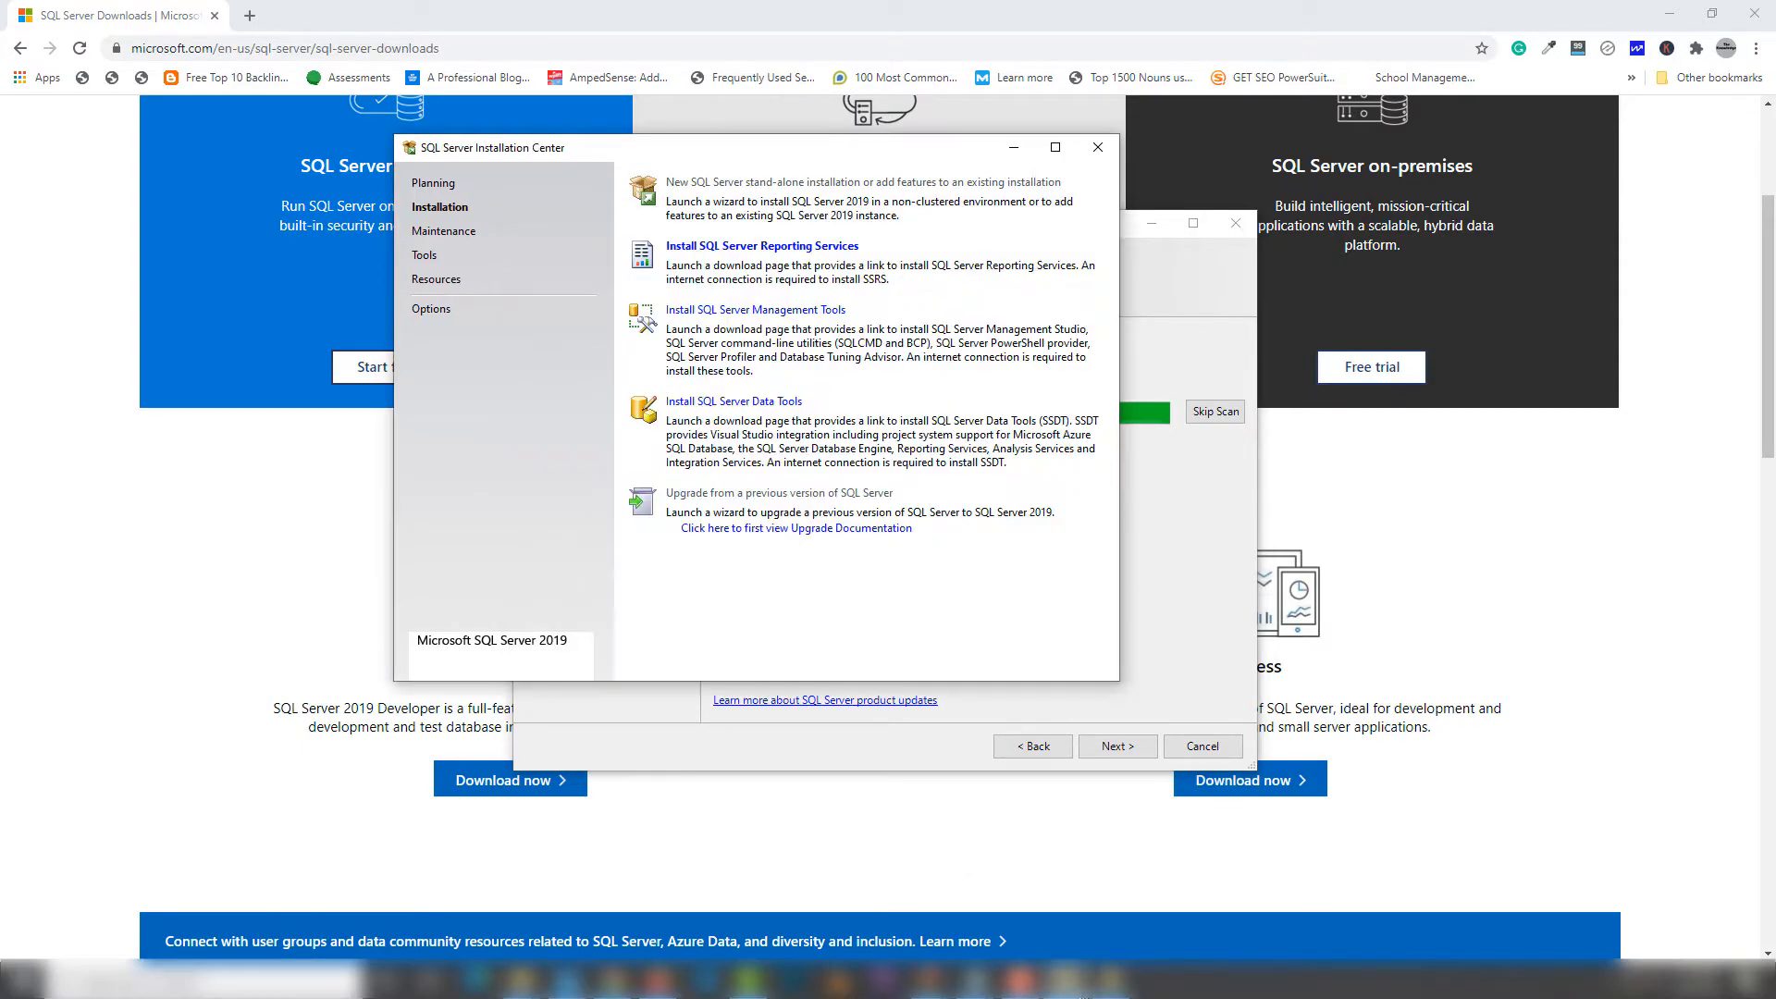
pyautogui.click(1078, 984)
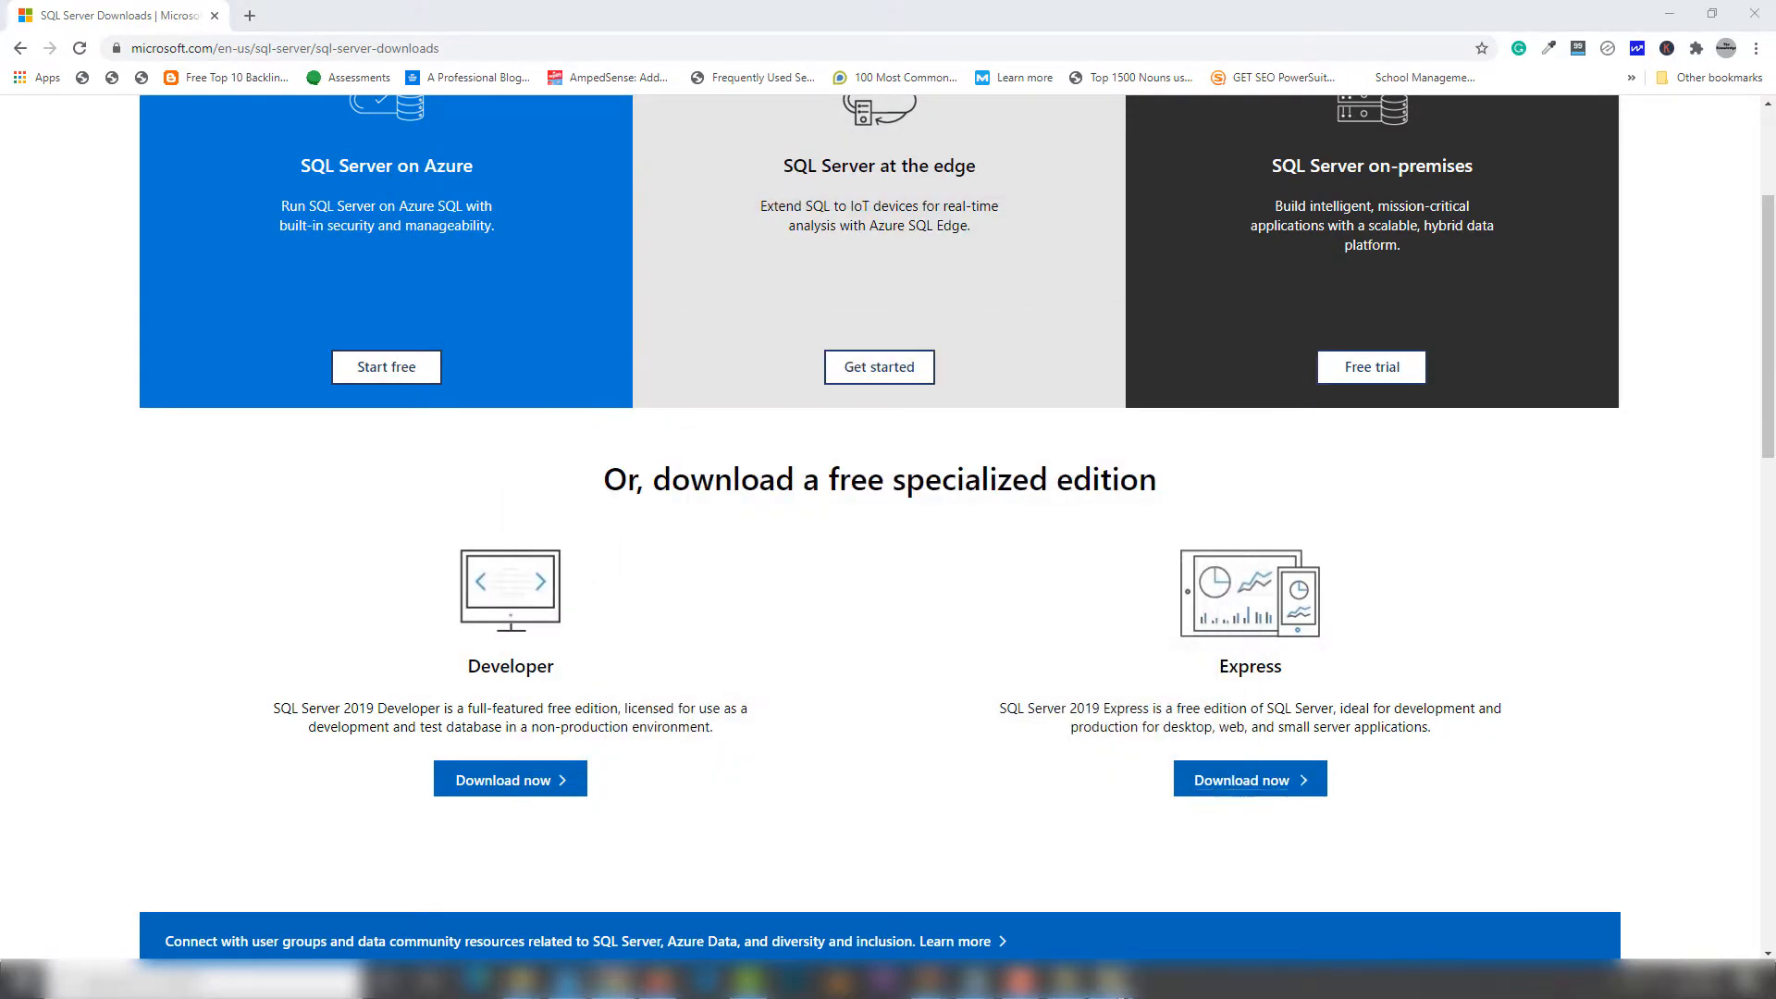
pyautogui.click(1077, 984)
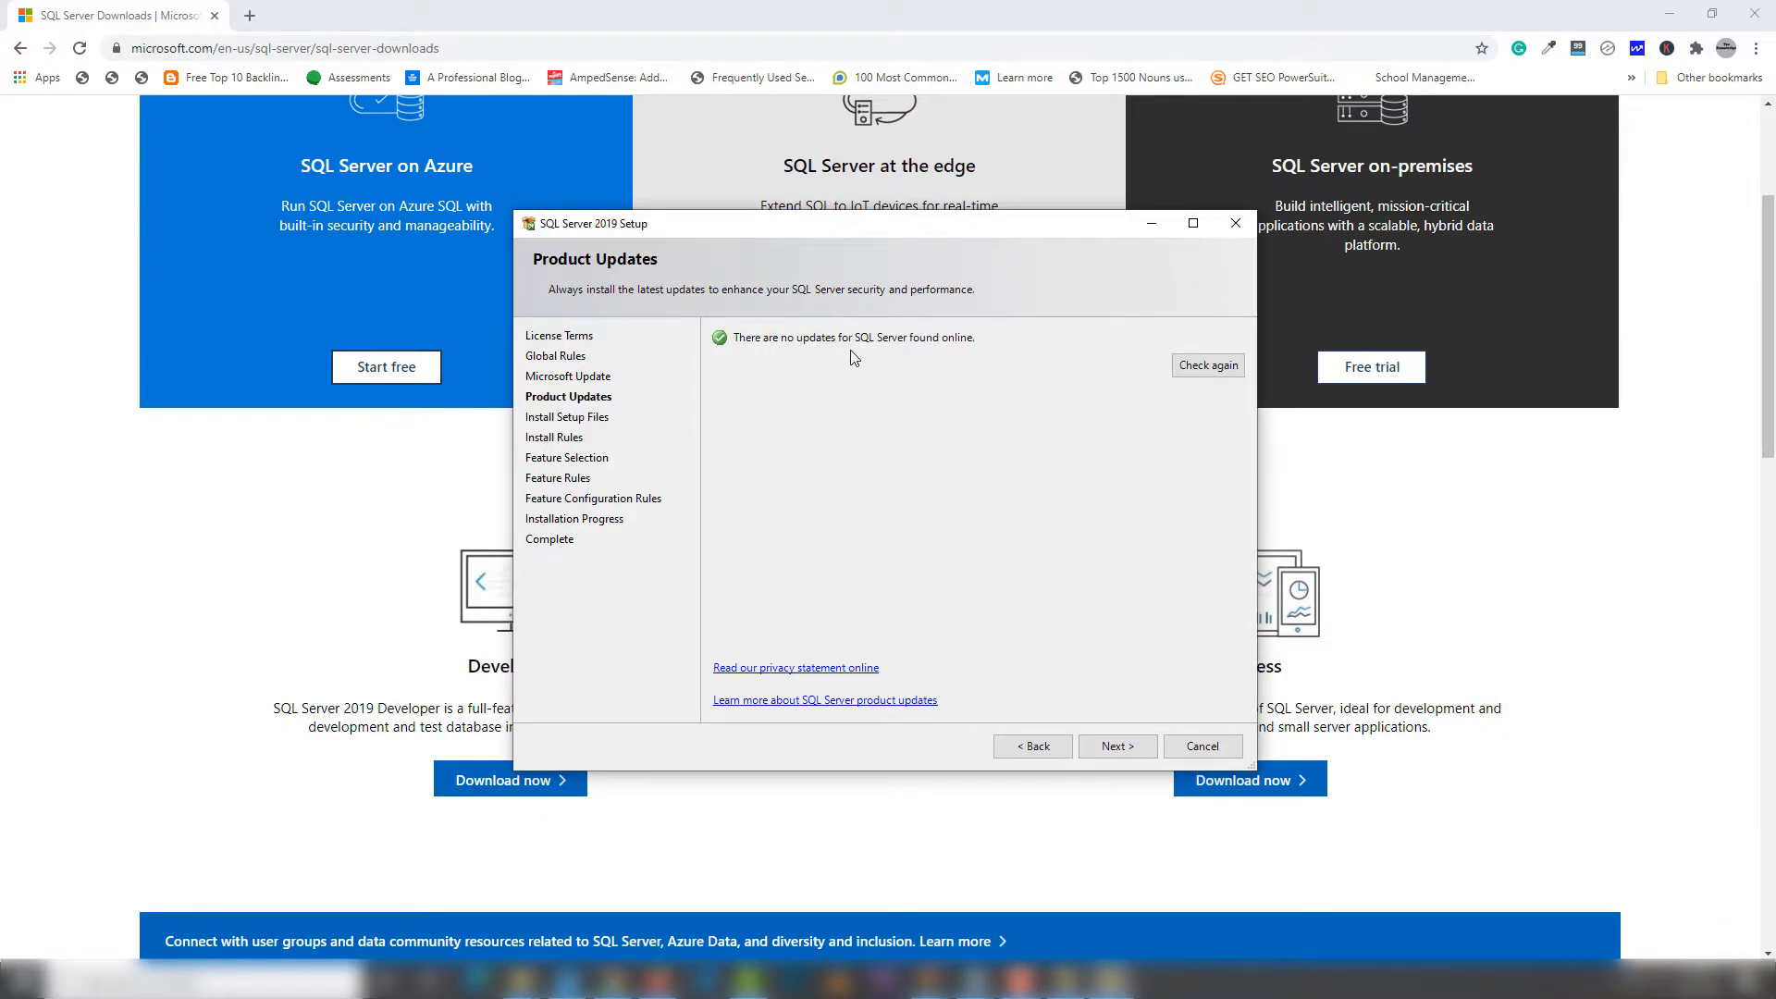
pyautogui.click(1119, 747)
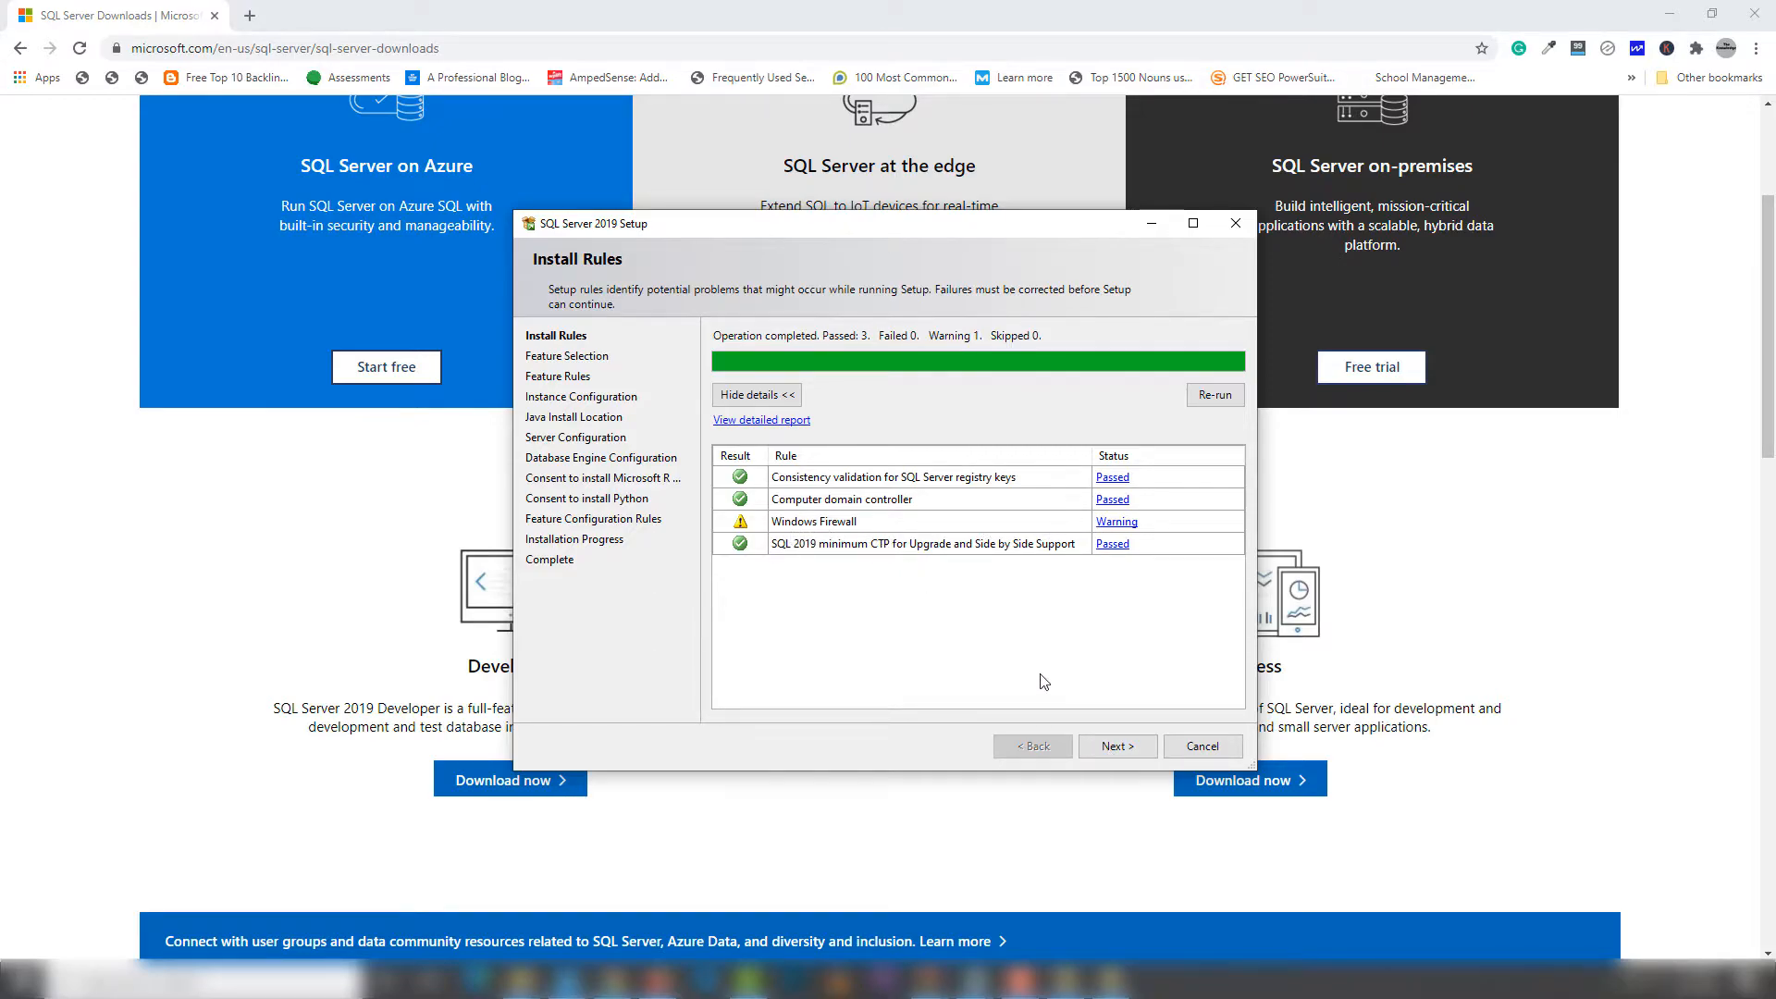
pyautogui.click(1117, 746)
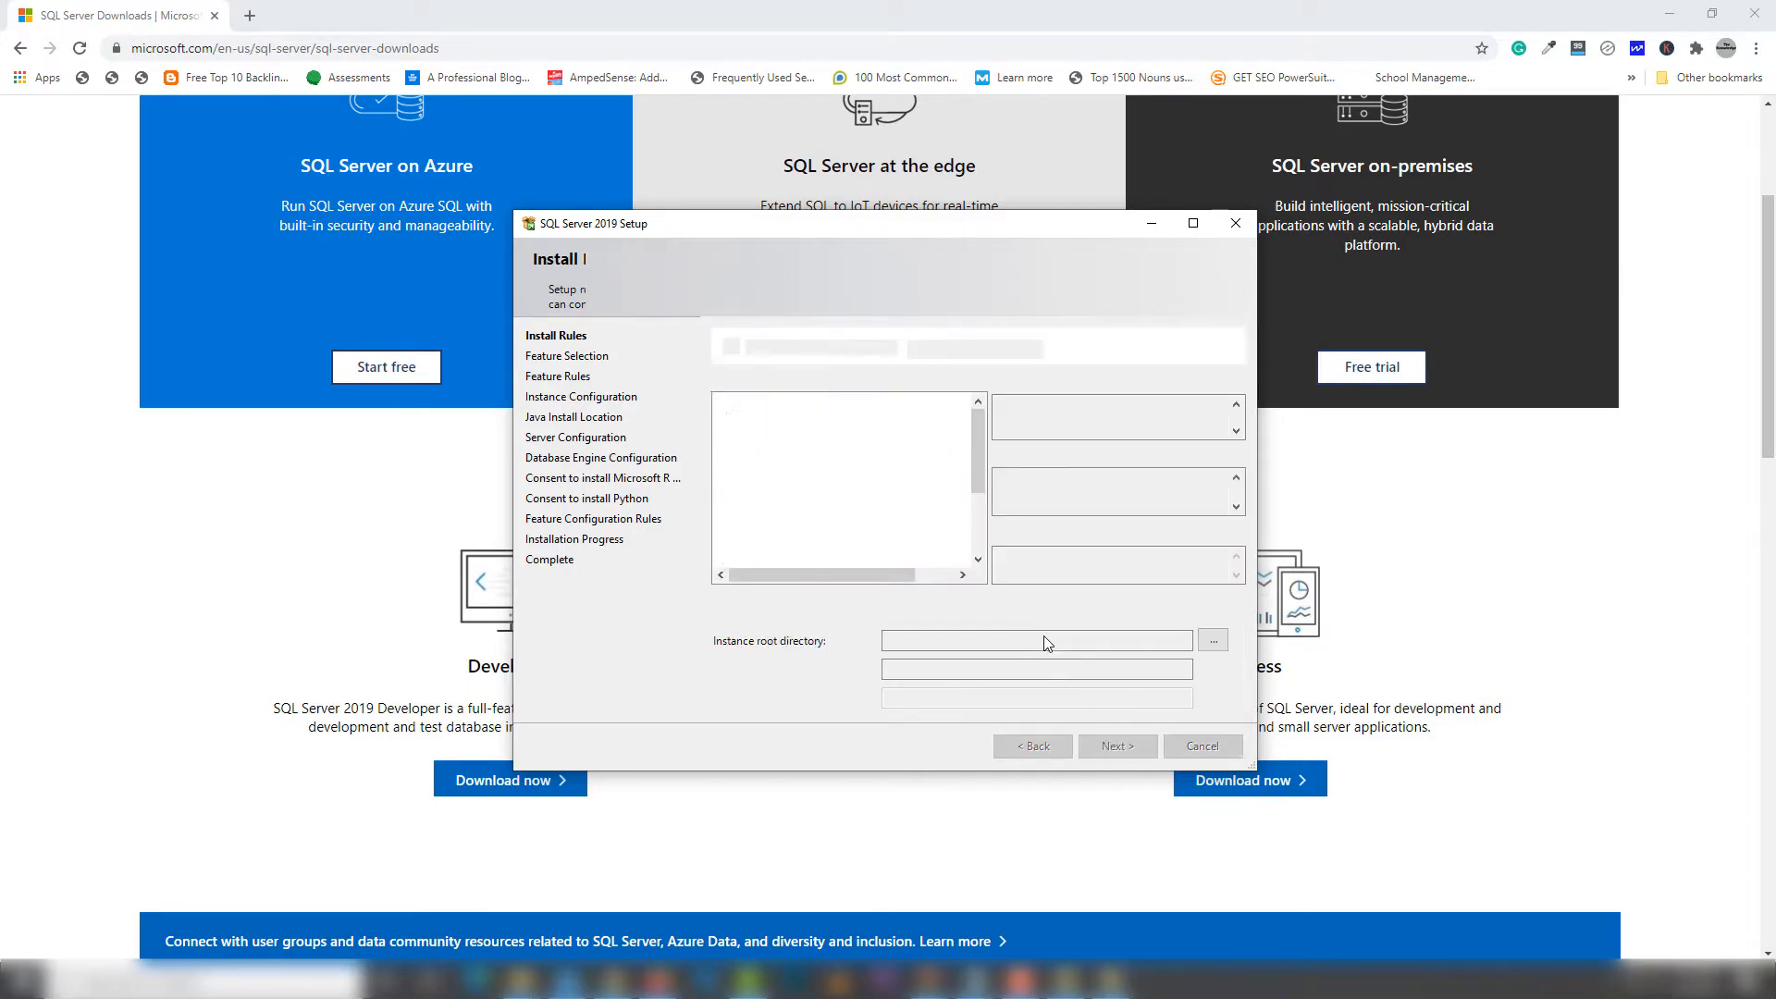
# Deselect Full-Text and Semantic Extractions for Search and Machine Learning Services with its R, Python and Java options
pyautogui.moveTo(973, 445)
pyautogui.mouseDown()
pyautogui.moveTo(974, 509)
pyautogui.moveTo(974, 433)
pyautogui.mouseUp()
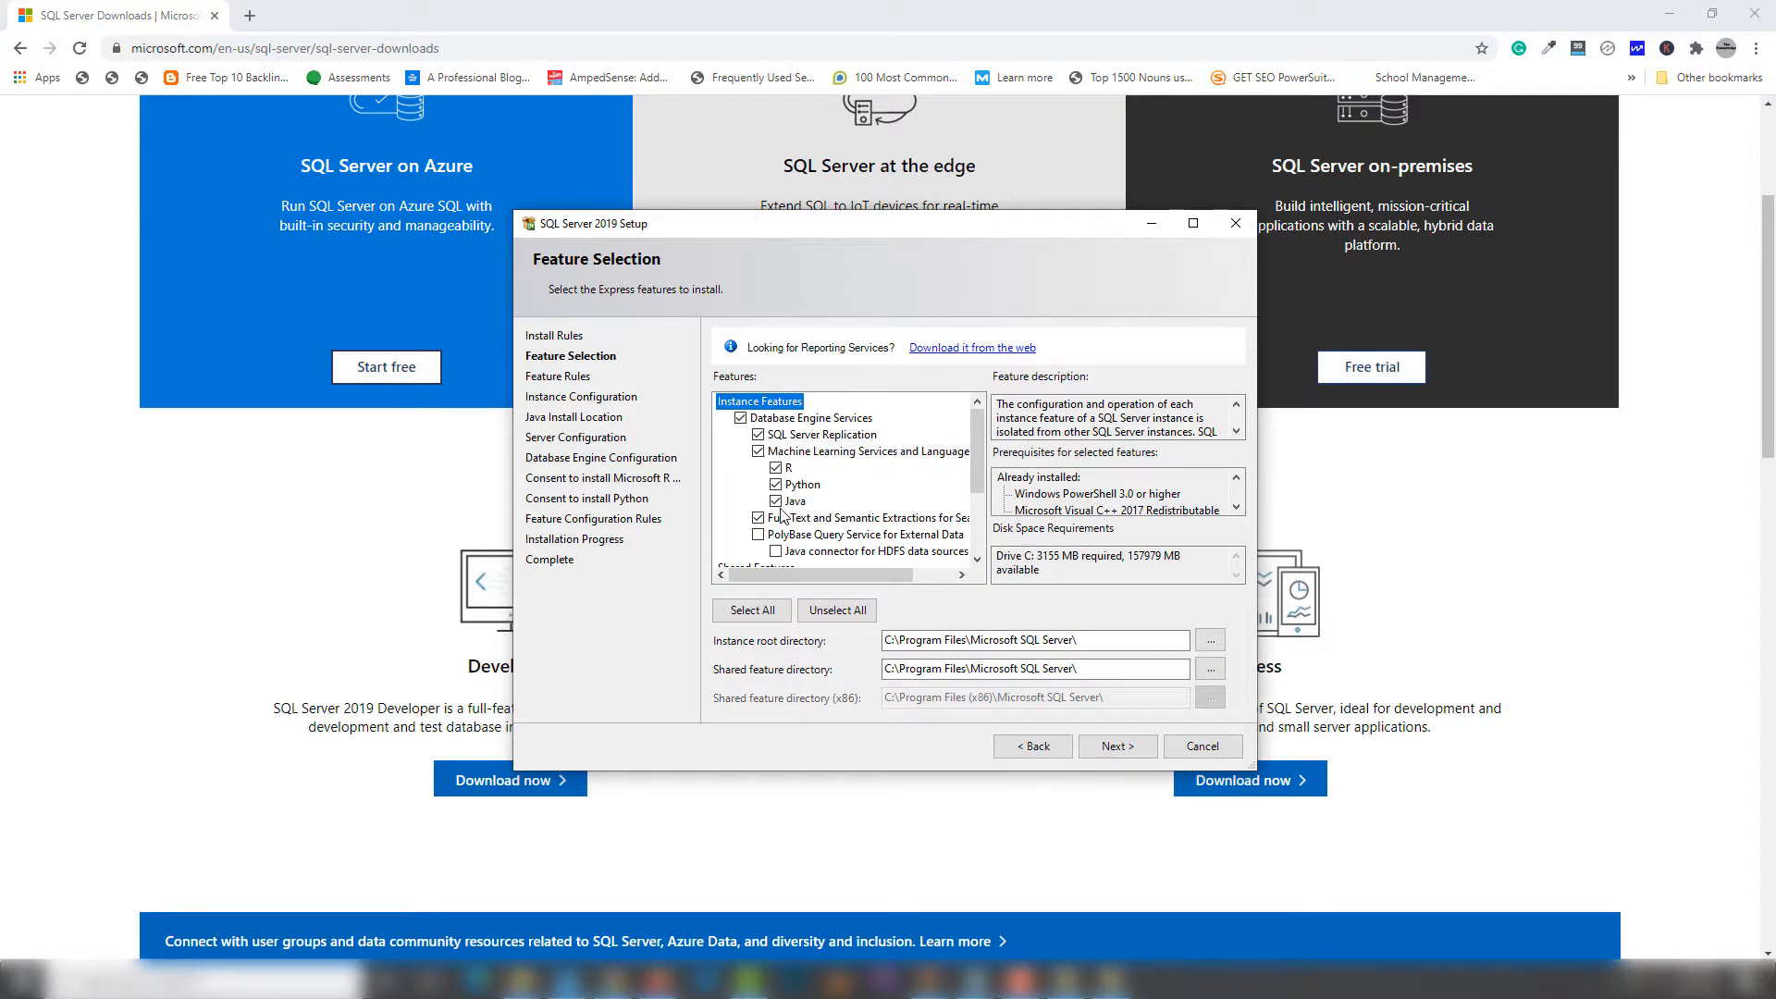
pyautogui.moveTo(976, 440); pyautogui.dragTo(977, 453)
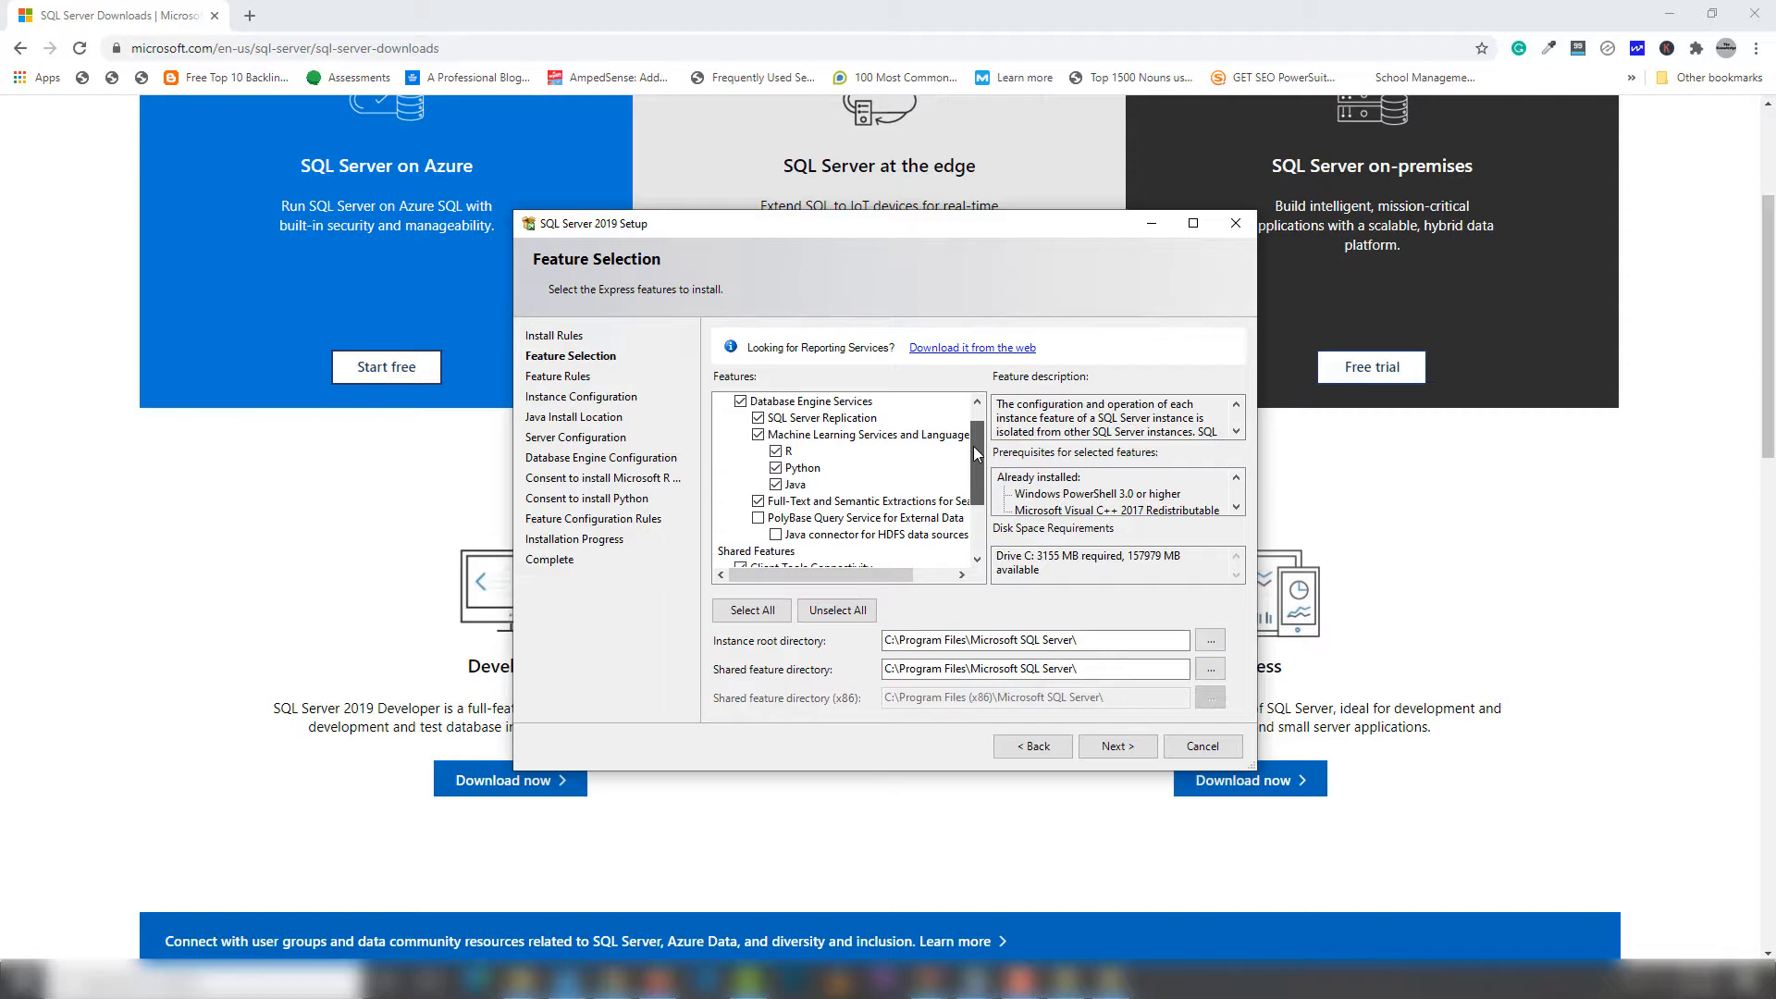
pyautogui.scroll(-1, 977, 453)
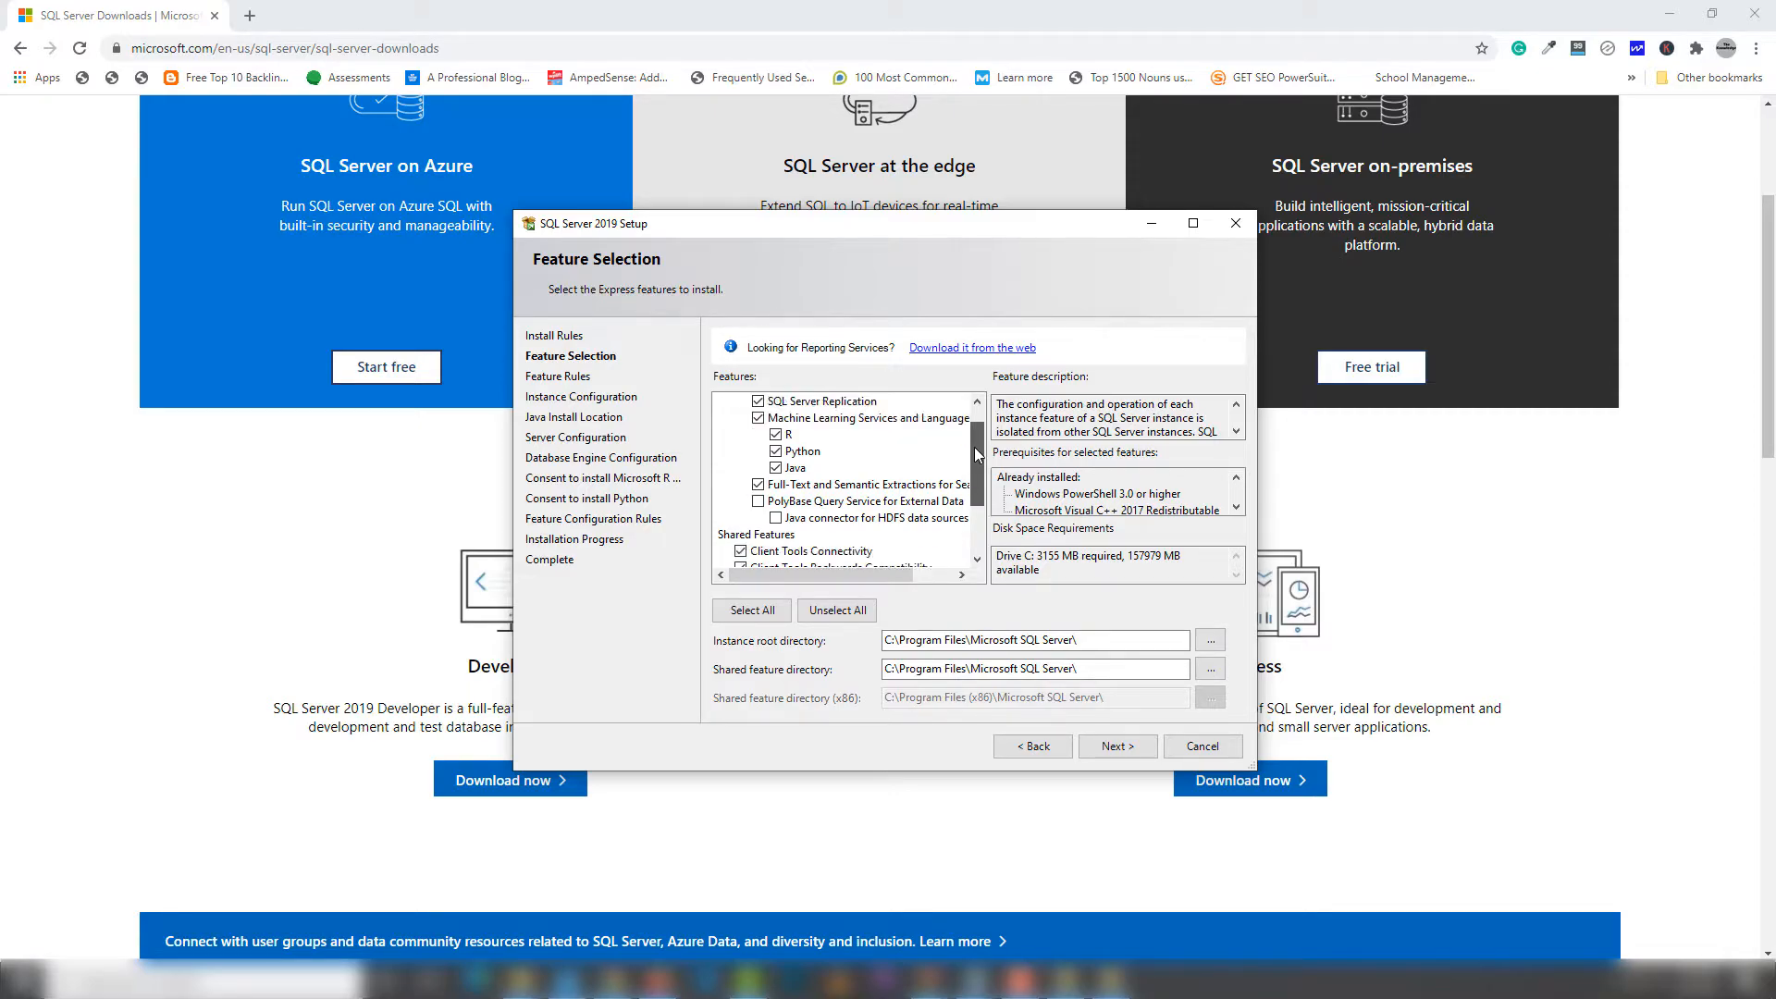
pyautogui.moveTo(976, 456)
pyautogui.mouseDown()
pyautogui.moveTo(977, 500)
pyautogui.moveTo(979, 441)
pyautogui.mouseUp()
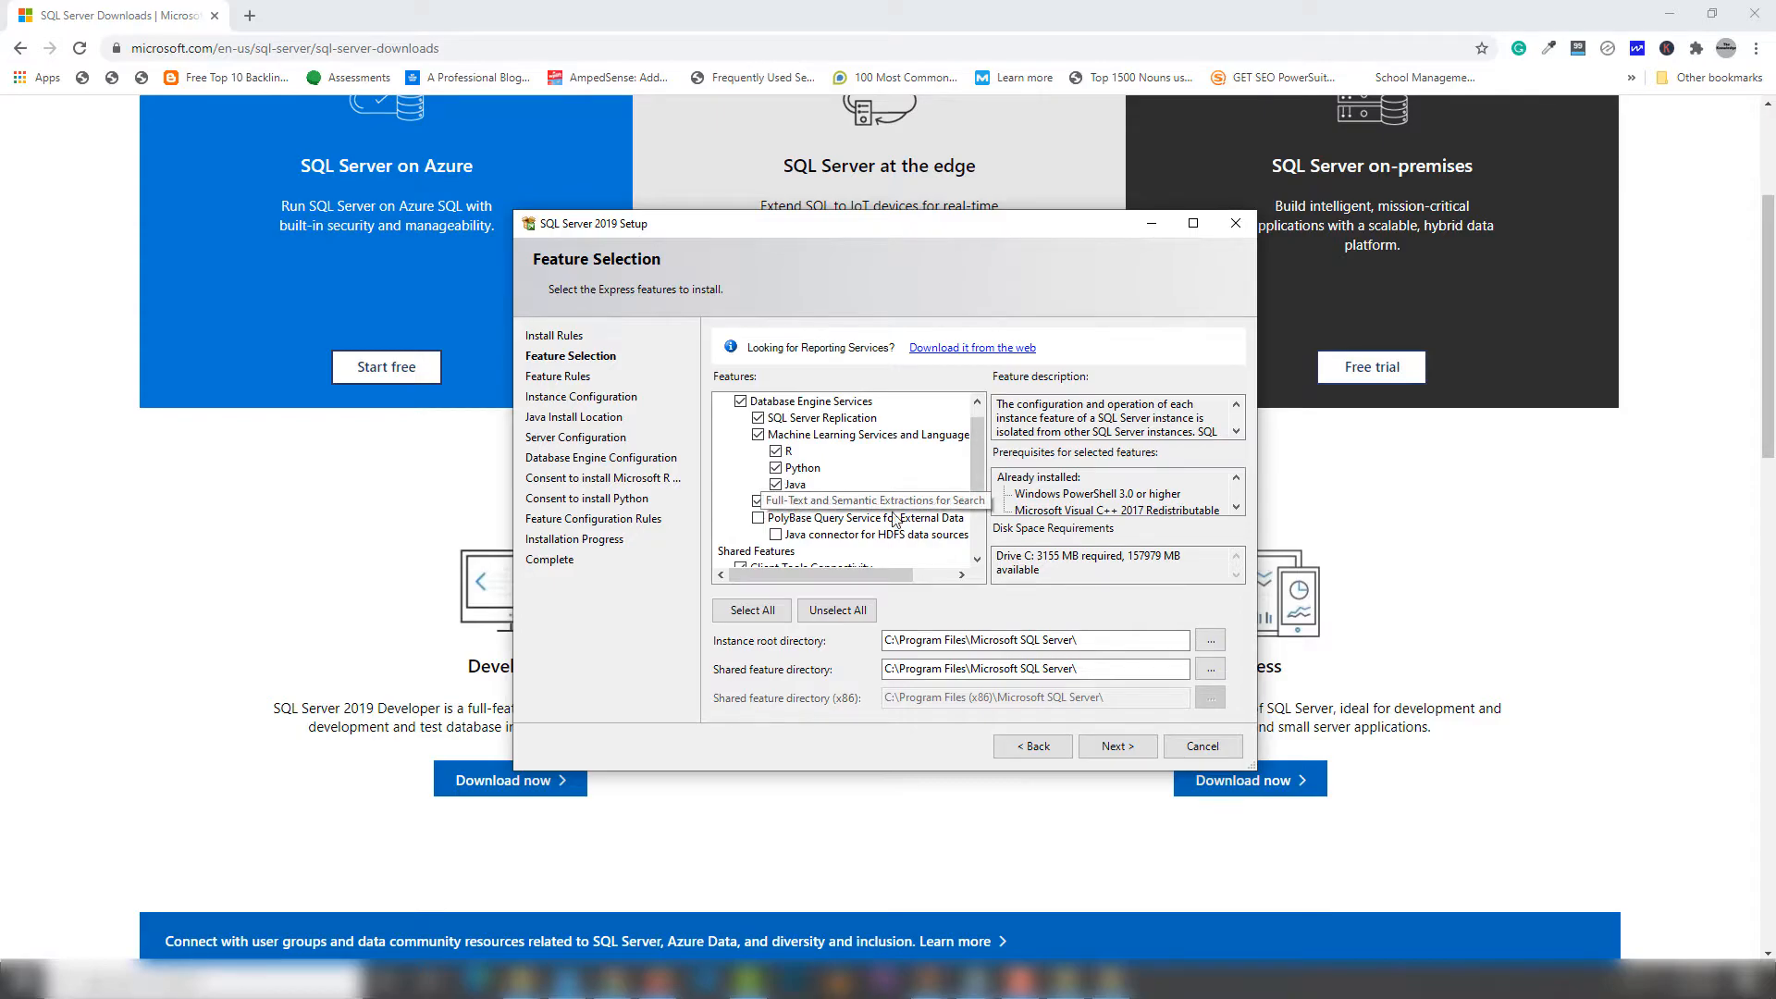
pyautogui.moveTo(899, 581); pyautogui.dragTo(847, 573)
pyautogui.click(758, 501)
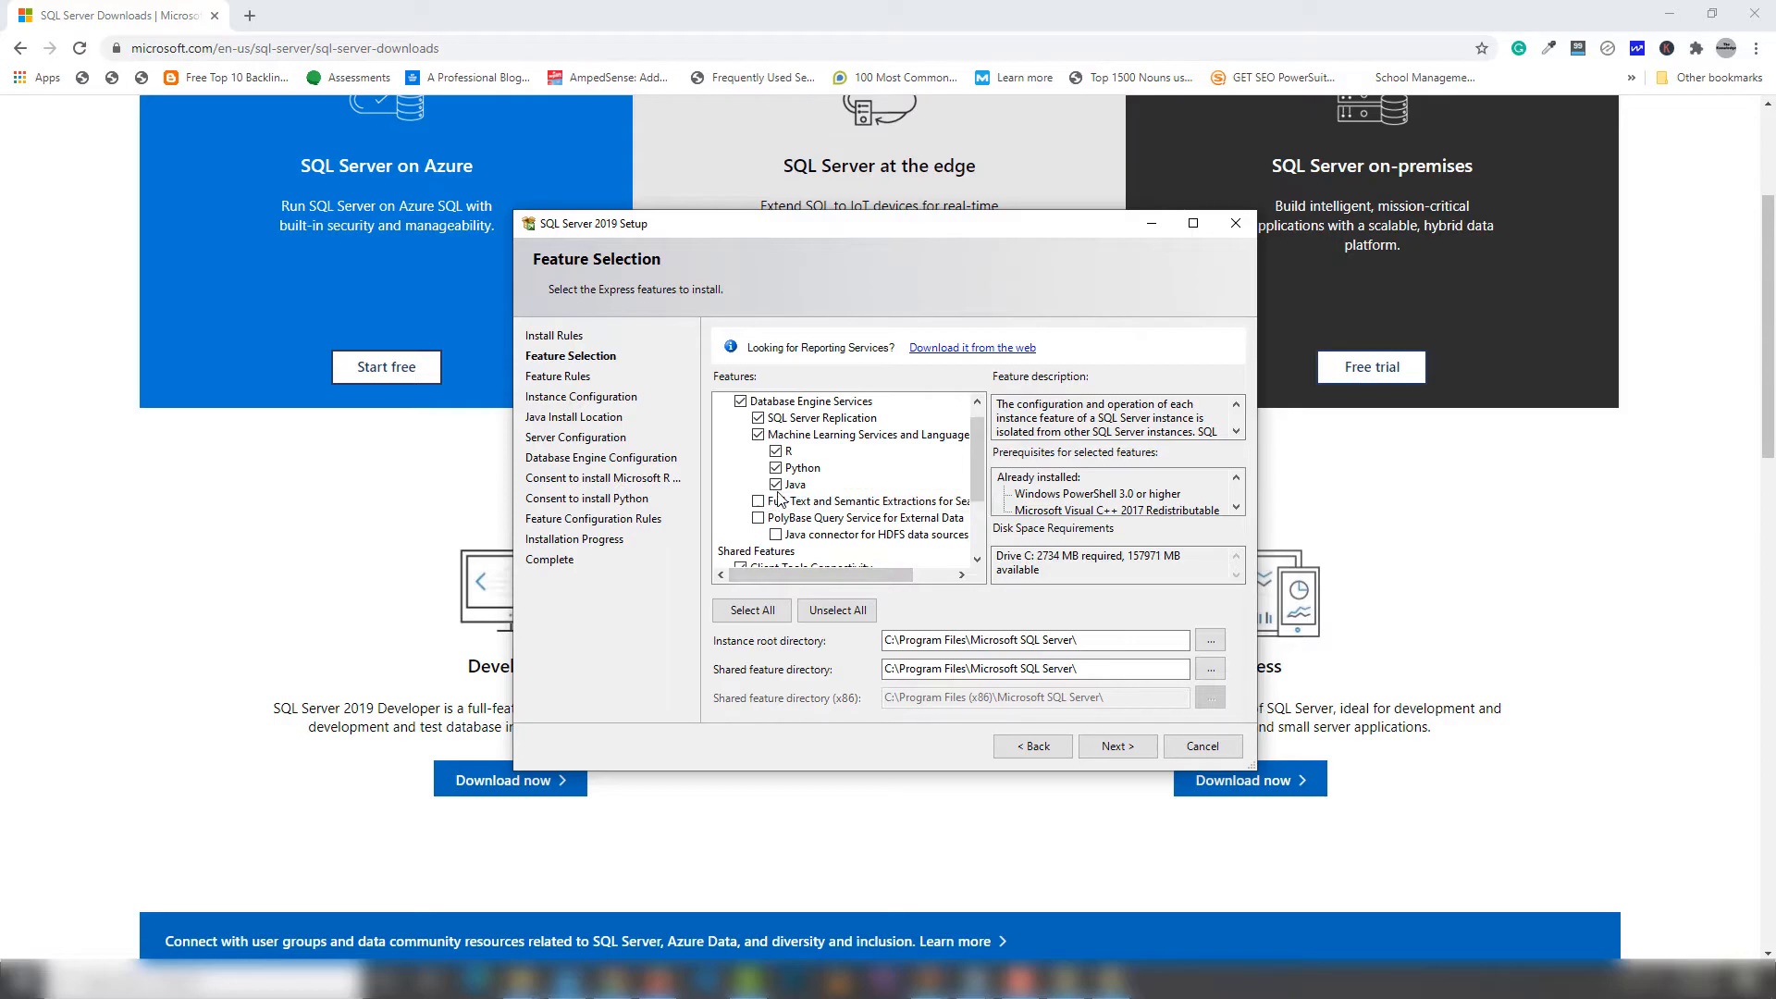
pyautogui.click(776, 484)
pyautogui.click(776, 468)
pyautogui.click(775, 452)
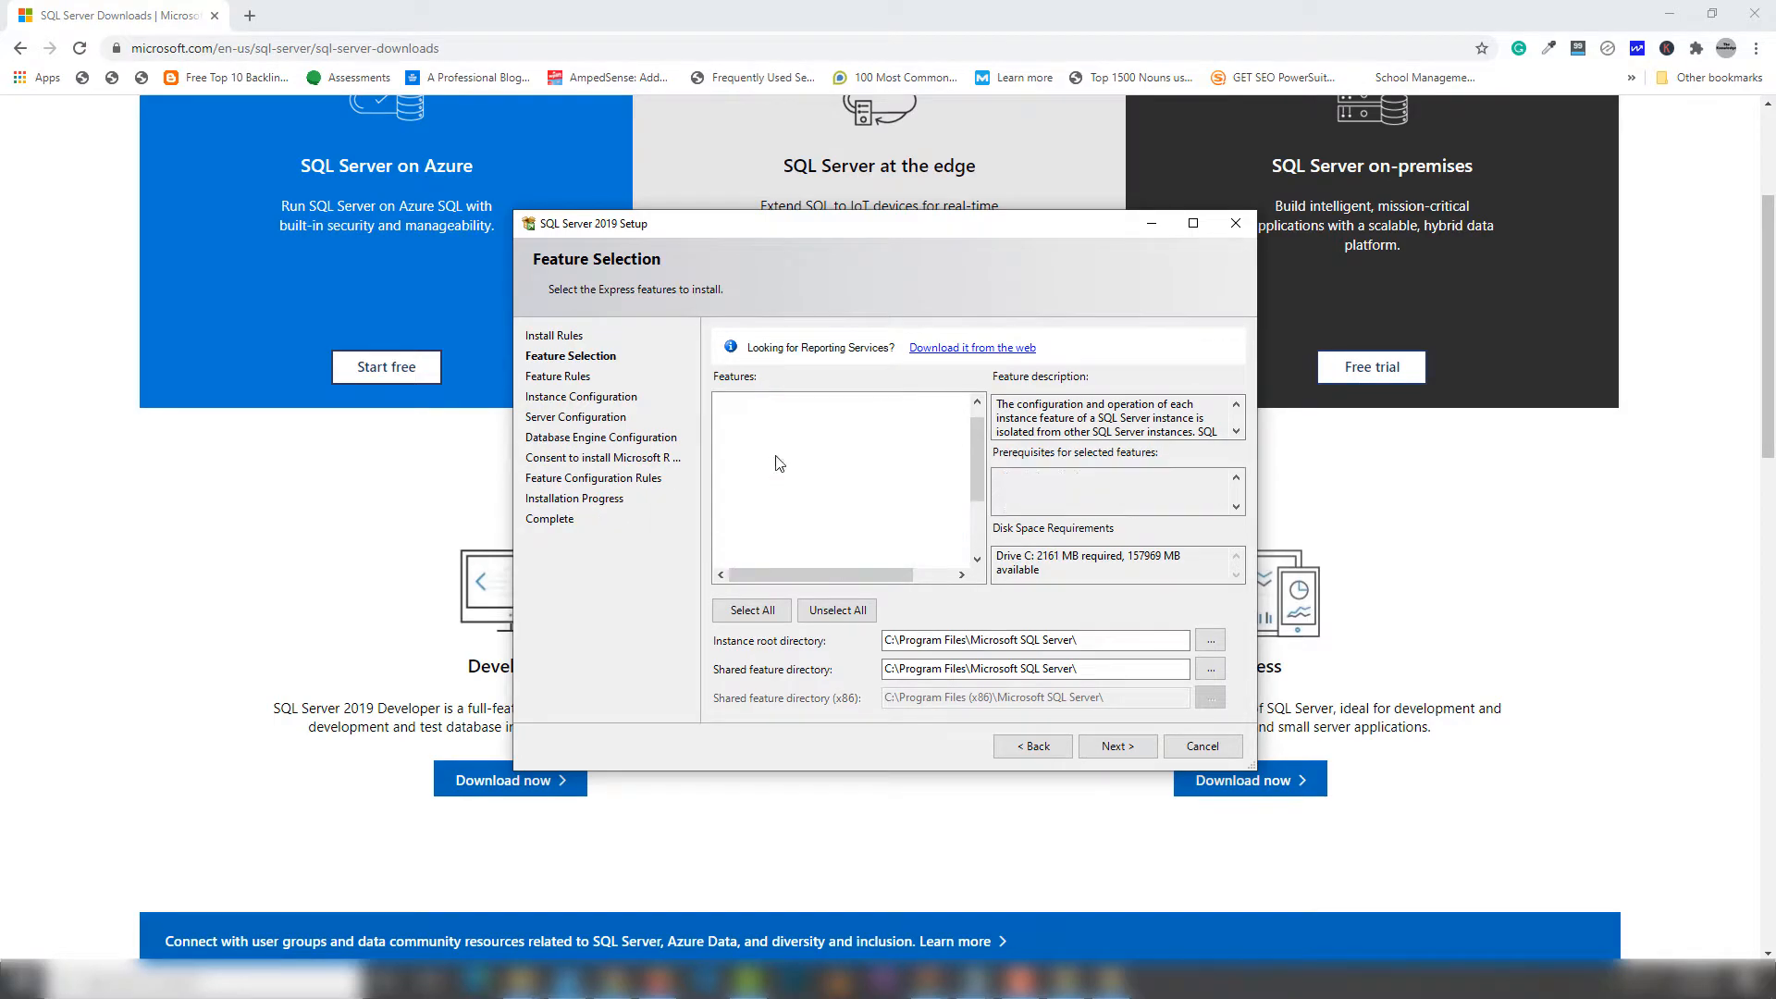
pyautogui.click(758, 435)
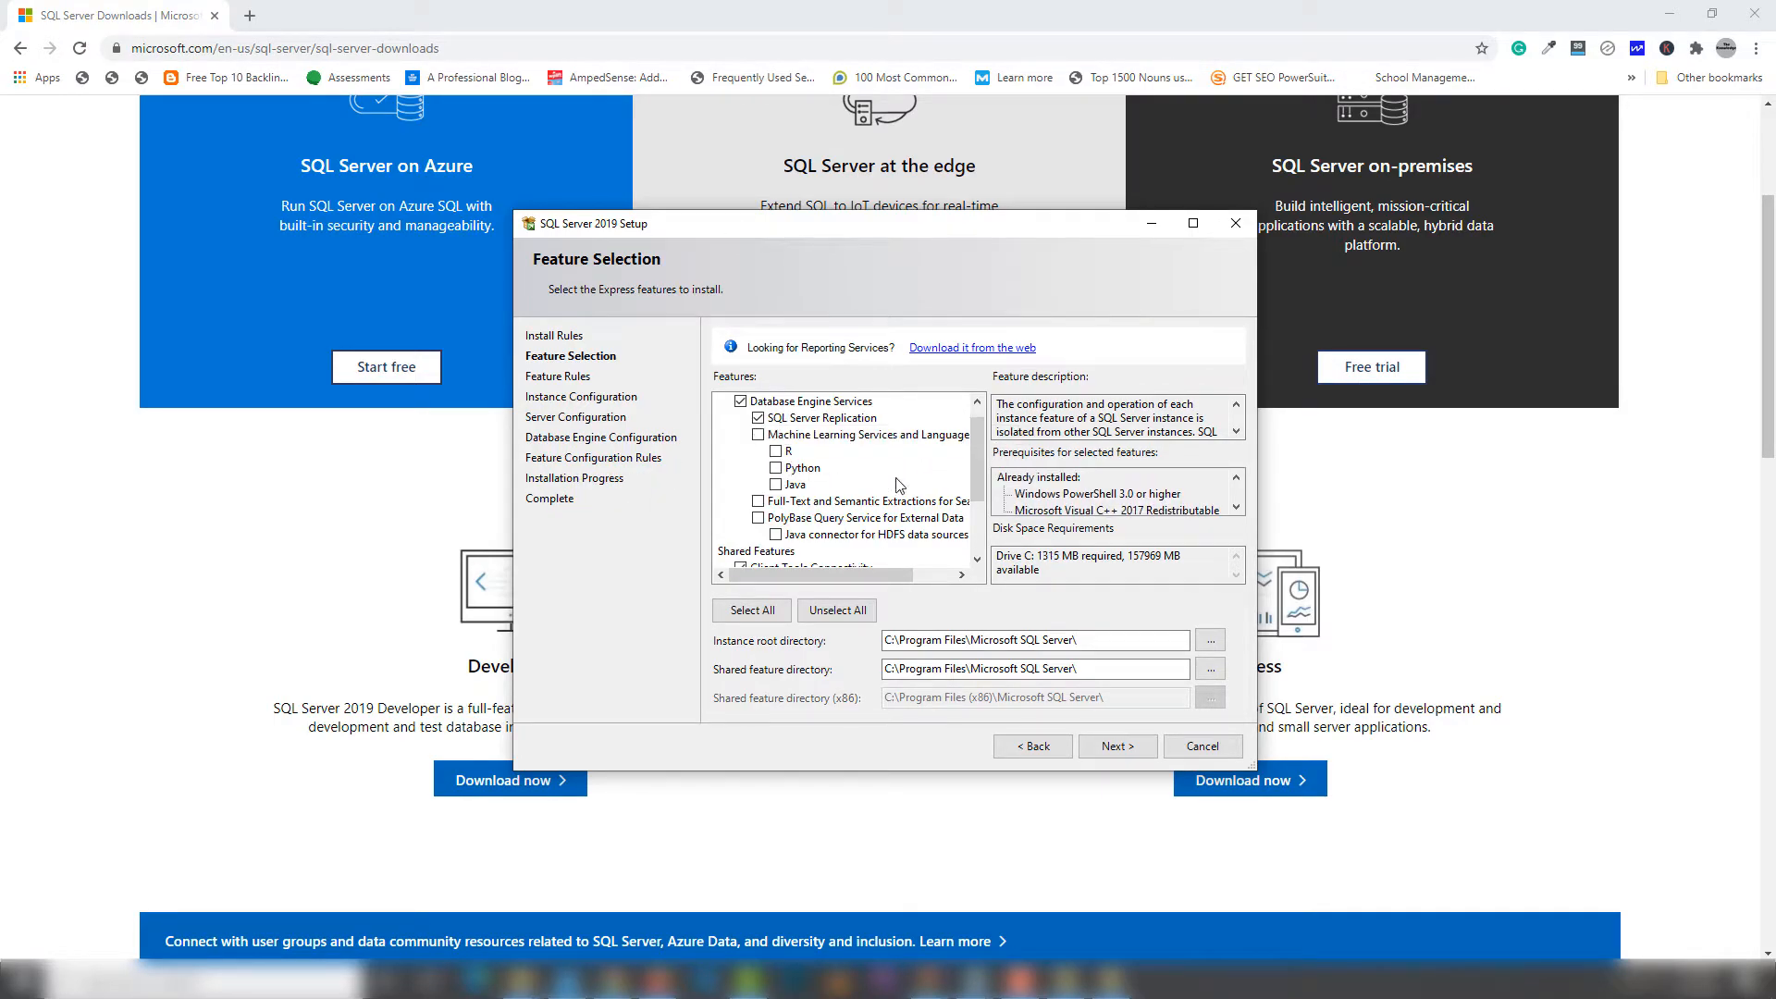
# Review the shared features, keep the default instance root and shared feature directories, and continue to Instance Configuration
pyautogui.moveTo(979, 445); pyautogui.dragTo(969, 542)
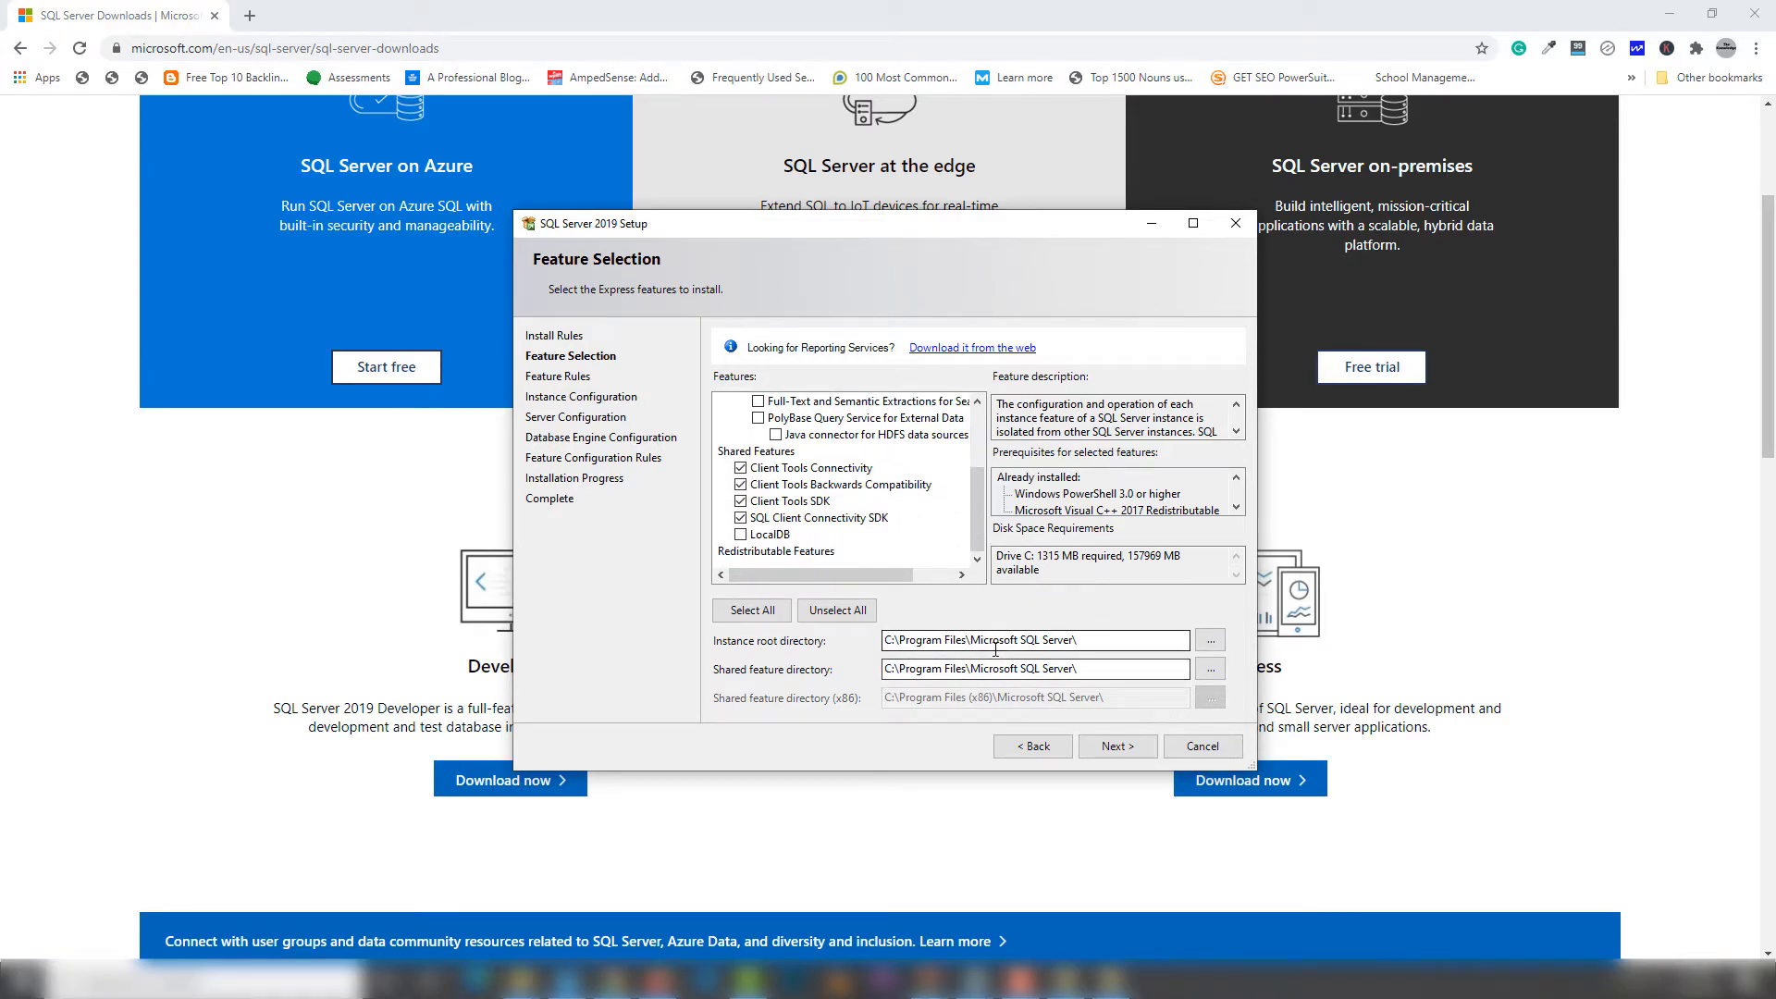
pyautogui.moveTo(1080, 639); pyautogui.dragTo(917, 638)
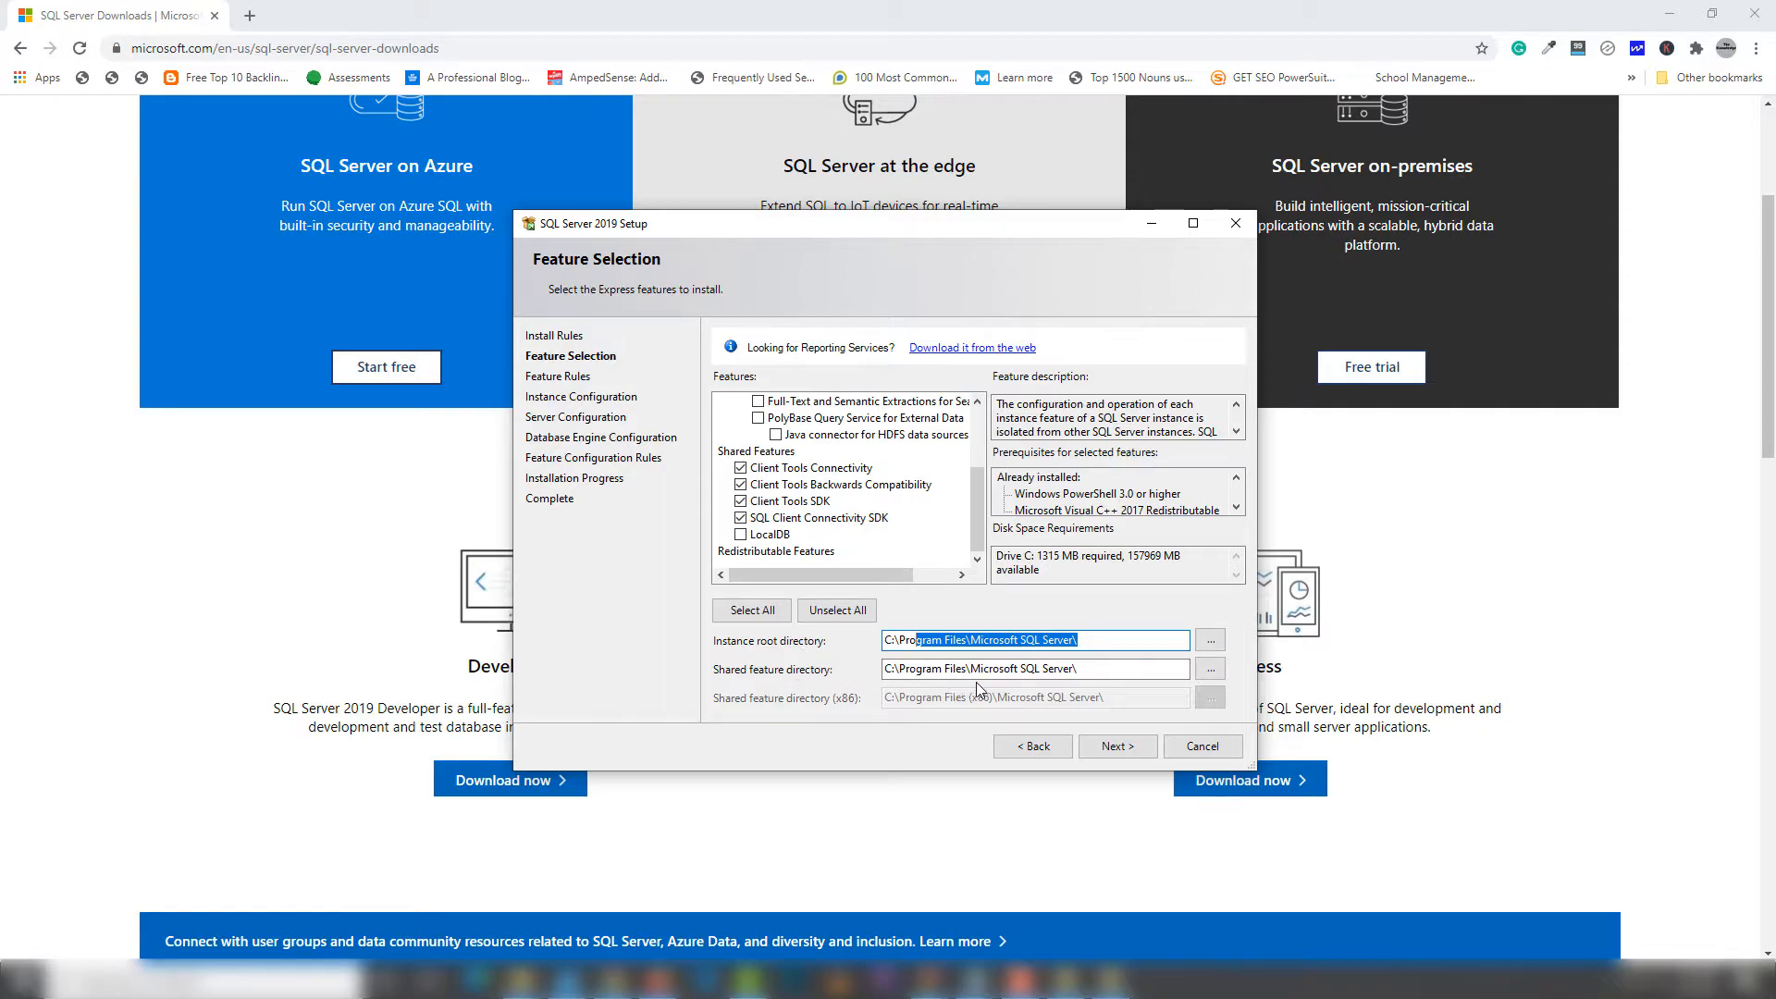
pyautogui.moveTo(1083, 669); pyautogui.dragTo(877, 676)
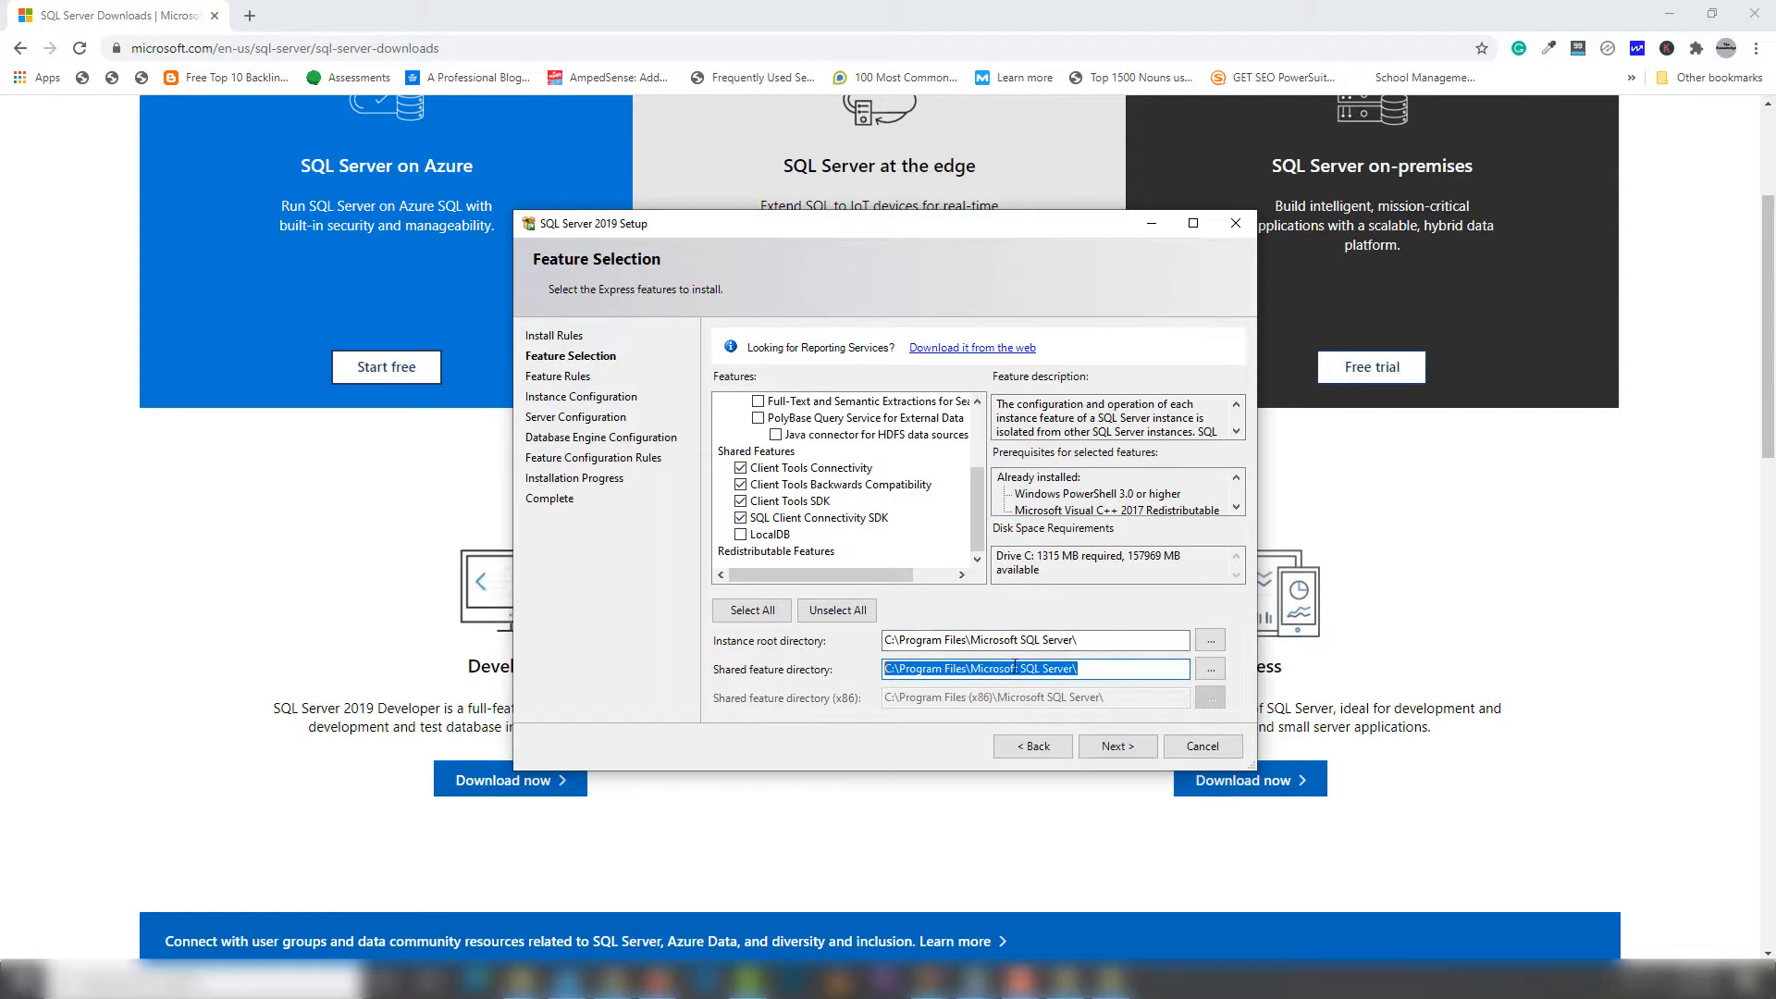
pyautogui.click(1117, 746)
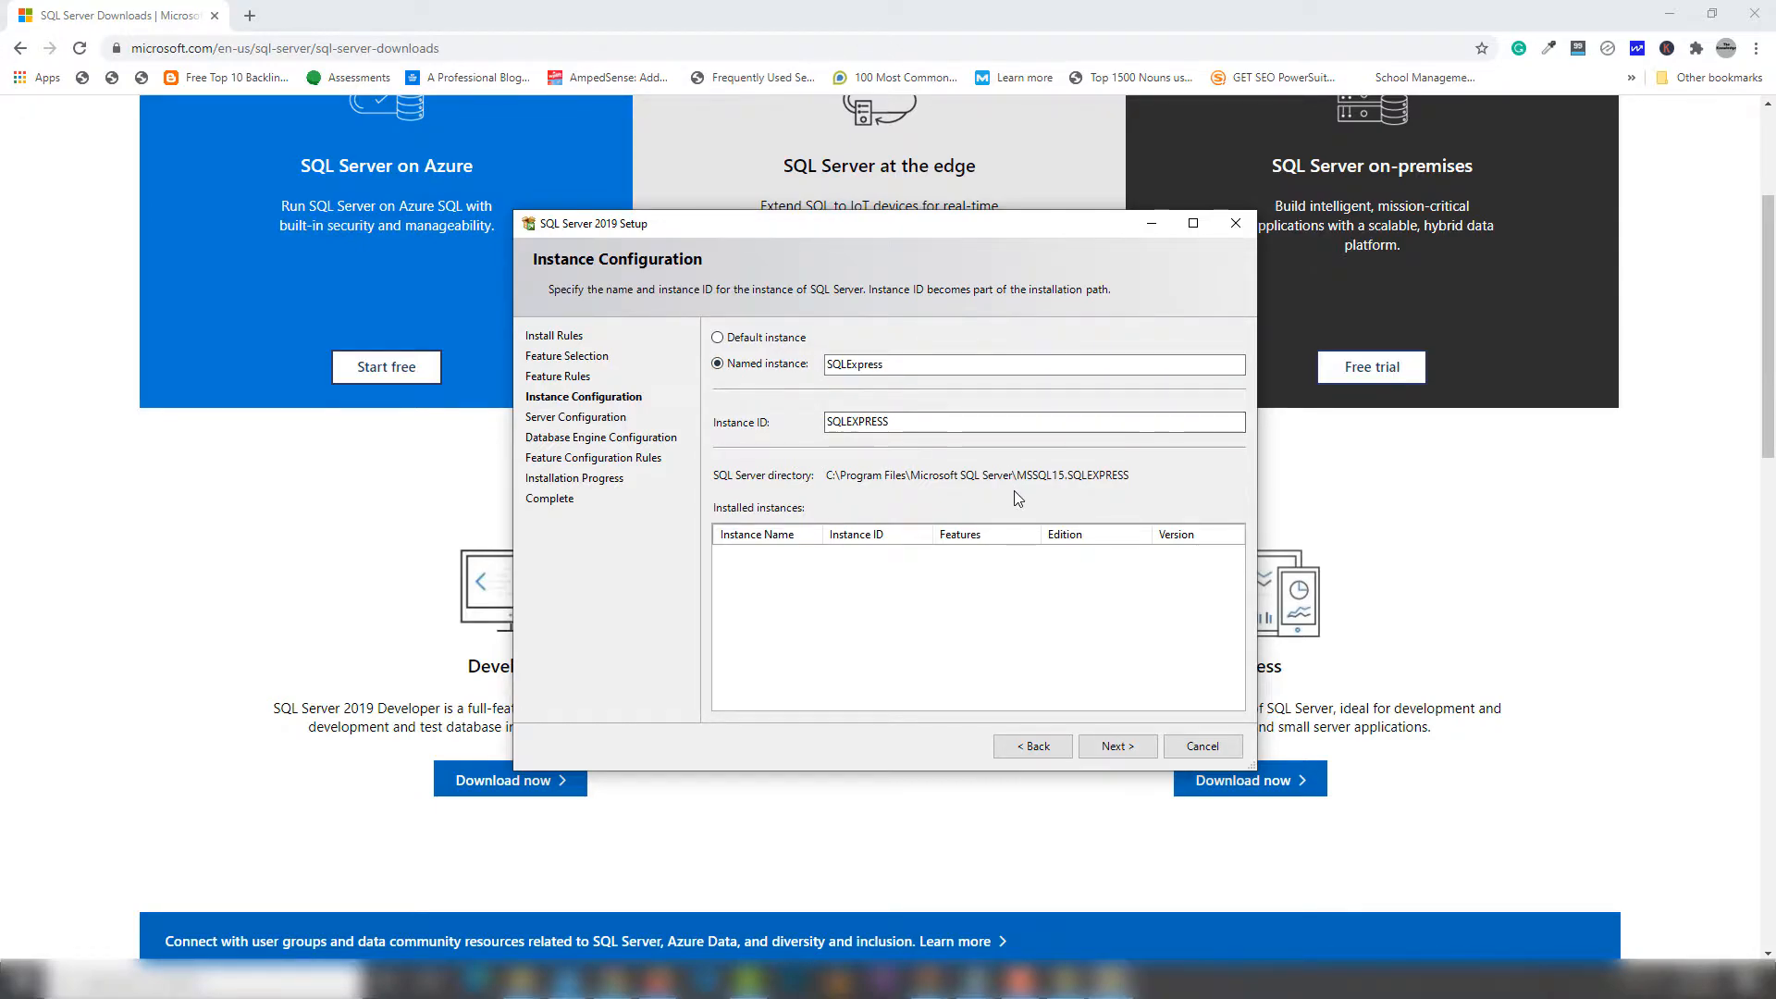
# Accept the named instance SQLExpress and the default service accounts, and set the Database Engine authentication to Mixed Mode
pyautogui.click(1117, 748)
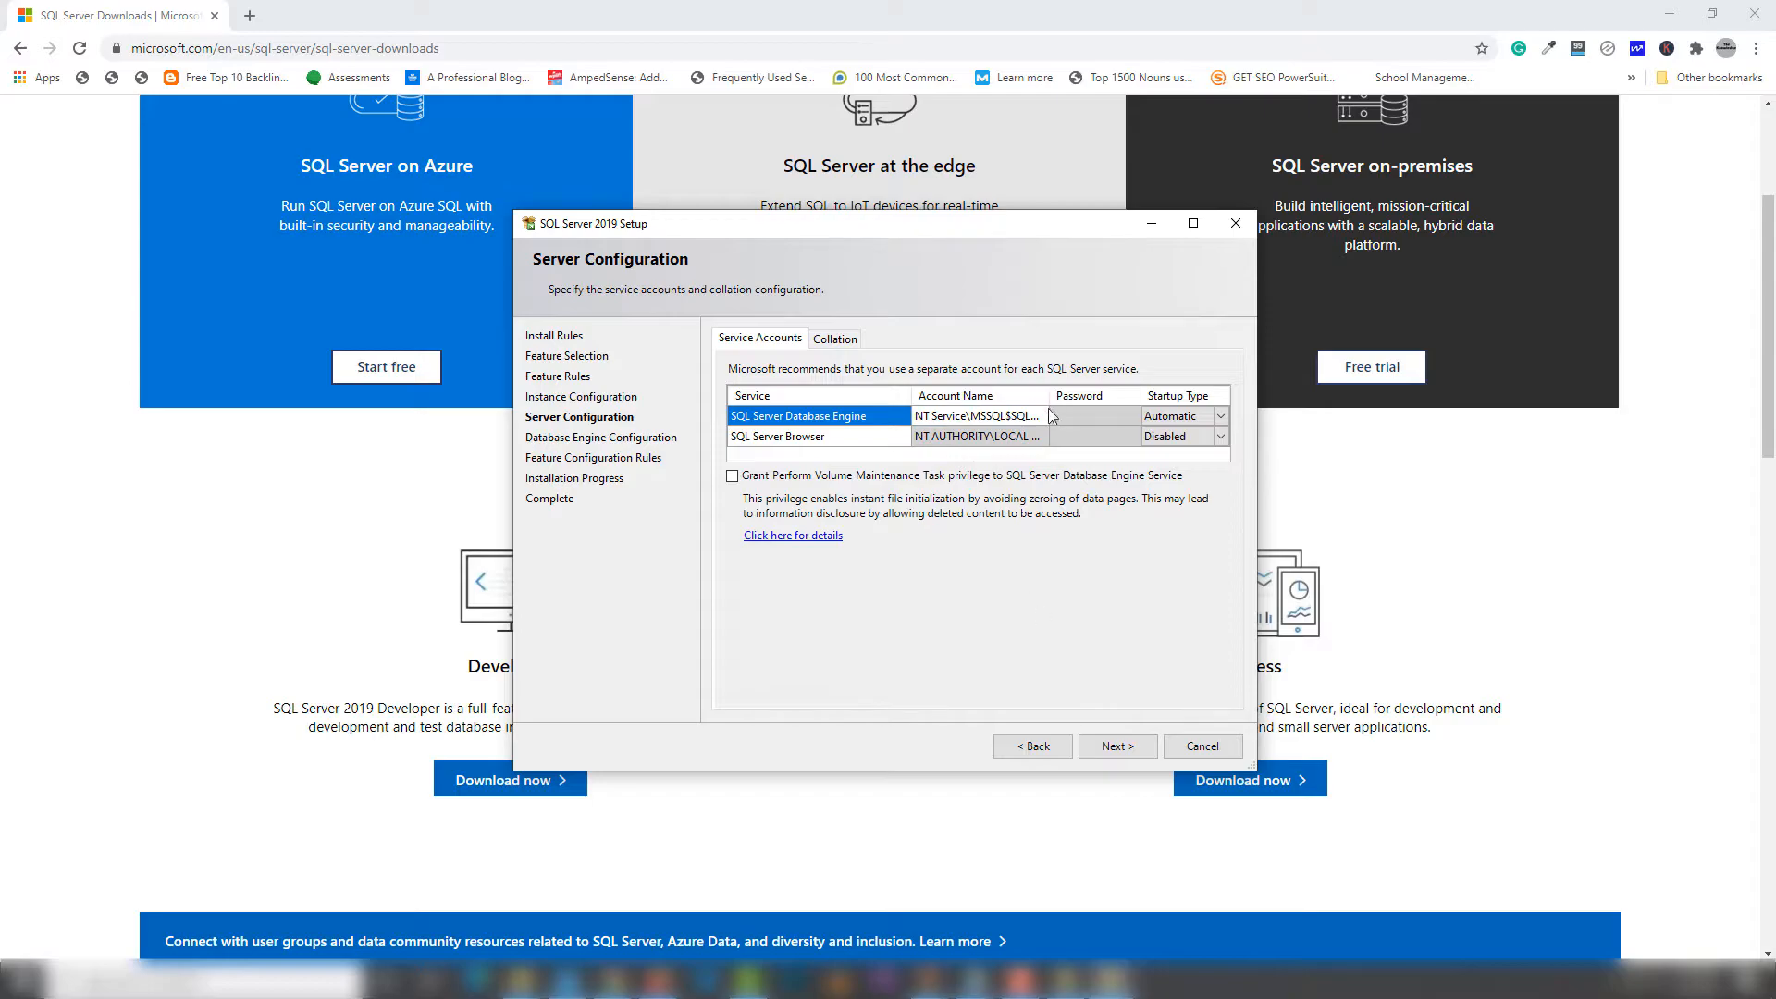
pyautogui.click(1109, 747)
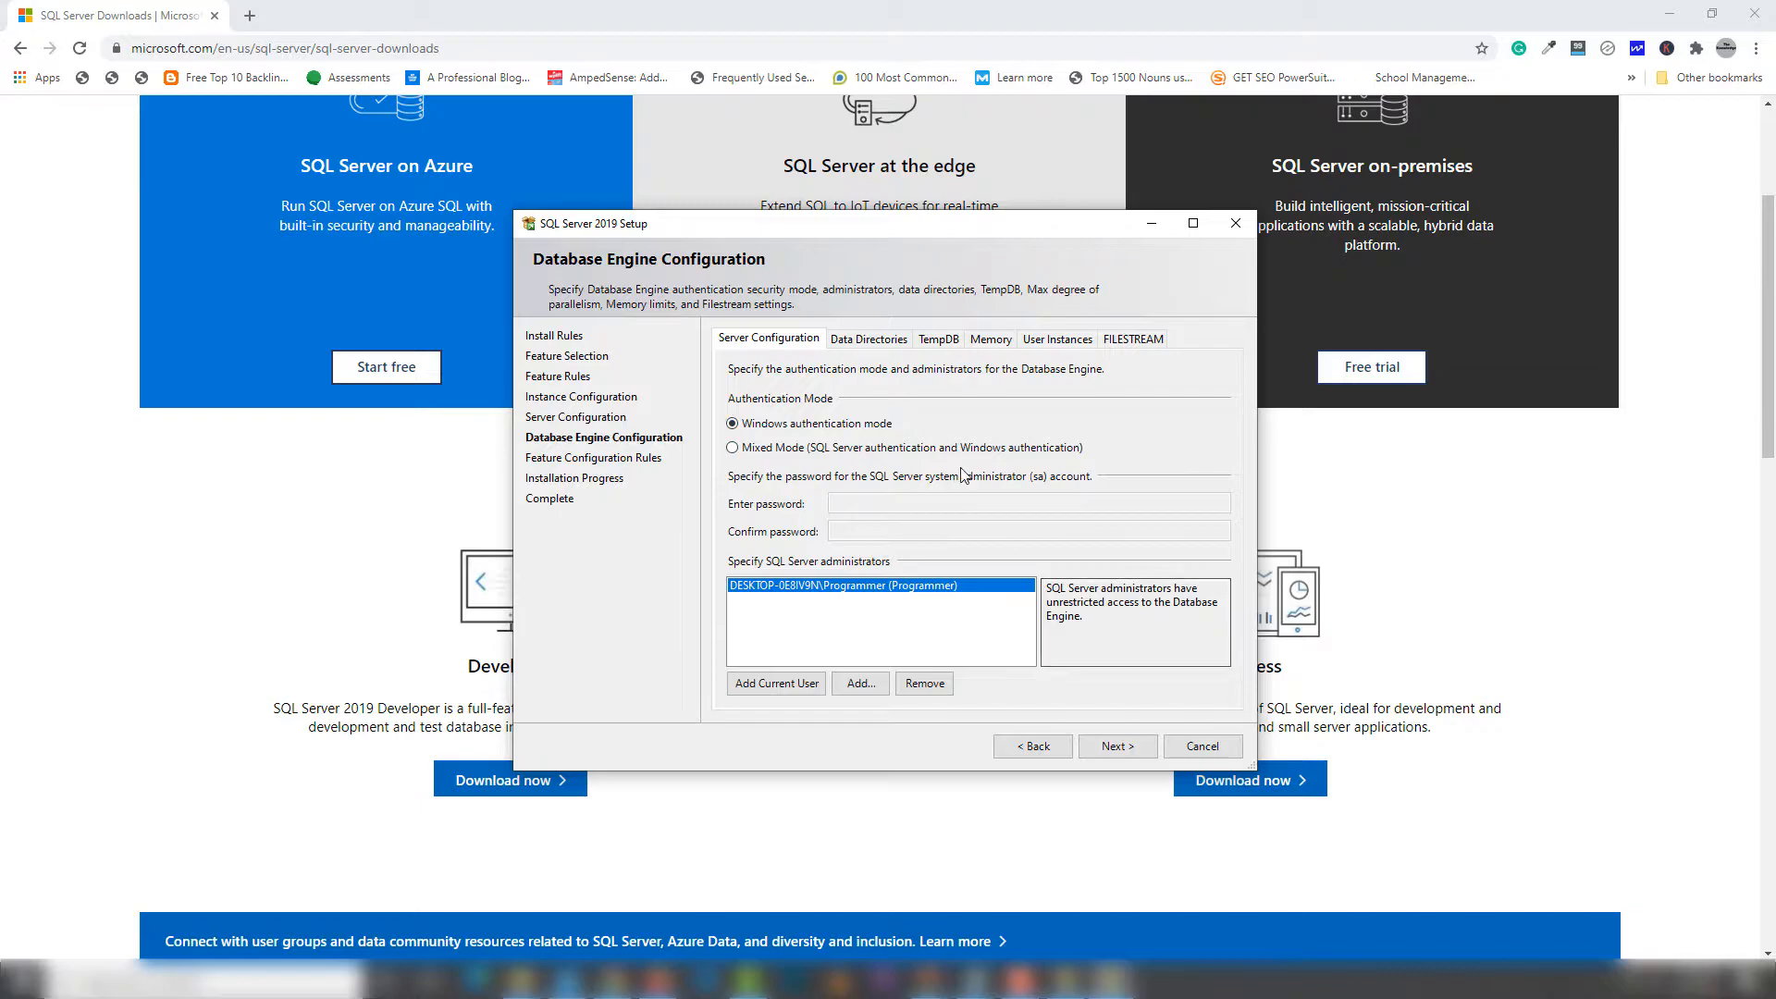
pyautogui.click(789, 449)
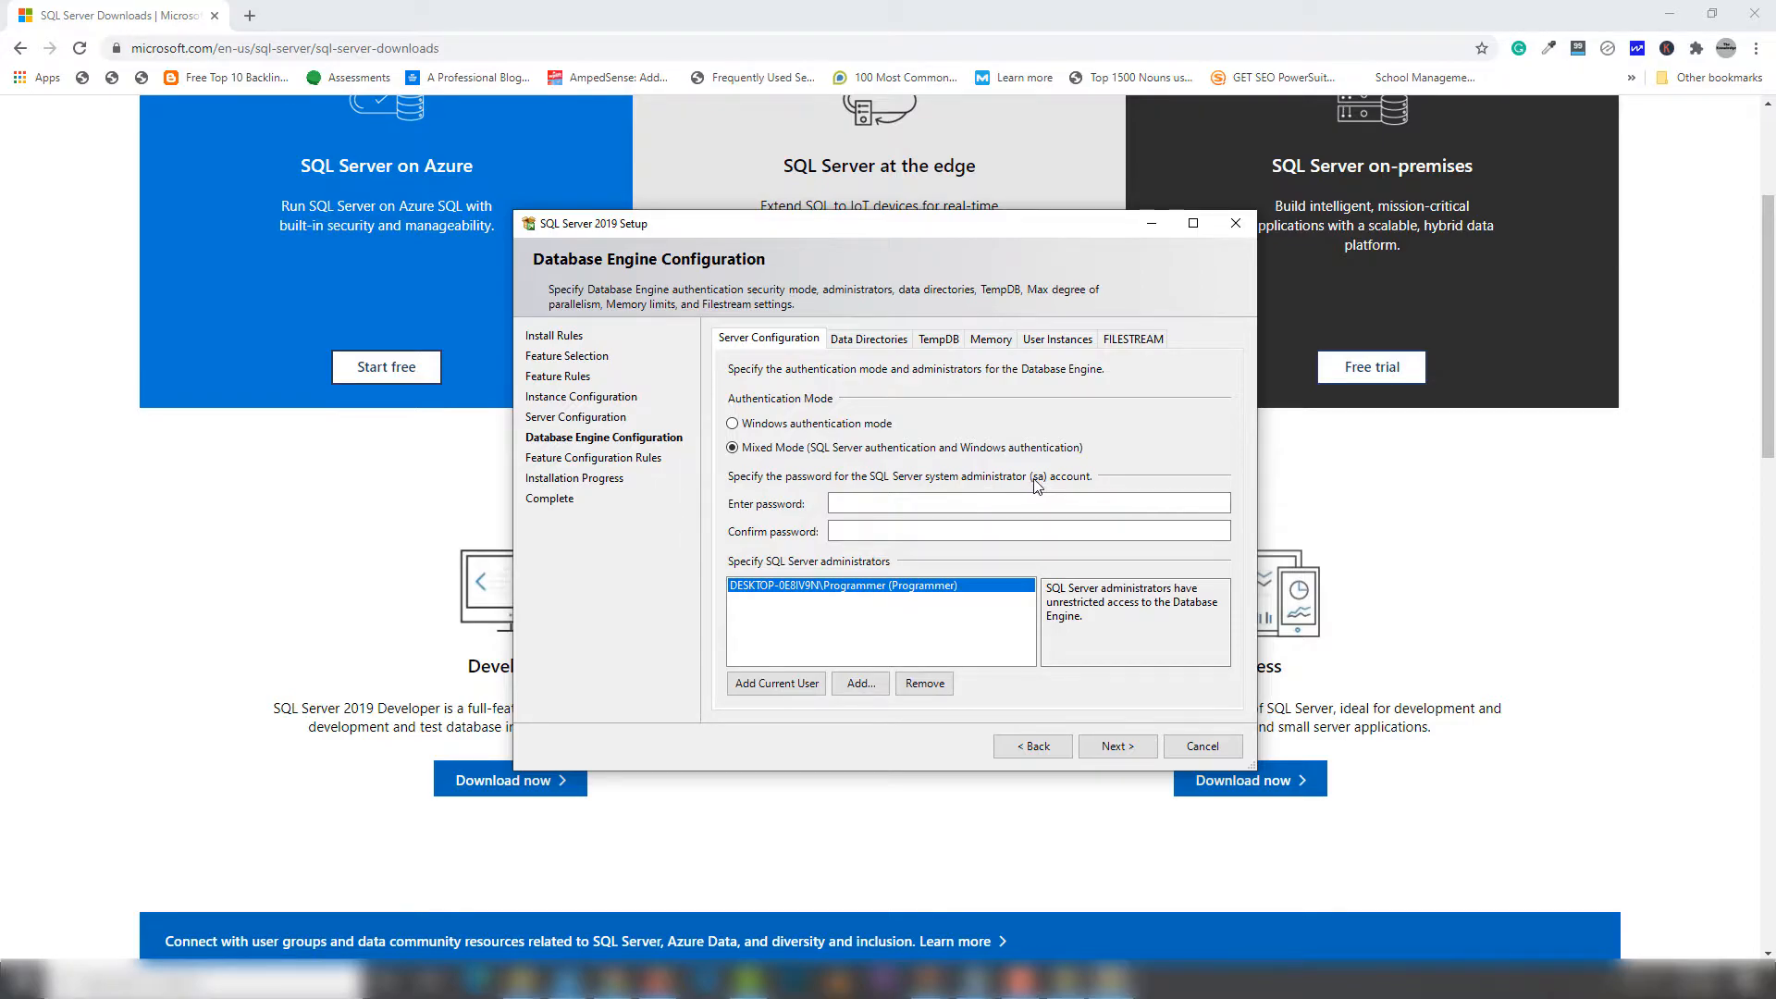
# Switch the Database Engine authentication to Windows authentication mode, keep the listed administrator, and proceed with the installation
pyautogui.click(986, 505)
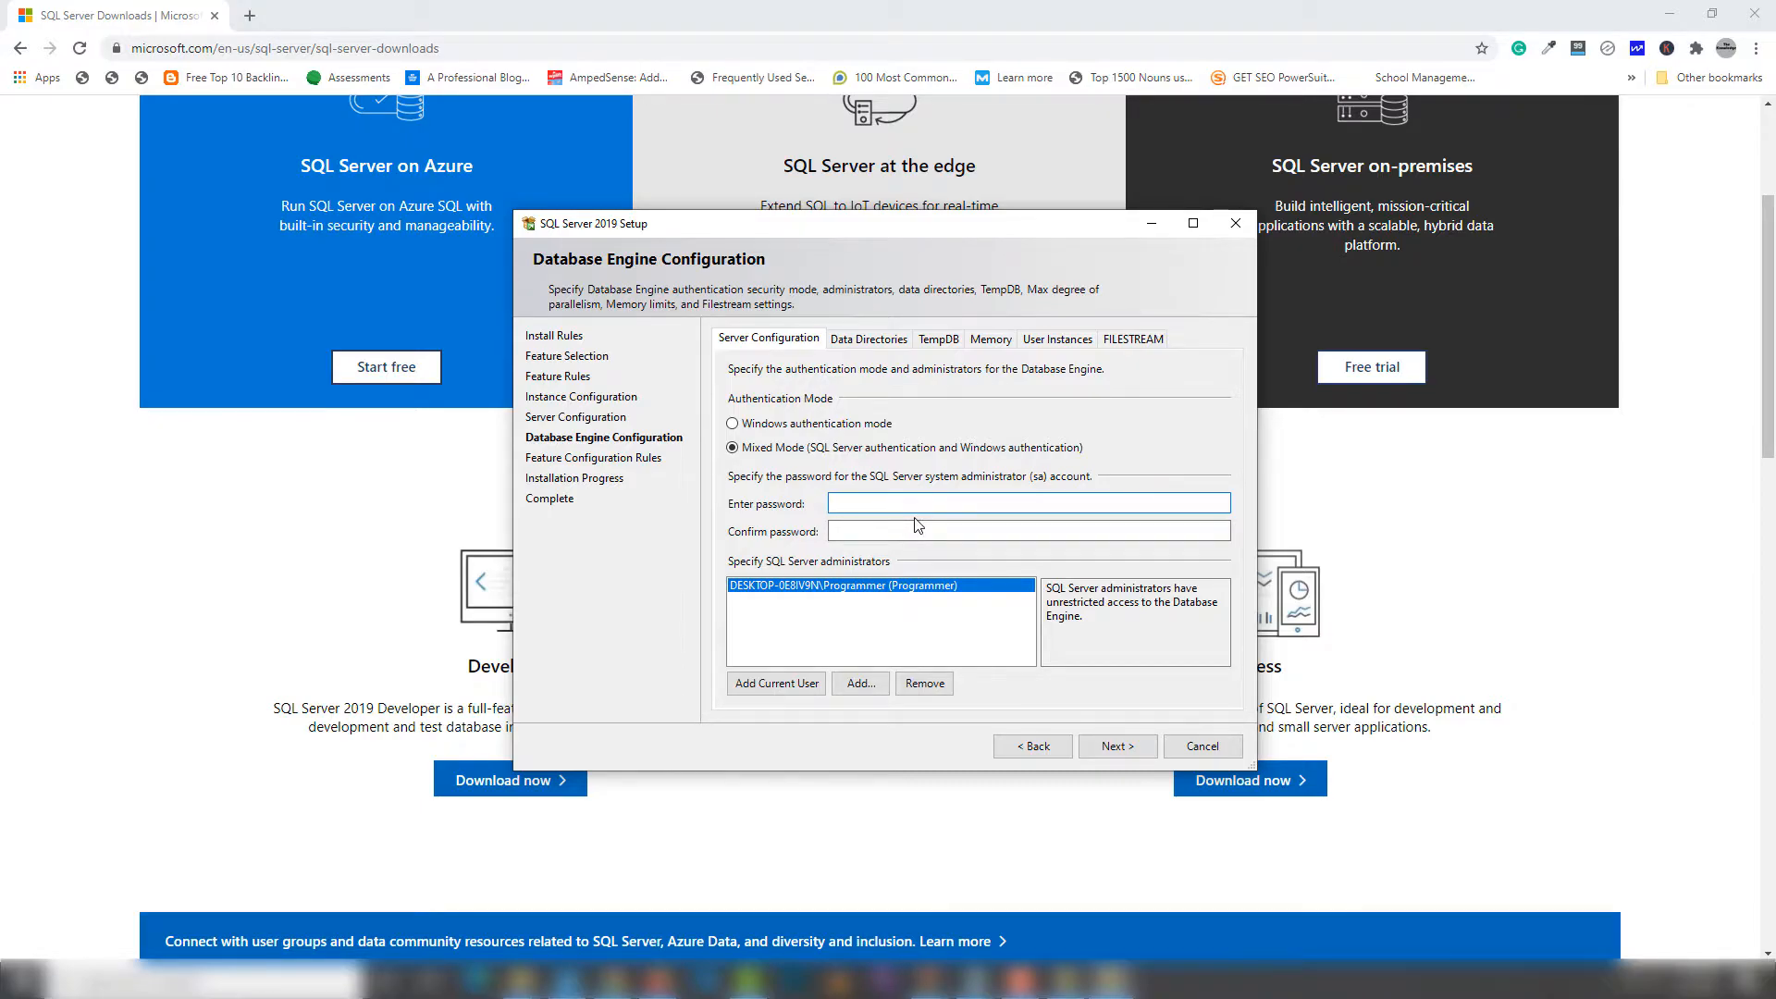
pyautogui.click(846, 427)
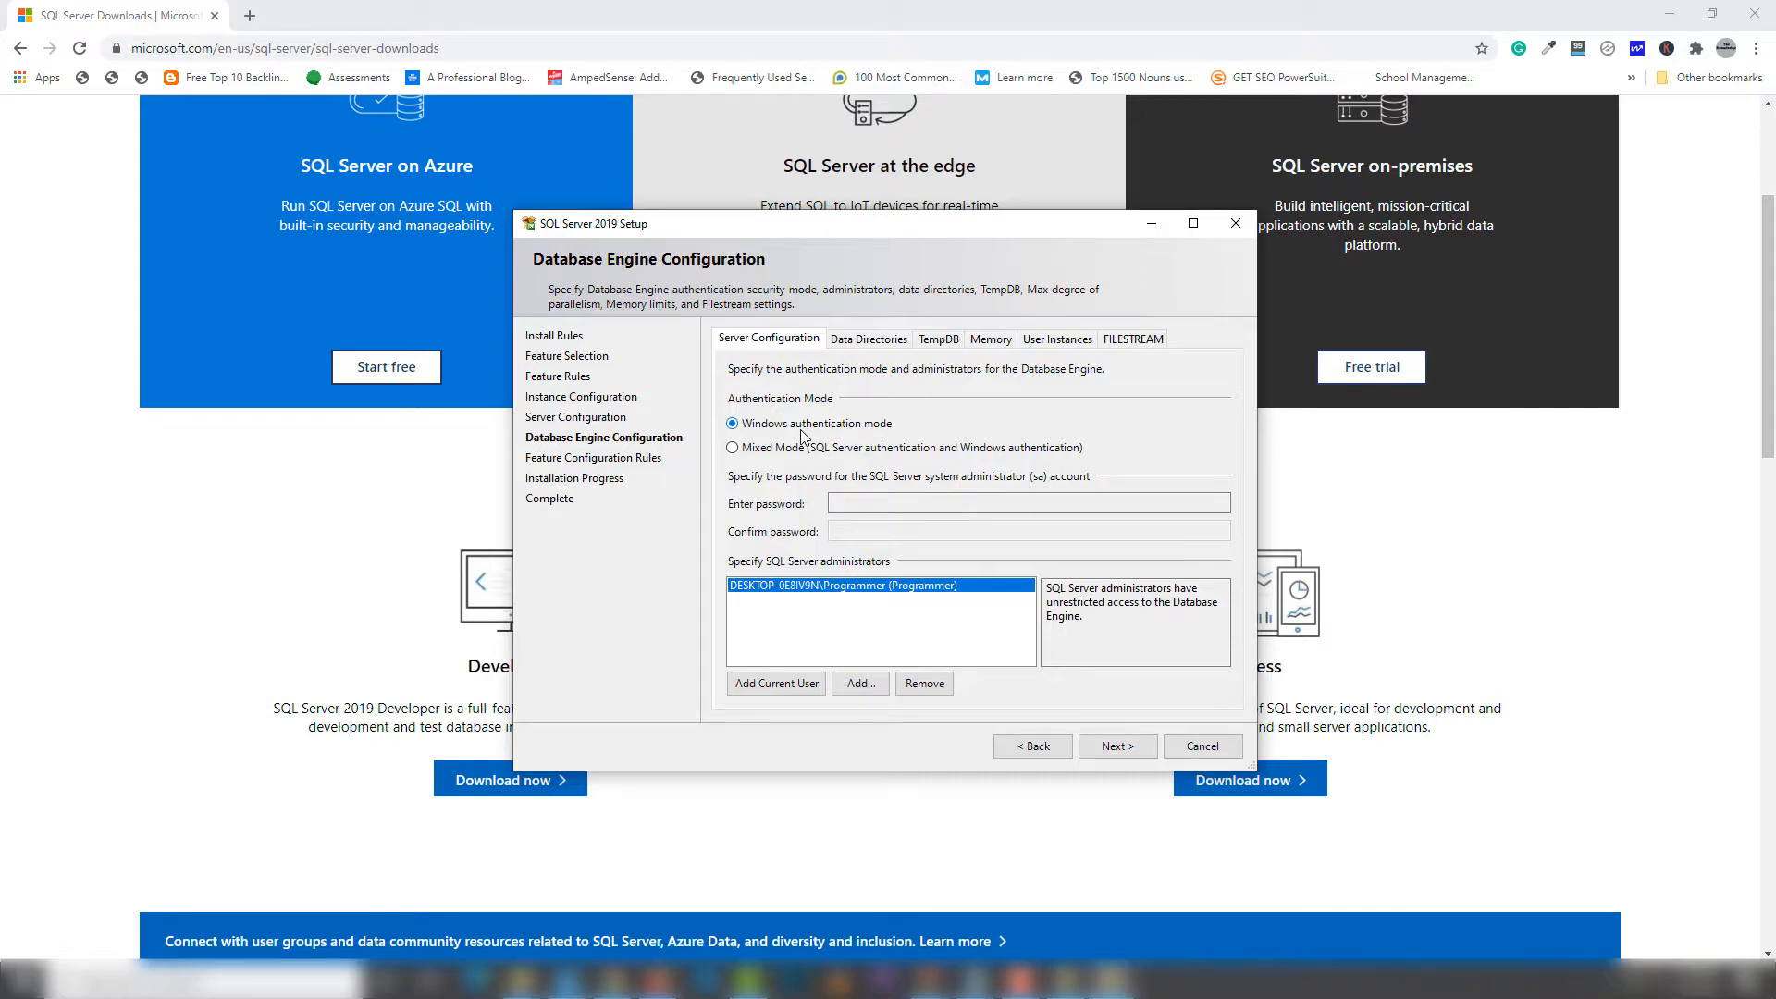
pyautogui.click(1118, 745)
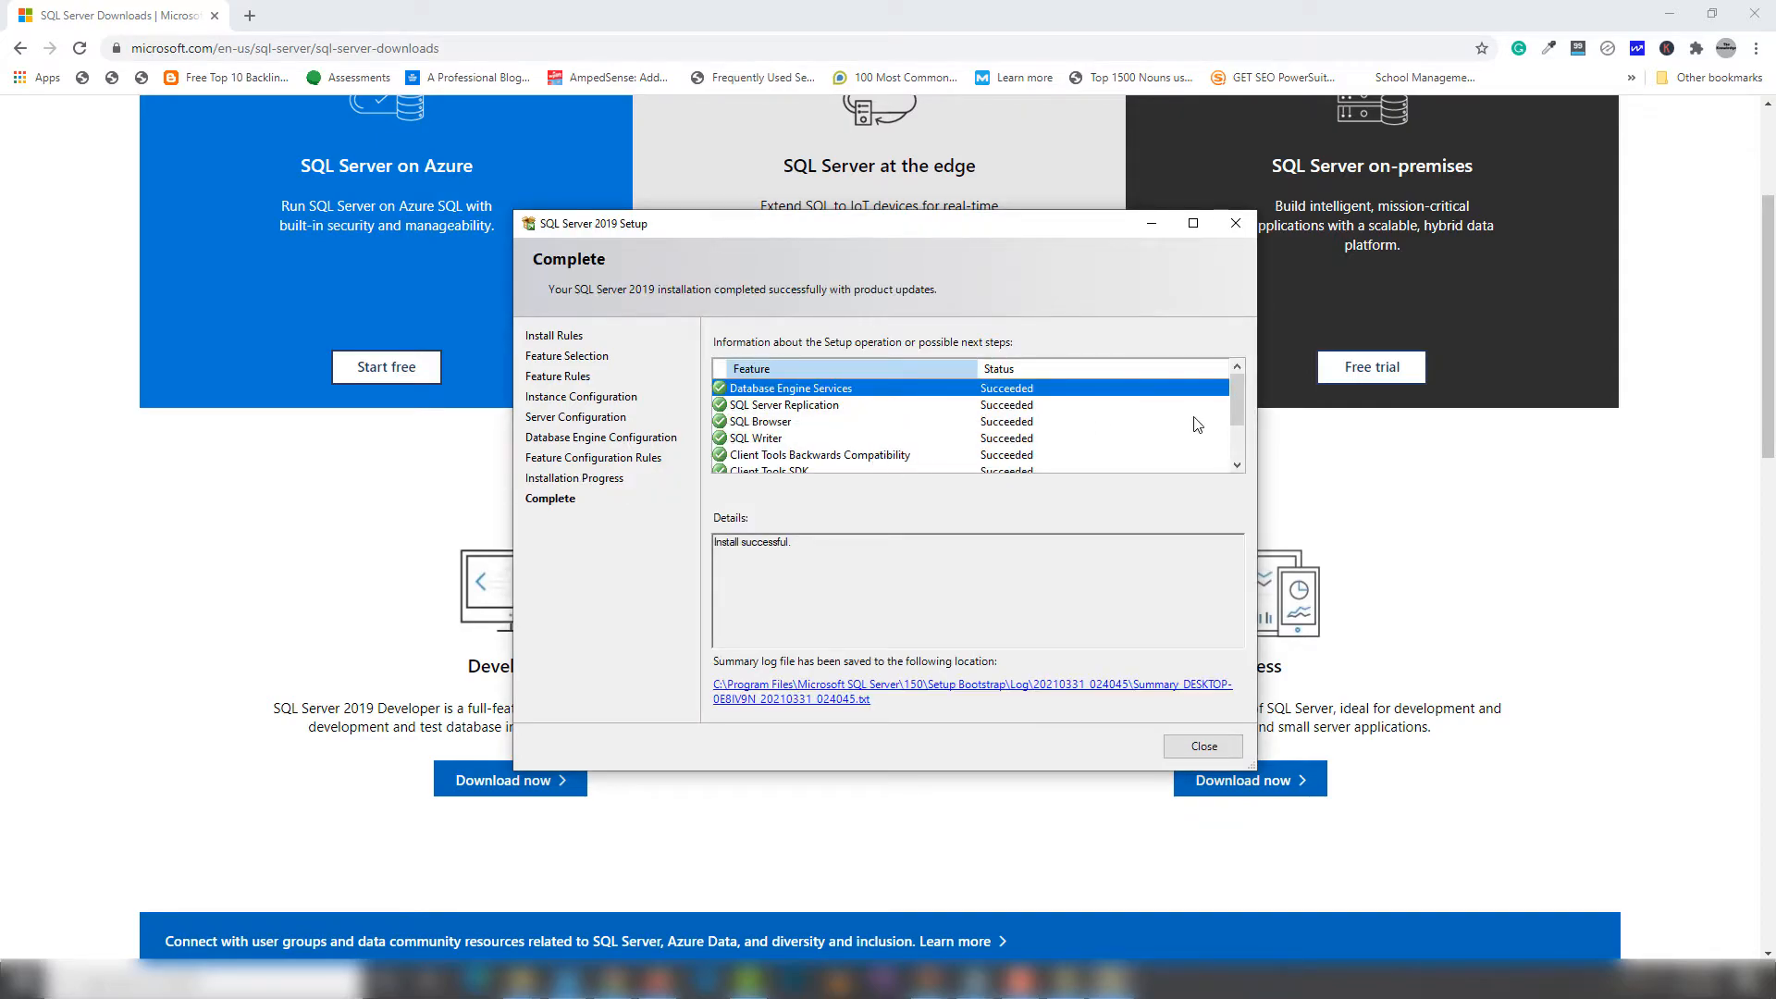
# Review the installed features' status on the Complete page and close SQL Server 2019 Setup
pyautogui.moveTo(1234, 402)
pyautogui.mouseDown()
pyautogui.moveTo(1228, 427)
pyautogui.moveTo(1226, 393)
pyautogui.mouseUp()
pyautogui.click(1219, 389)
pyautogui.click(1196, 746)
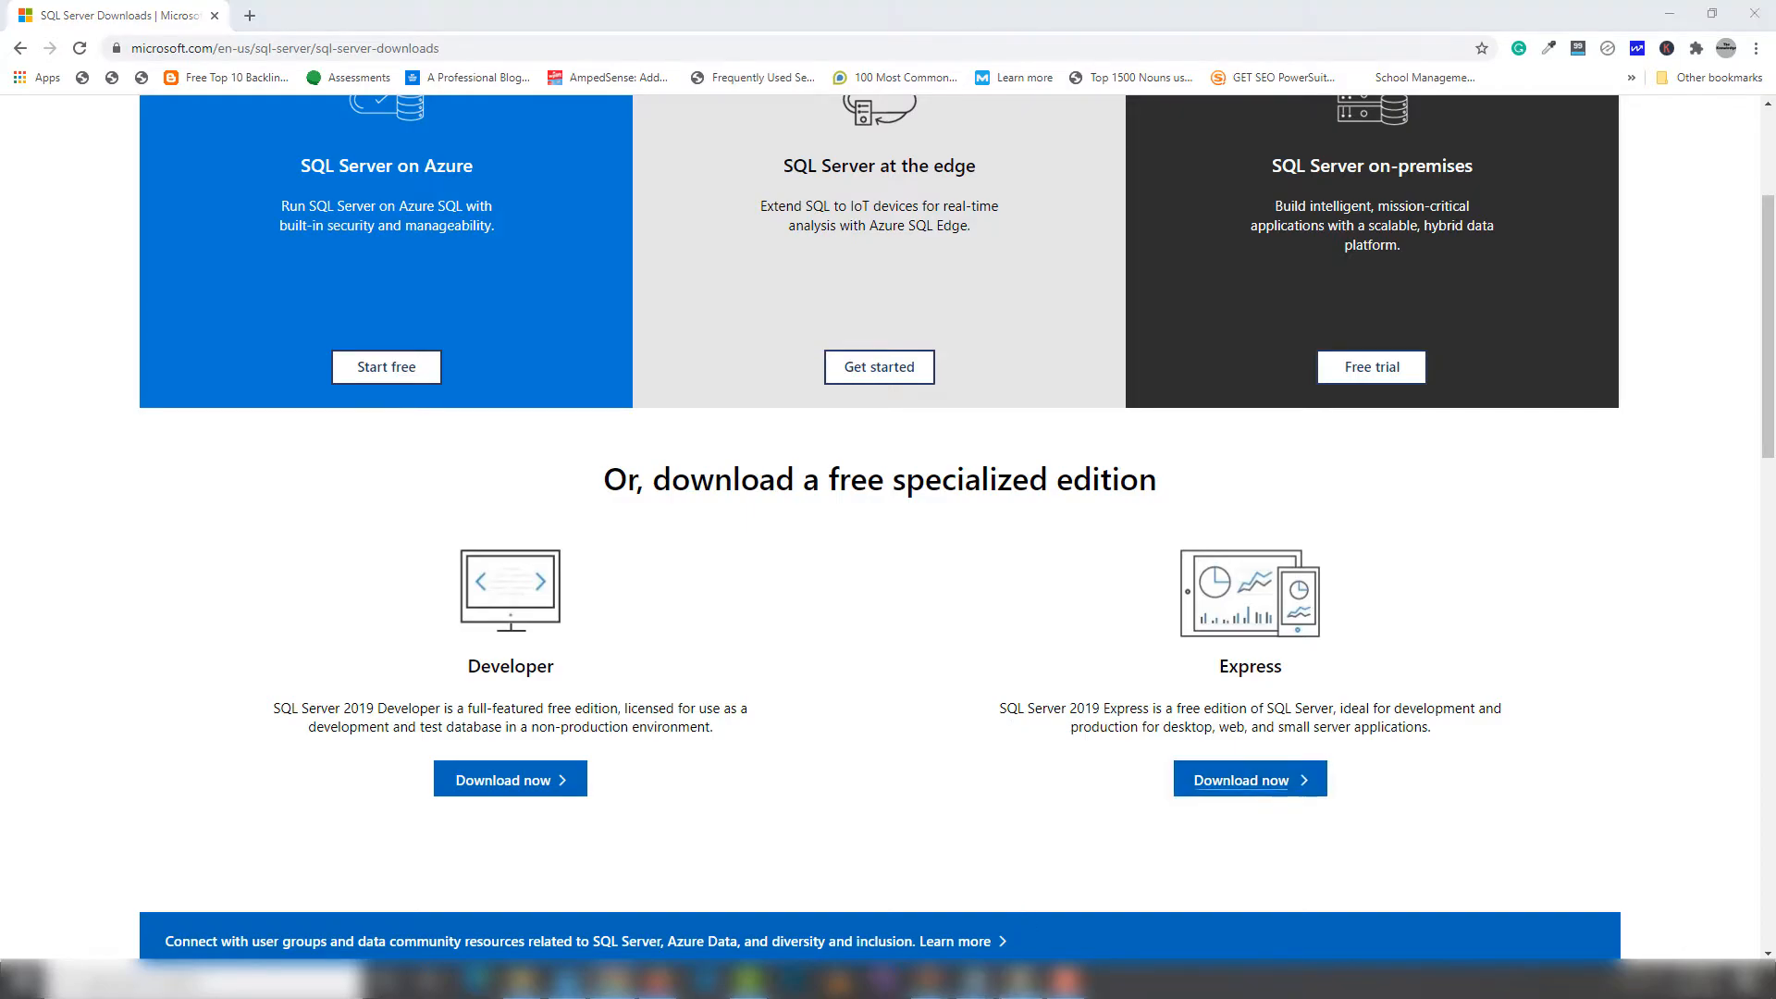
# Open the SQL Server Management Tools download page from the Installation Center, then download the SSMS 18.8 installer and keep the file
pyautogui.moveTo(731, 163); pyautogui.dragTo(793, 204)
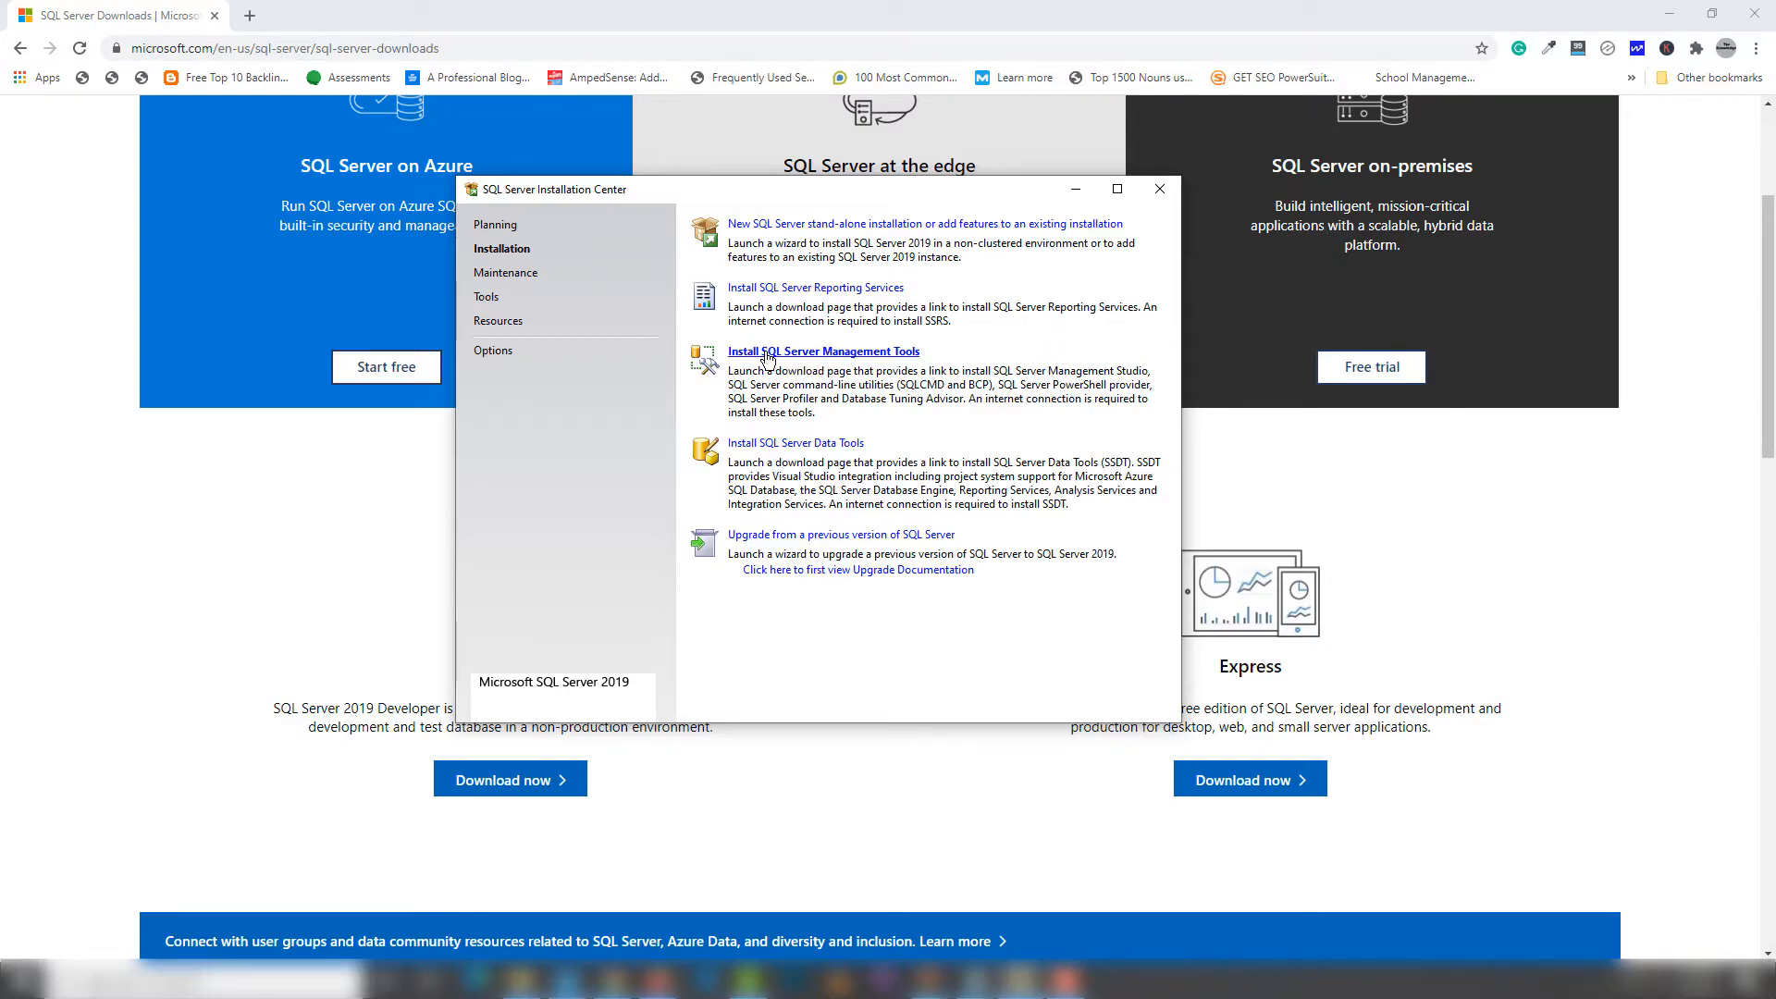
pyautogui.click(814, 352)
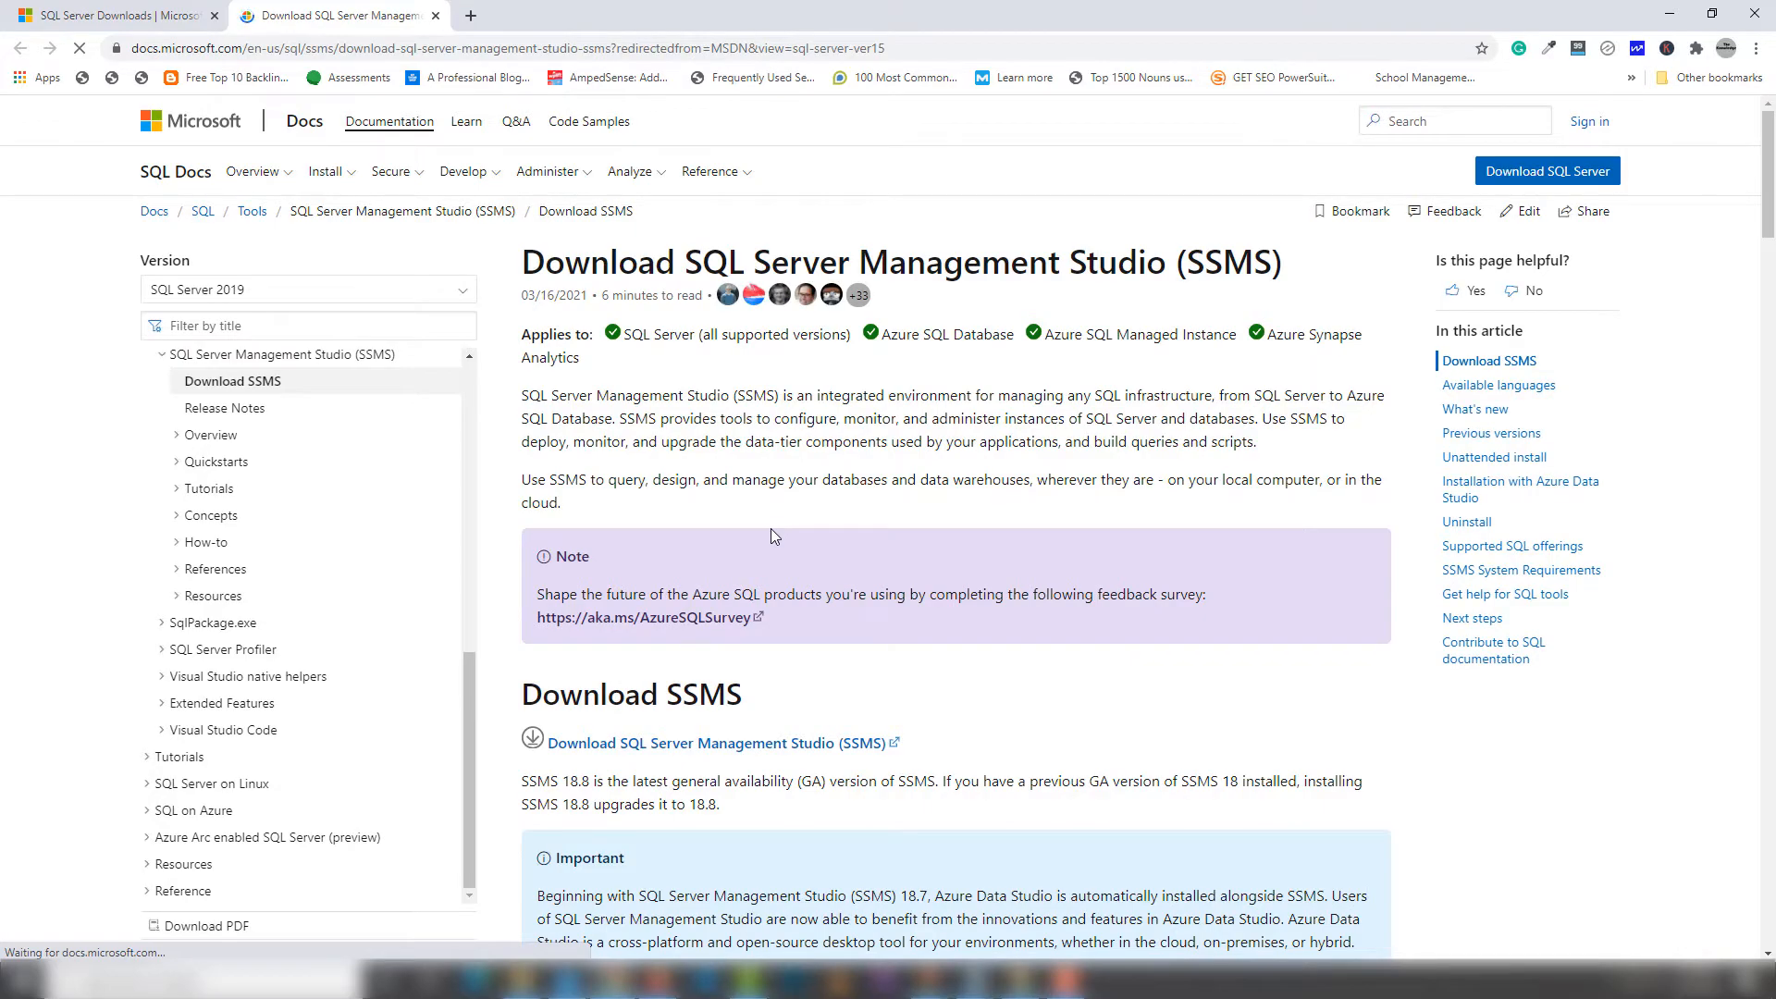
pyautogui.click(721, 751)
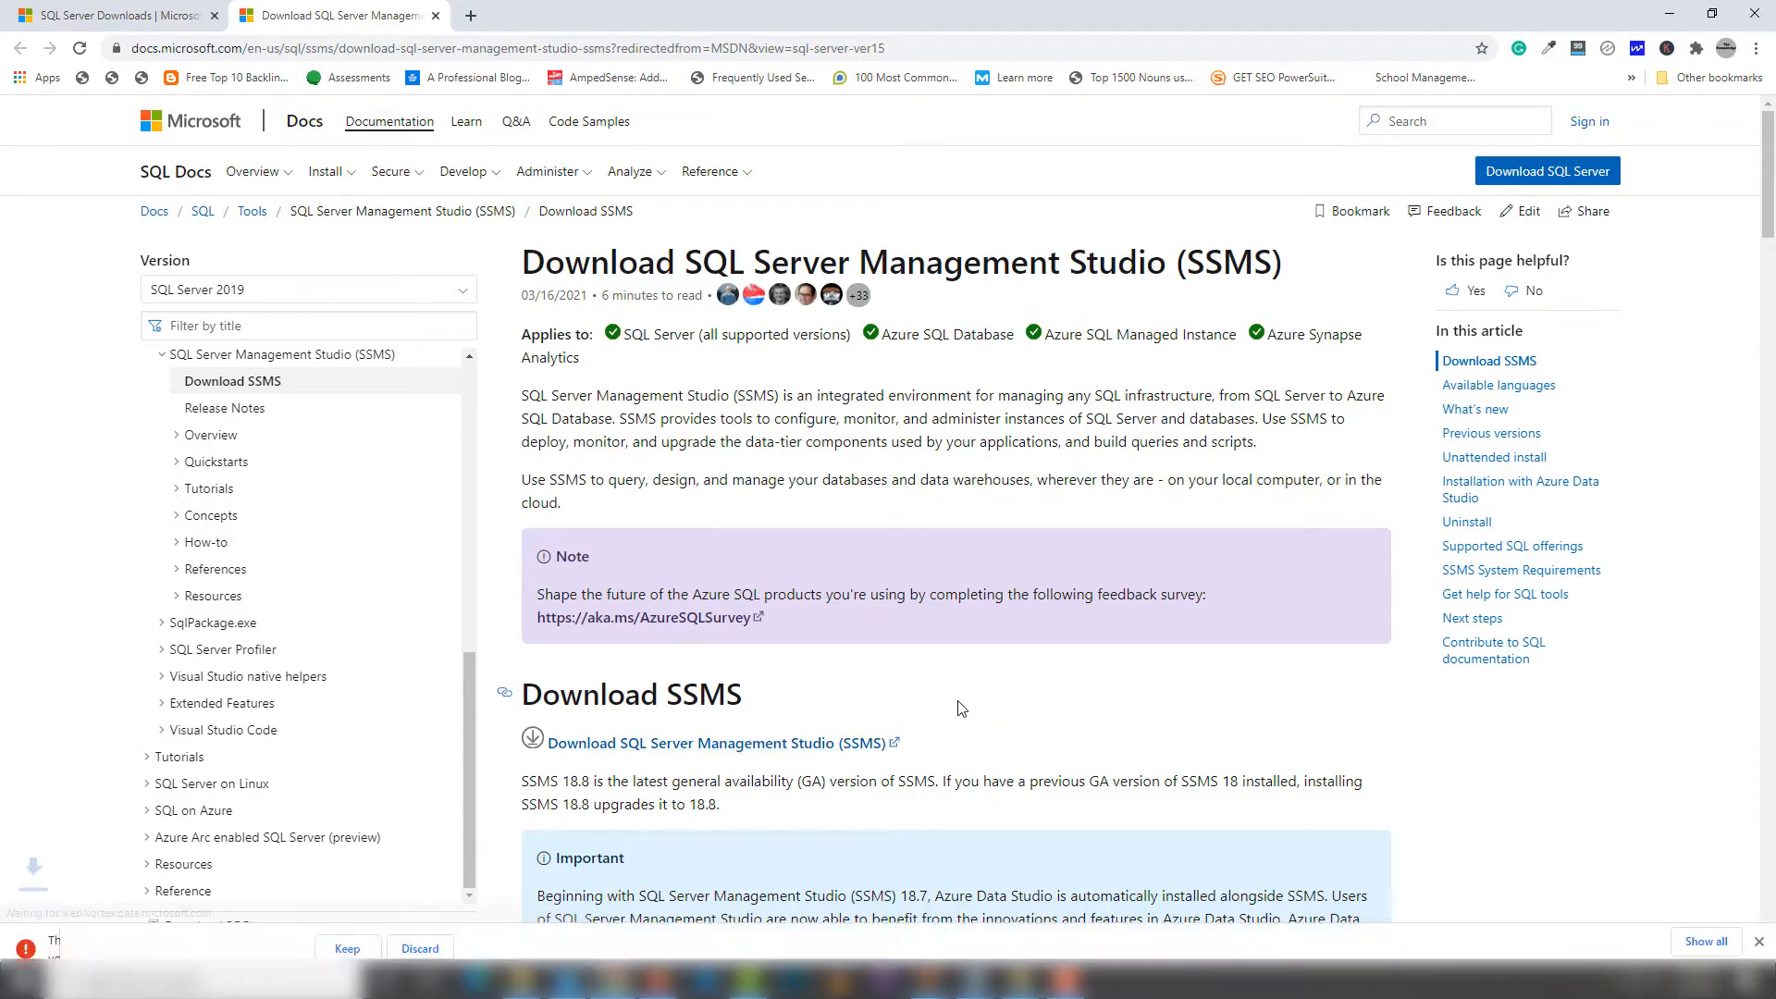
pyautogui.click(348, 936)
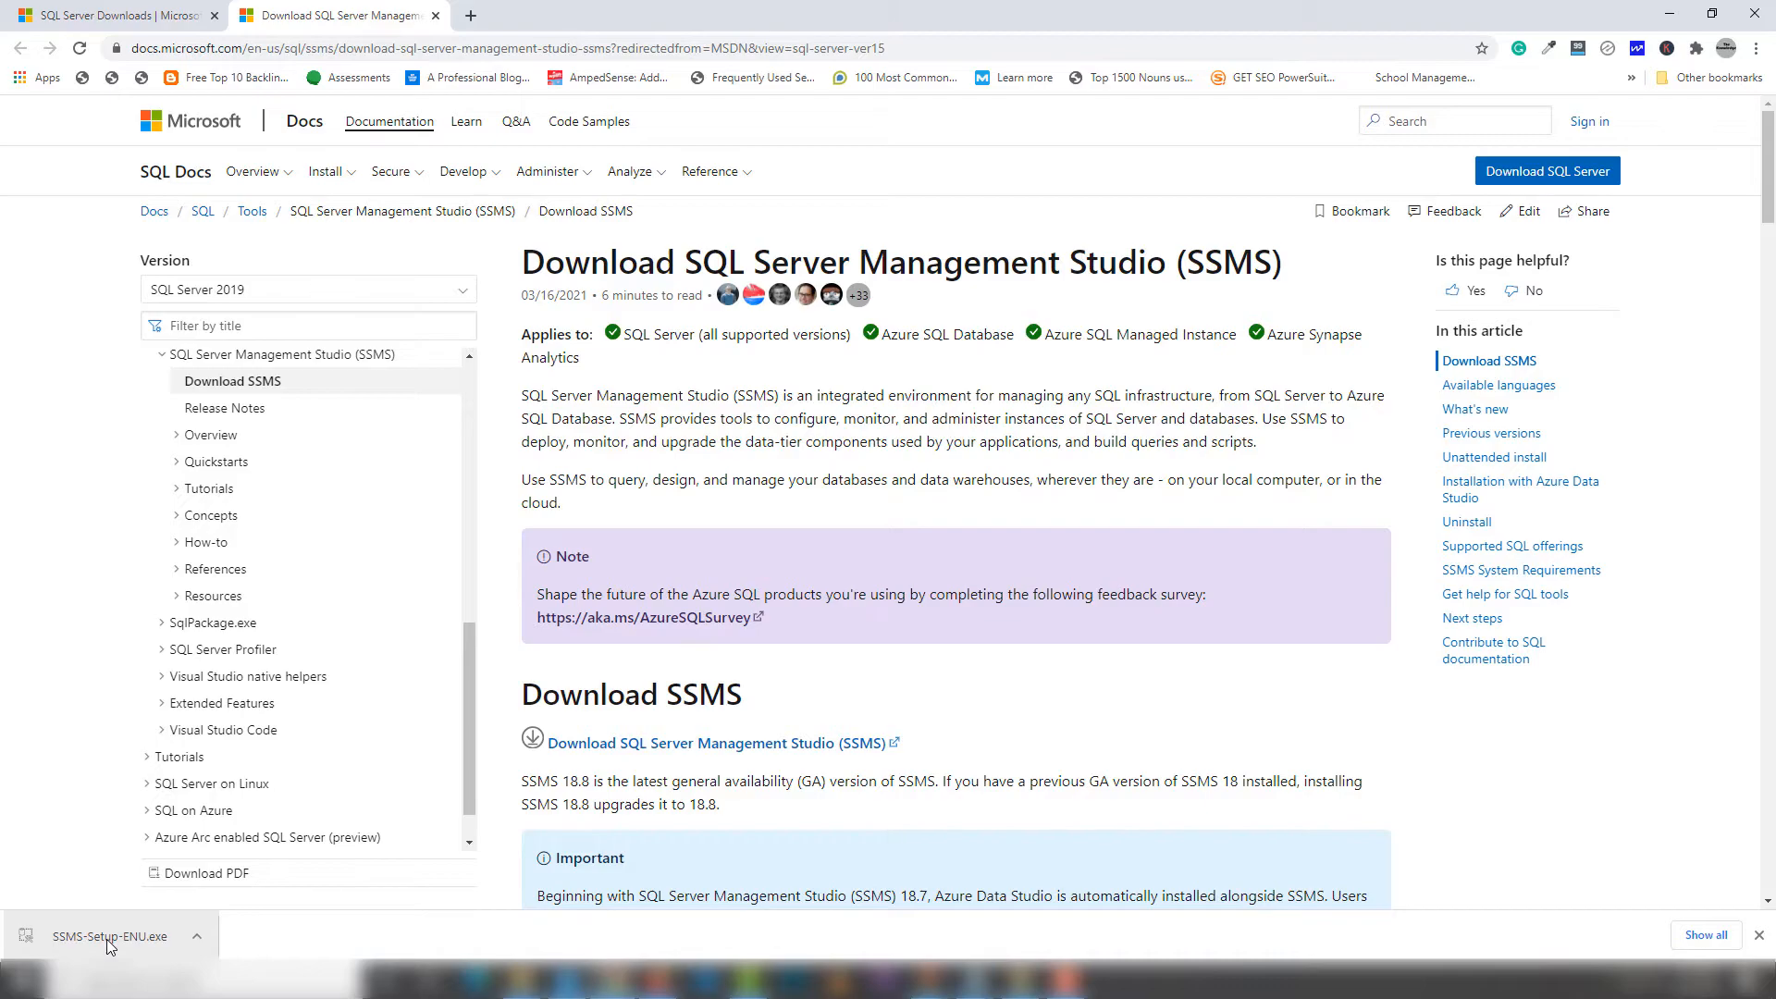
# Run SSMS-Setup-ENU.exe, install Management Studio 18 in the default location, and close the installer without restarting the computer
pyautogui.click(108, 940)
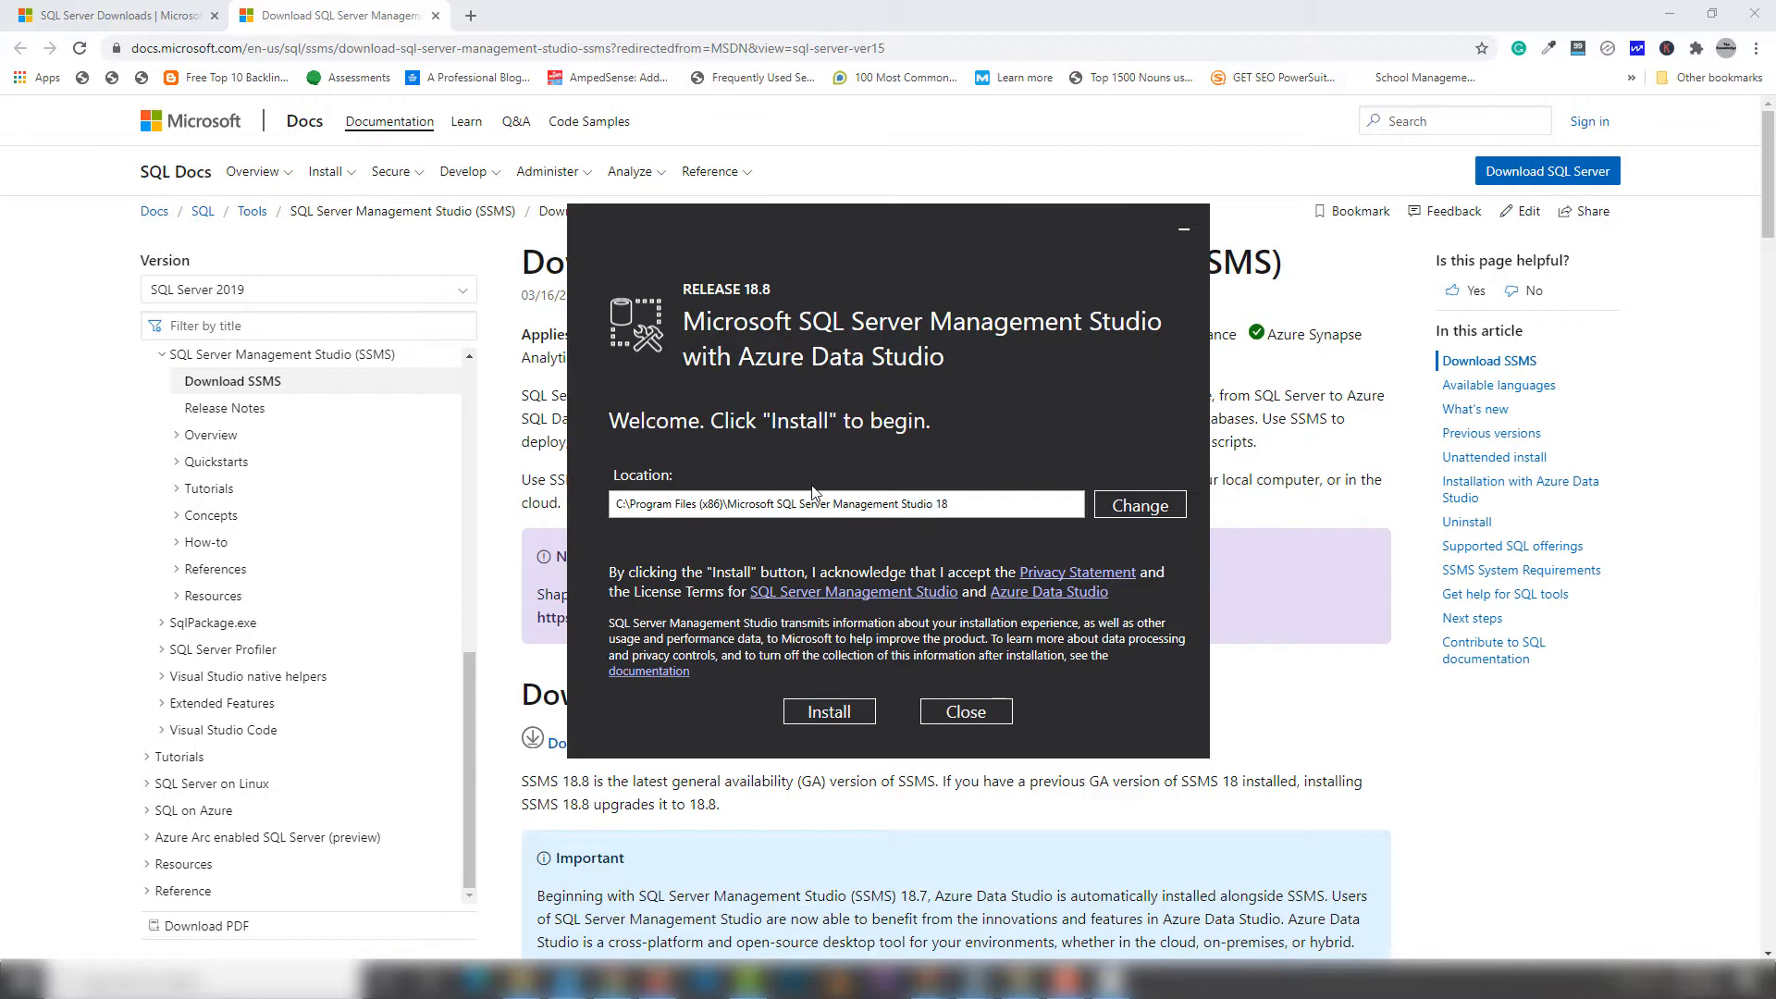
pyautogui.click(842, 710)
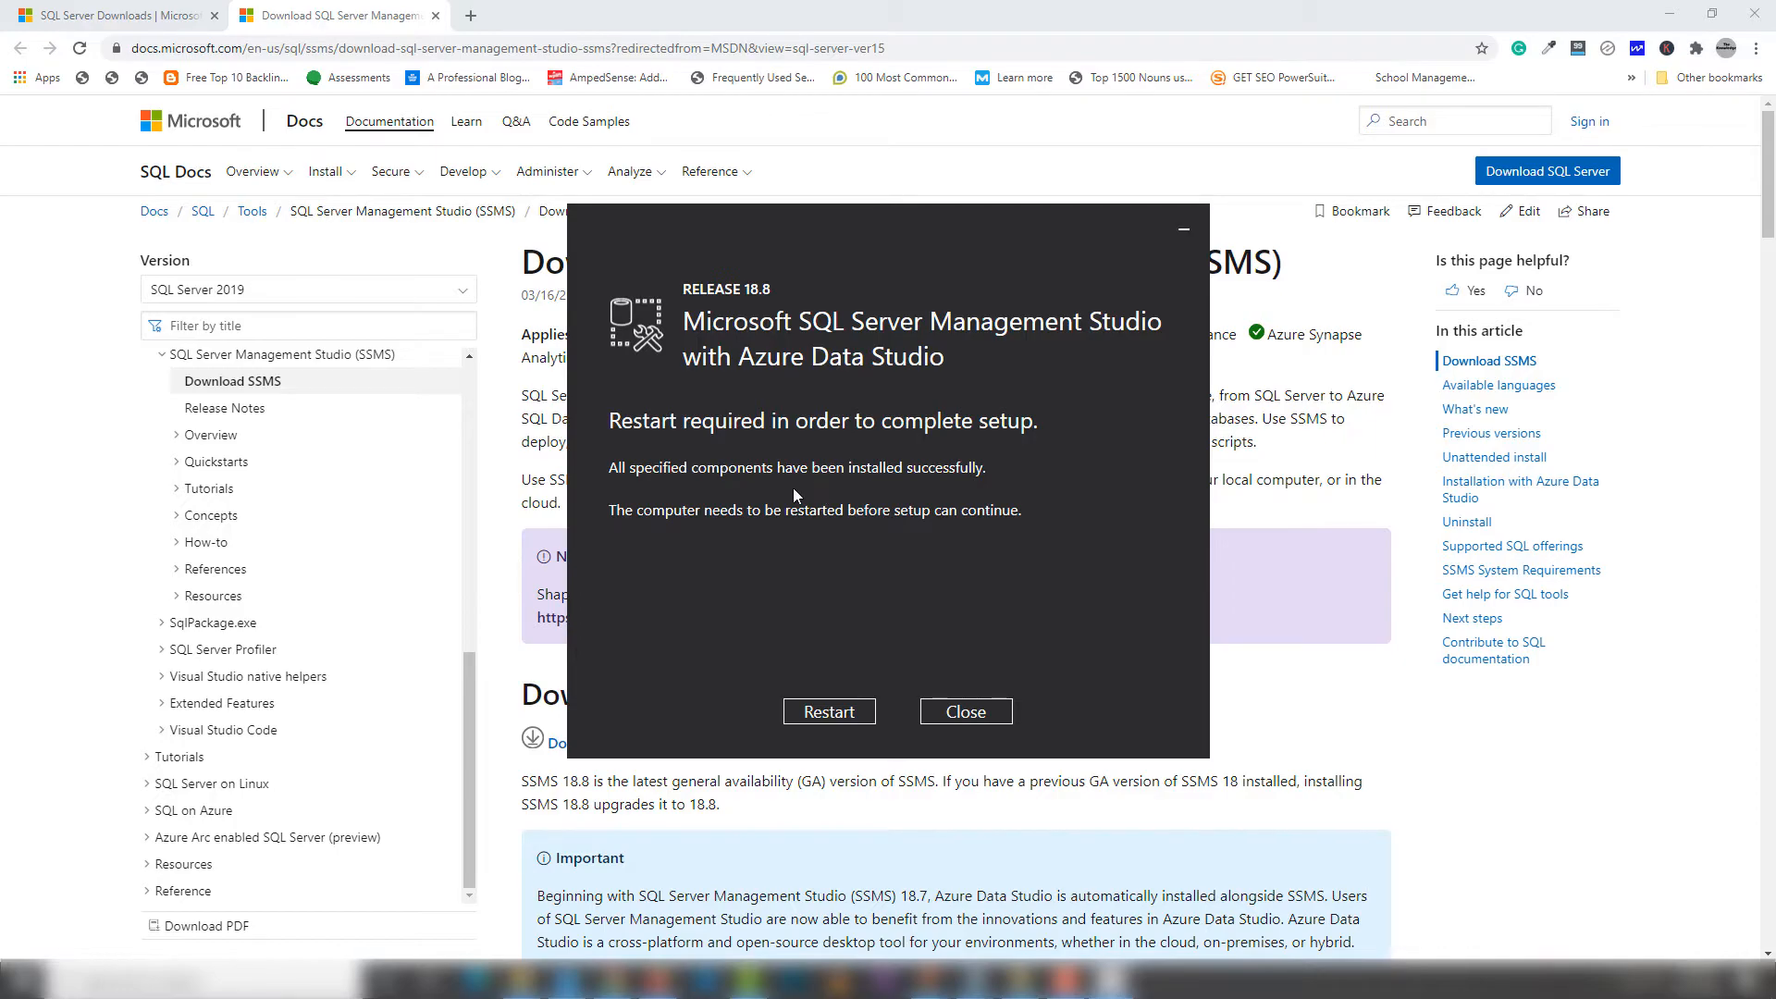
pyautogui.click(969, 711)
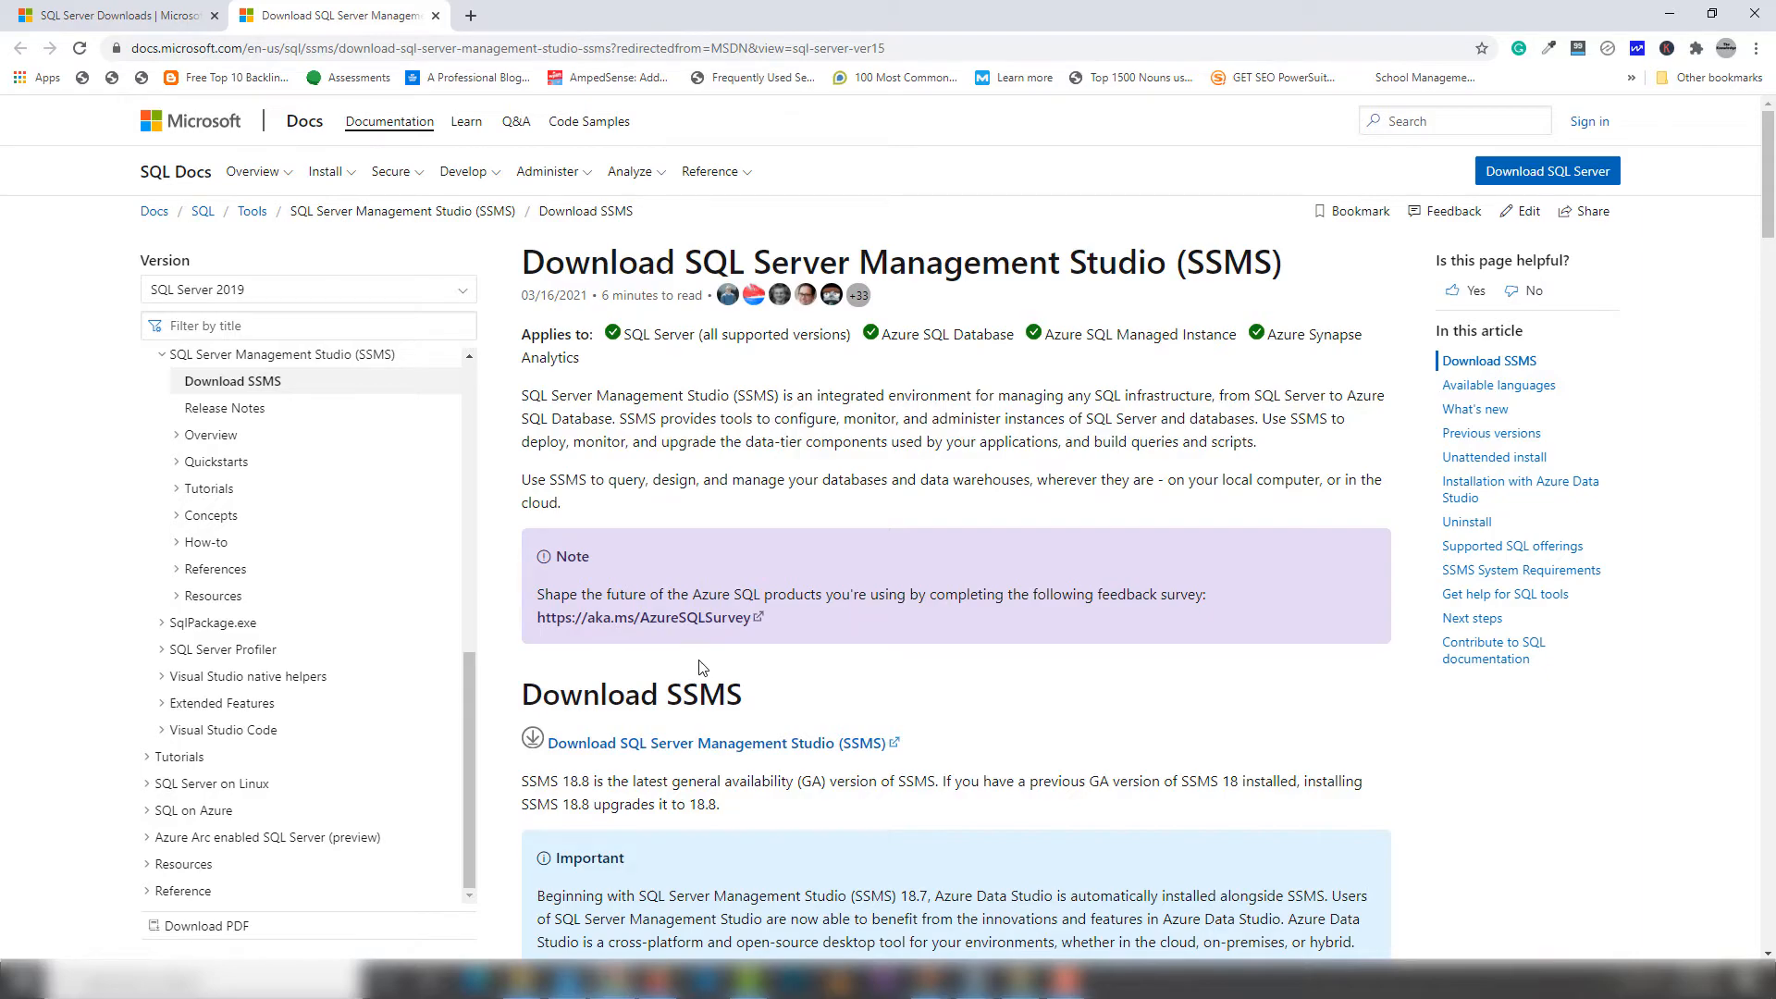
# Search Windows for "sql server management Studio" and launch Microsoft SQL Server Management Studio 18
pyautogui.click(277, 979)
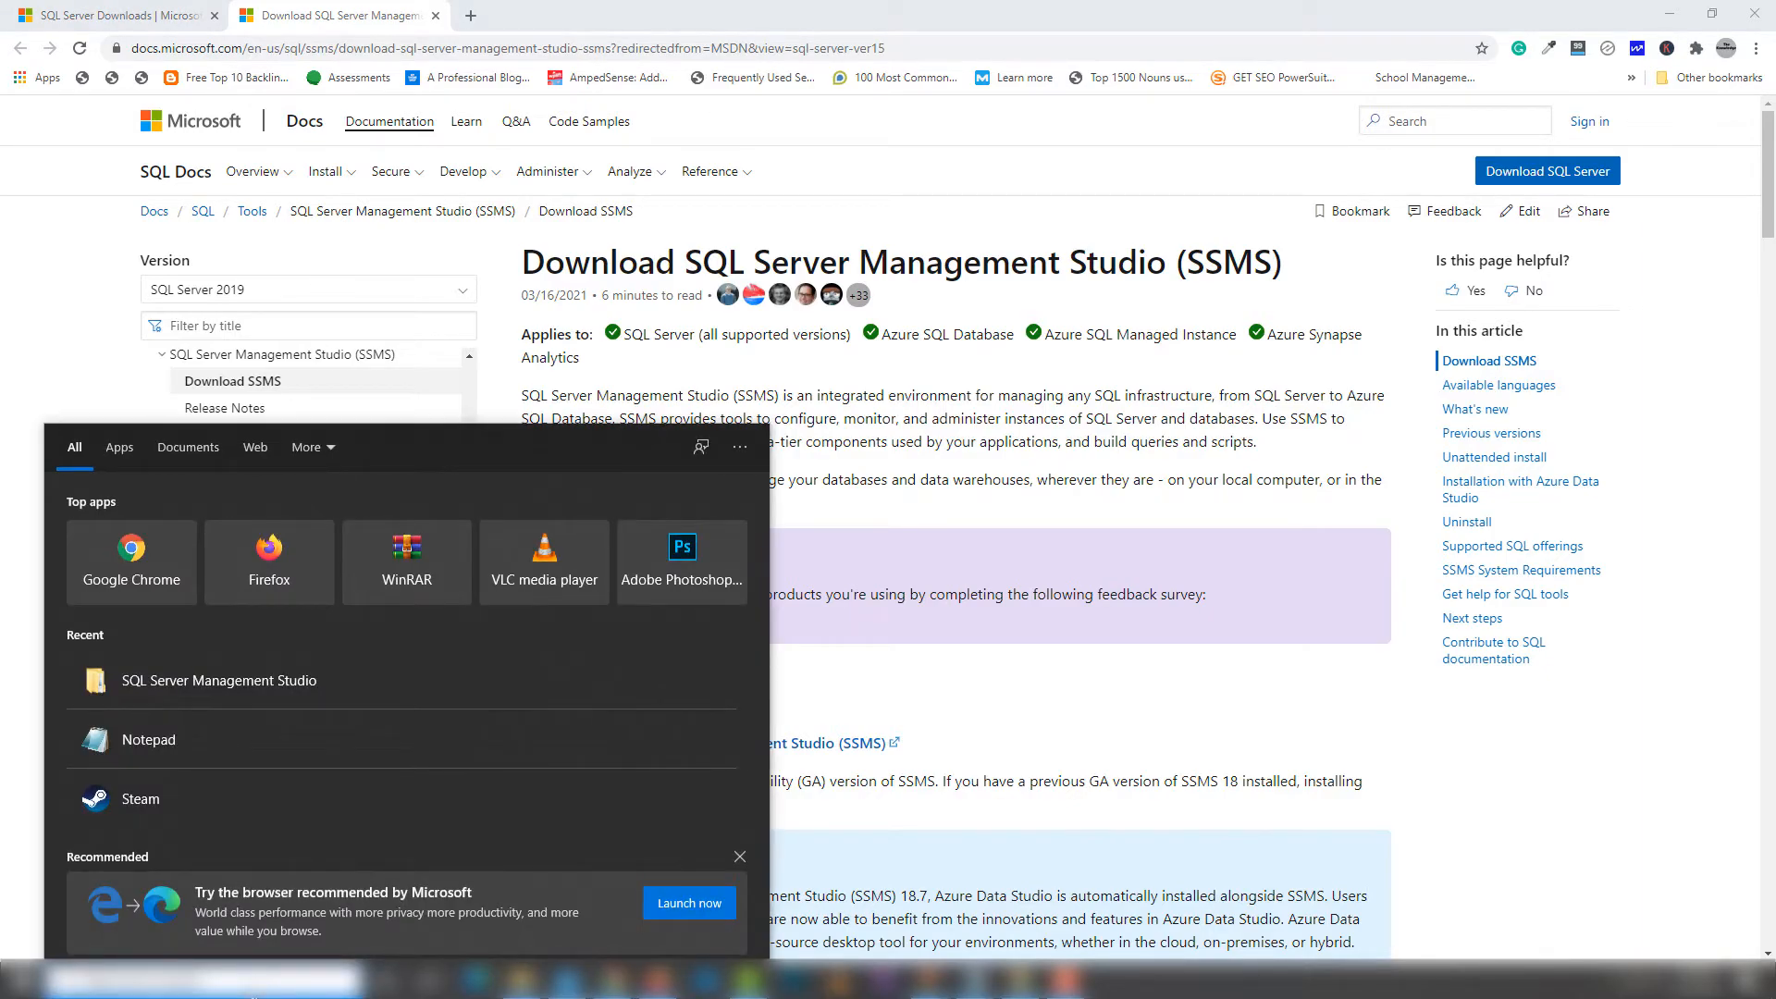
pyautogui.write('sql')
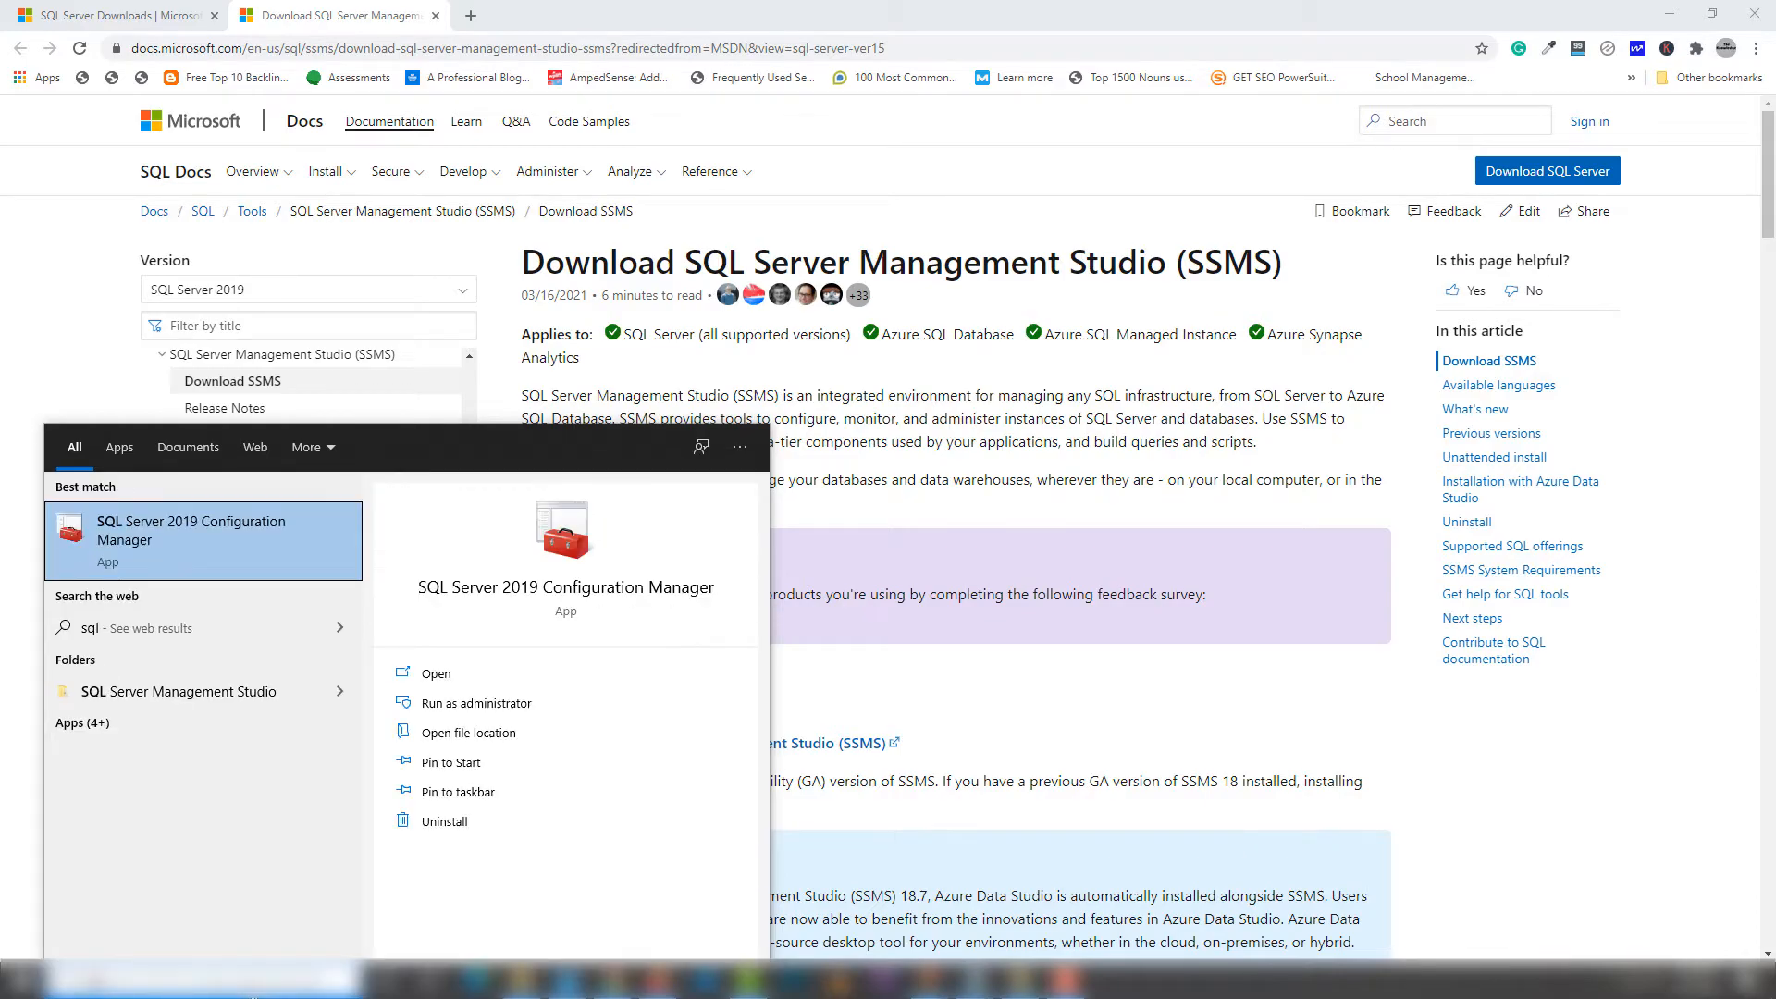
pyautogui.write(' server mana')
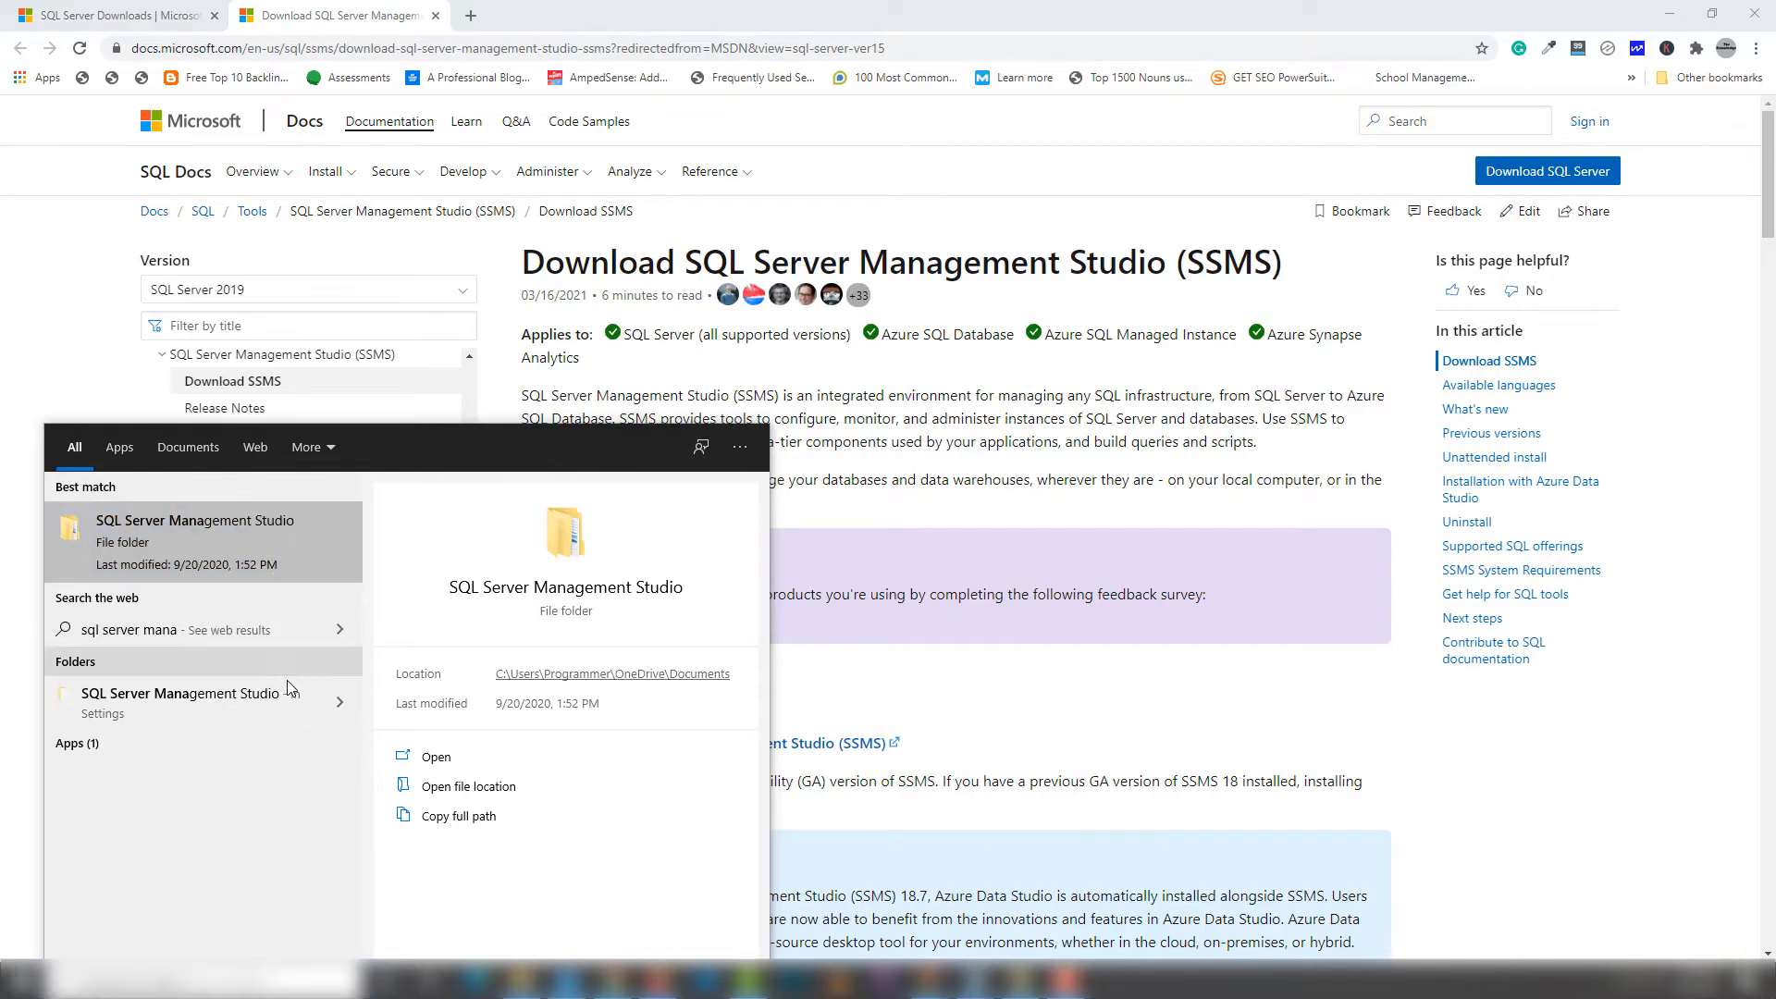
pyautogui.write('gement Studio')
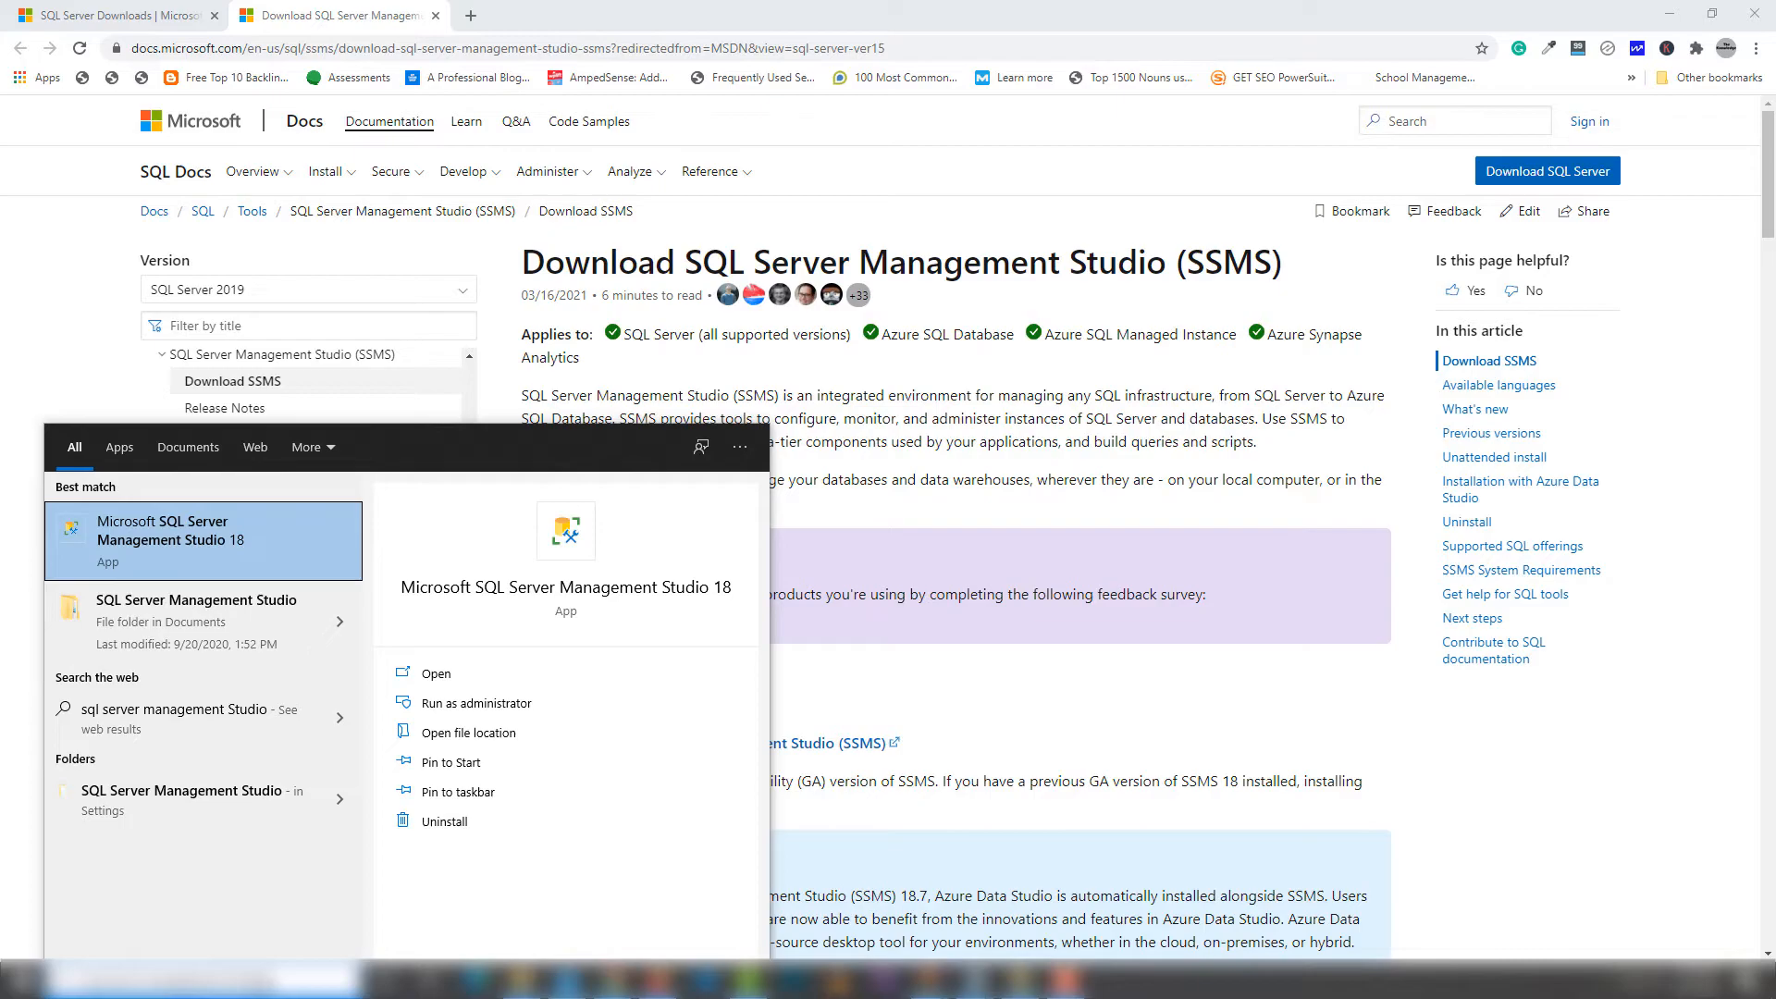
pyautogui.click(220, 536)
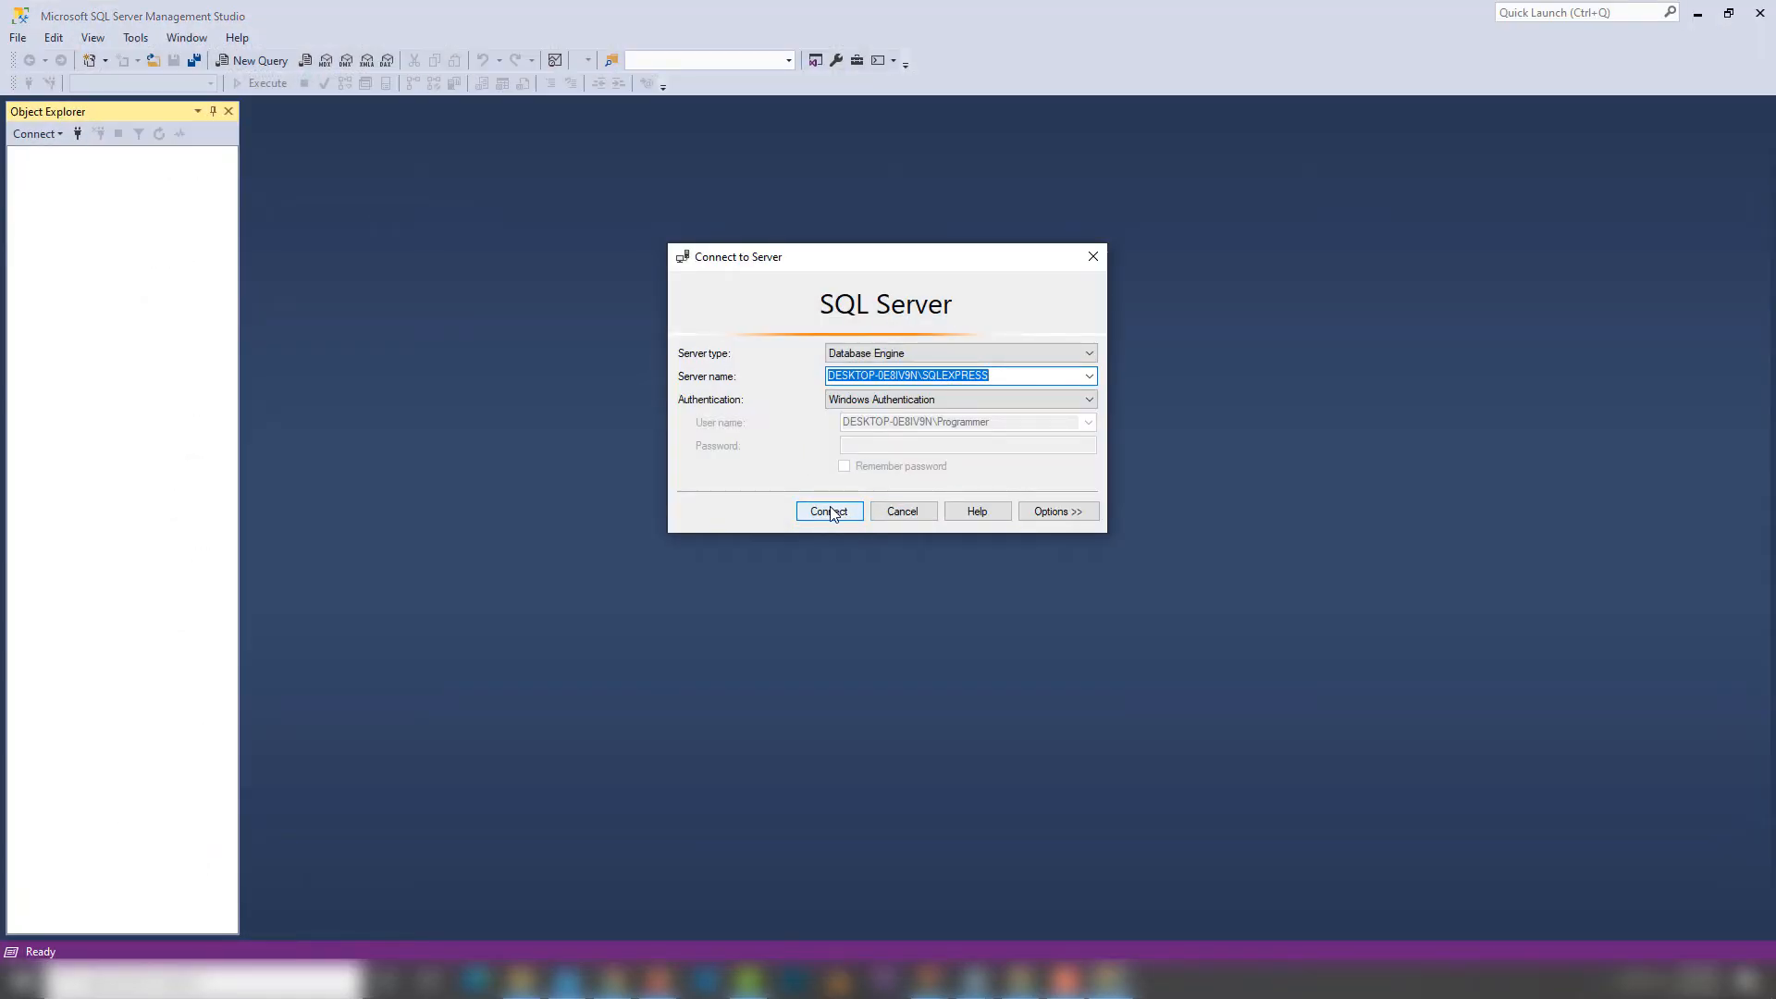
# Keep Database Engine as the server type and connect to the SQLEXPRESS instance with Windows Authentication
pyautogui.click(951, 350)
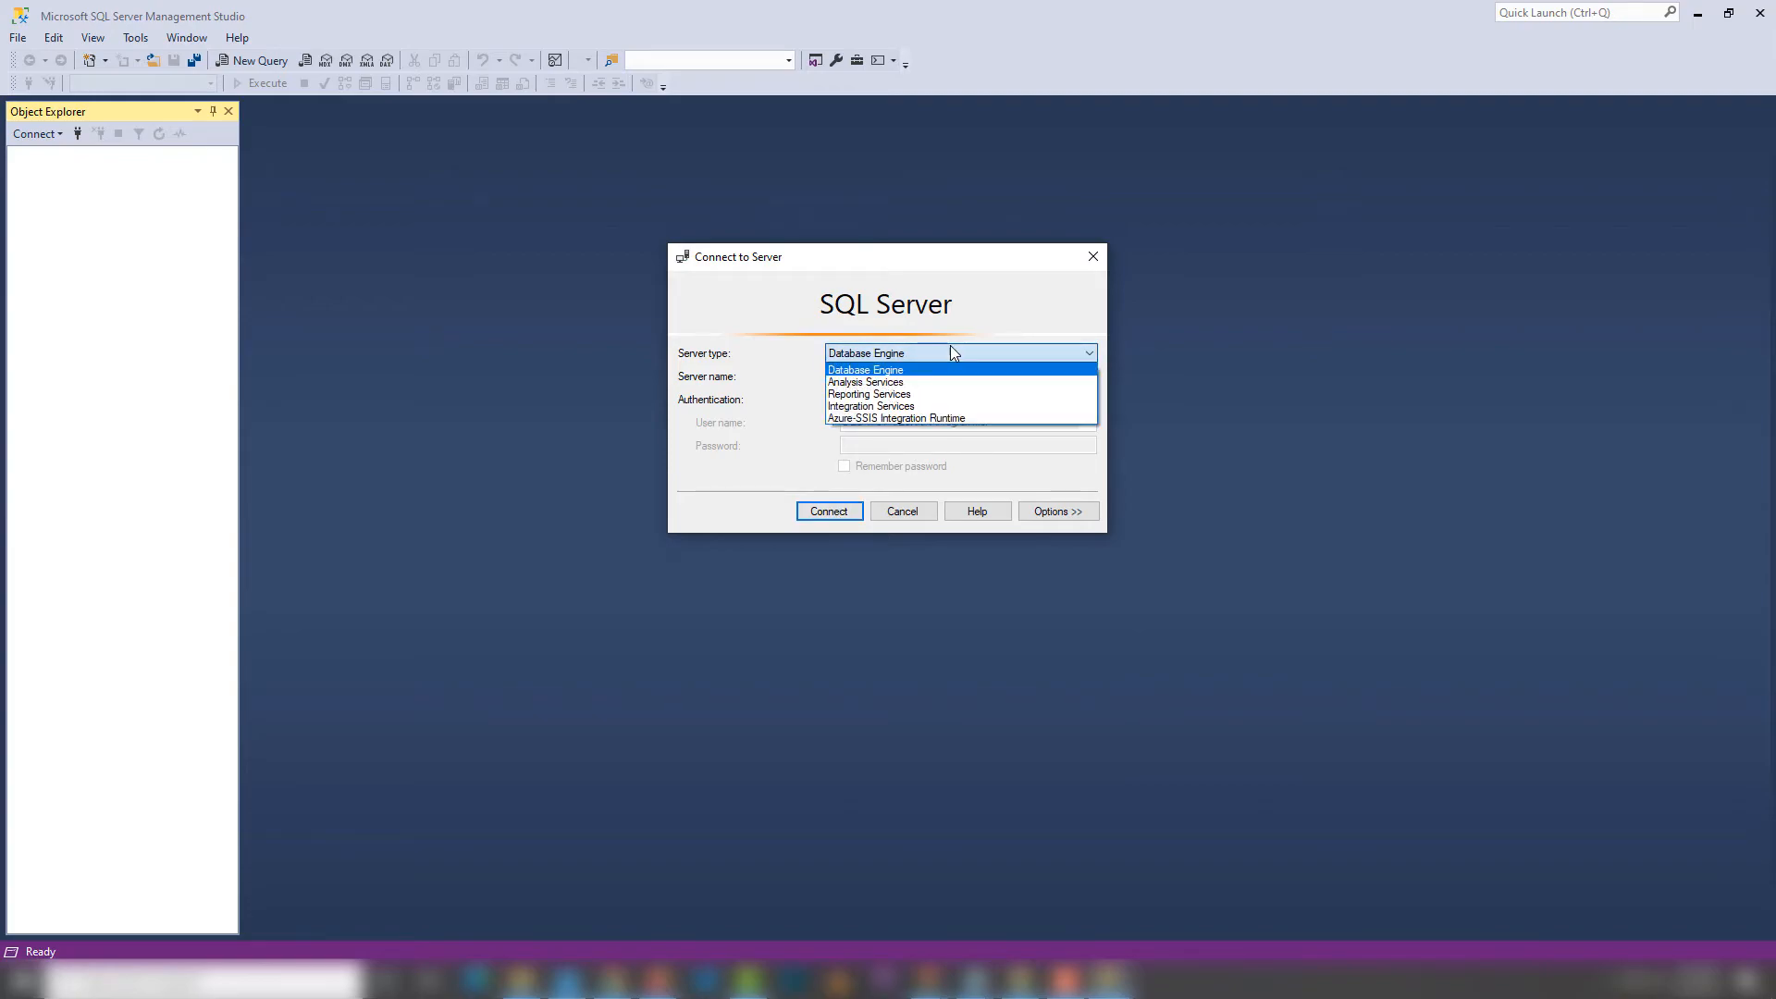
pyautogui.click(950, 350)
pyautogui.click(833, 512)
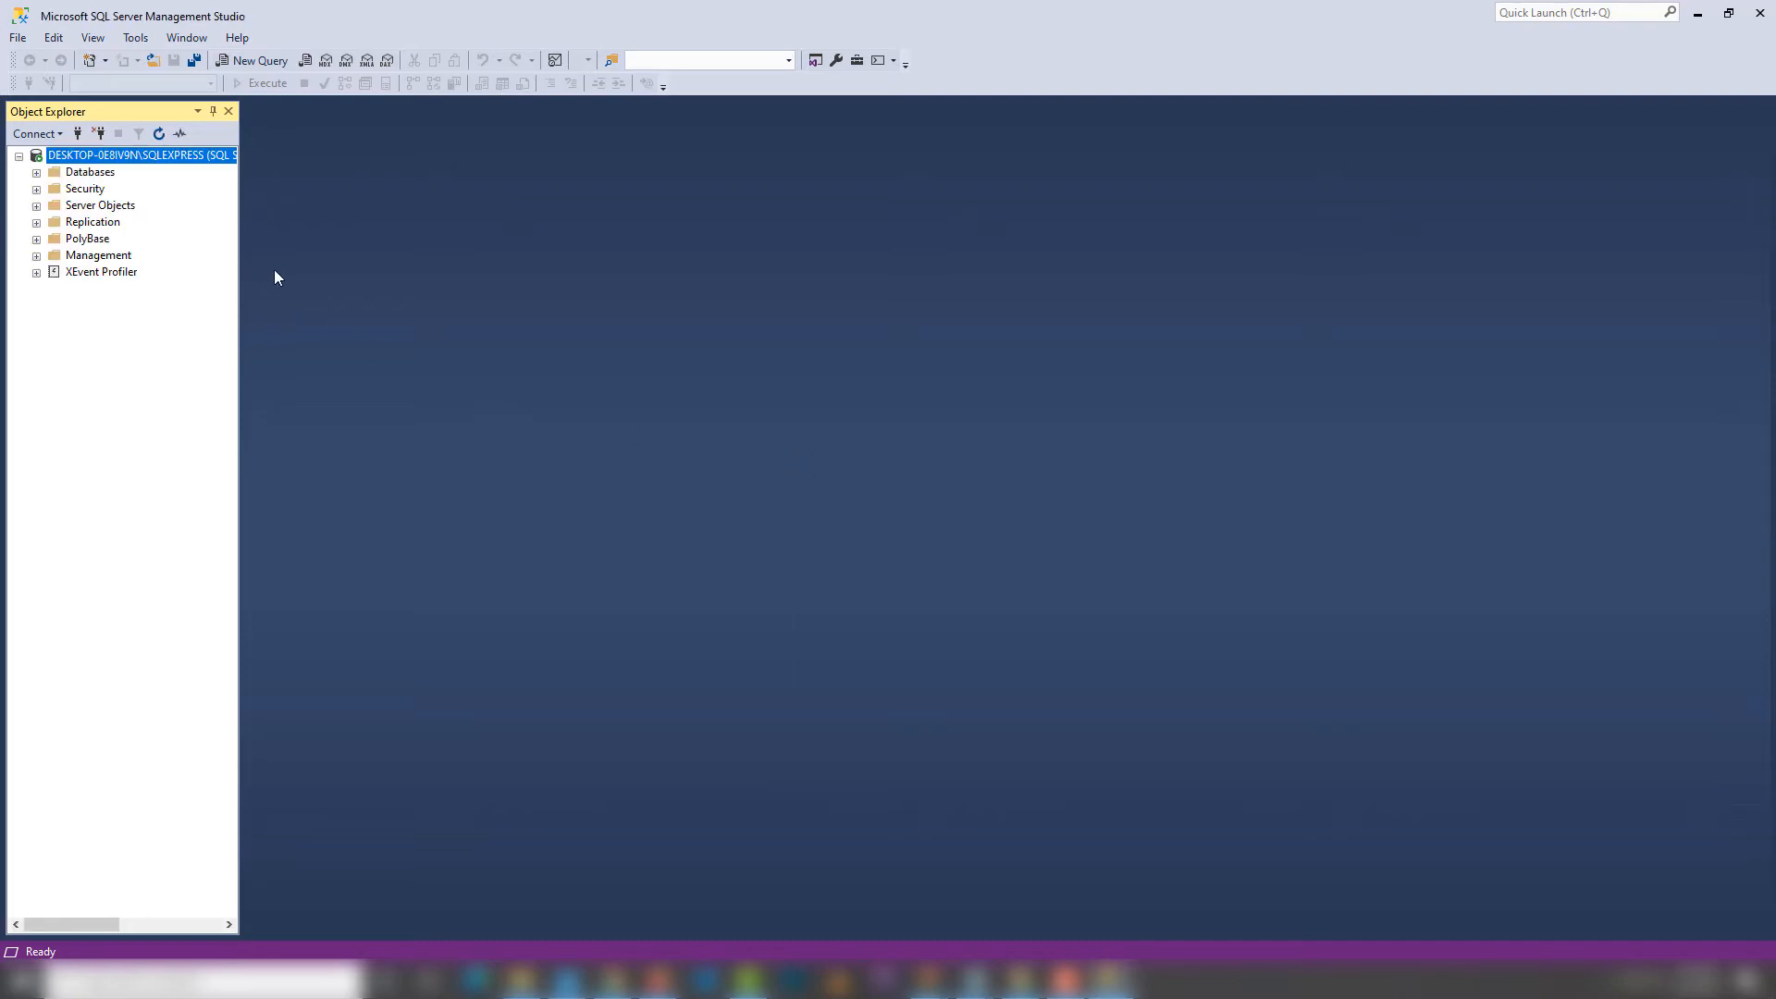
# Open a new query and enlarge the editor text to 195 %
pyautogui.click(255, 64)
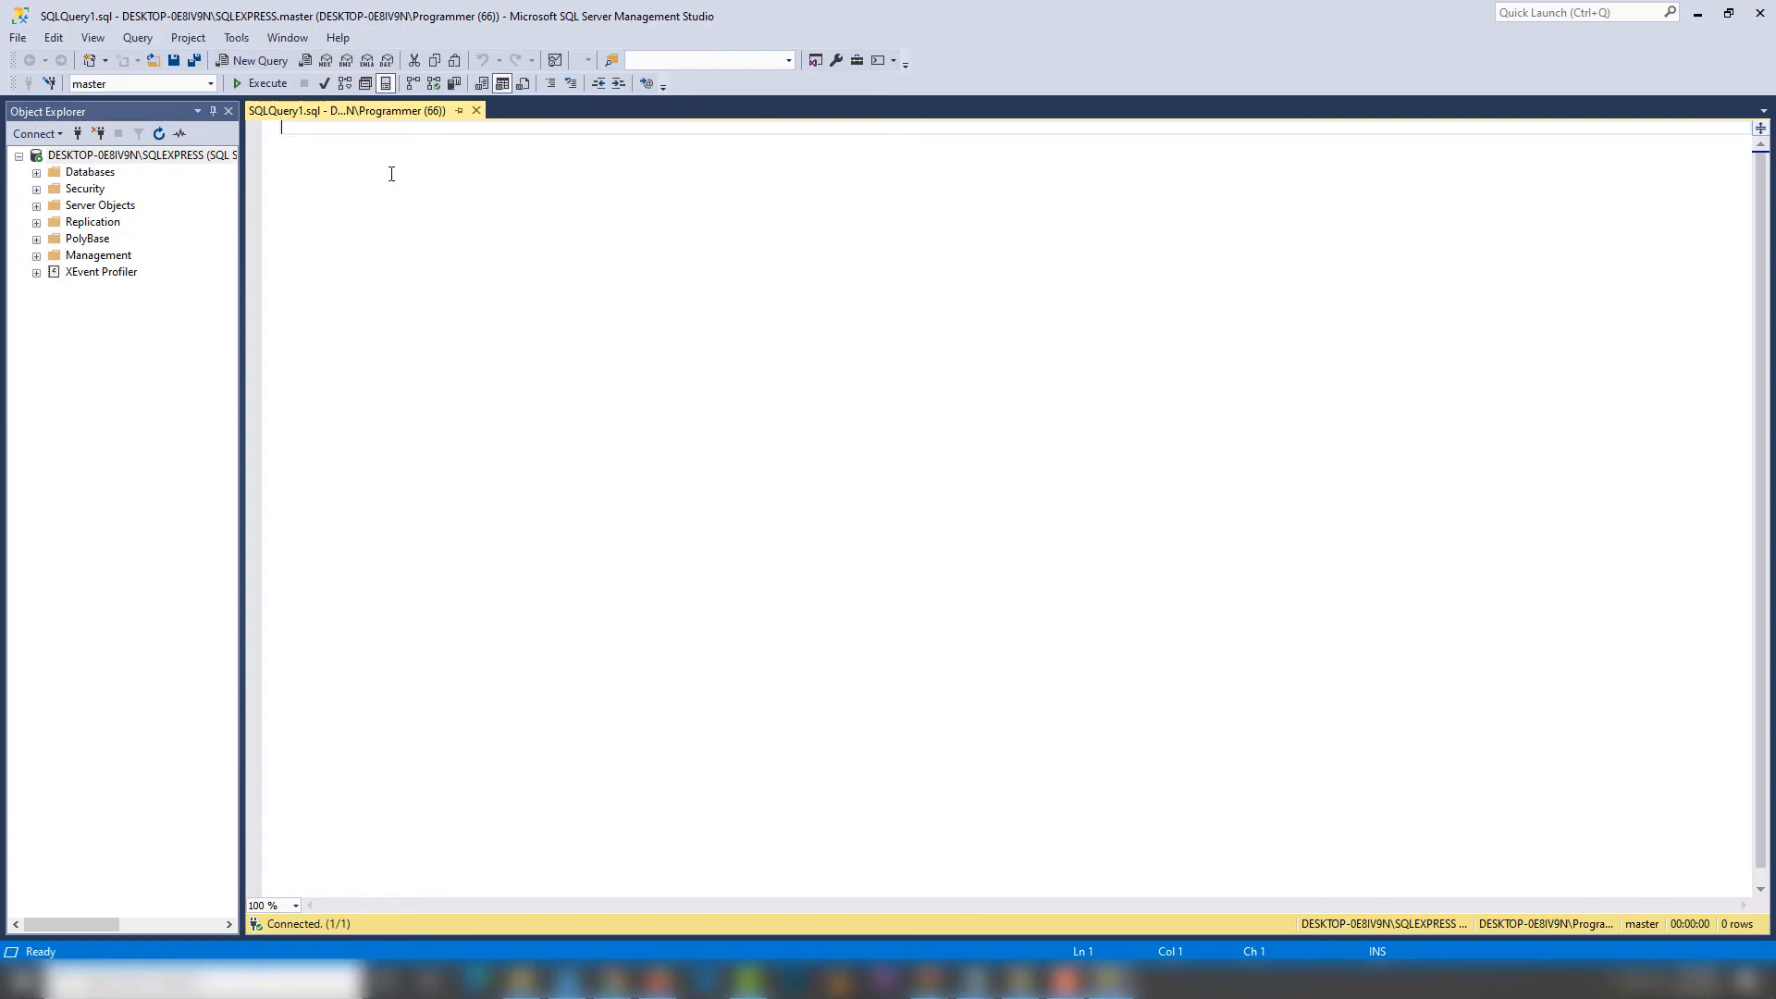
pyautogui.scroll(8, 400, 215)
pyautogui.scroll(-1, 405, 213)
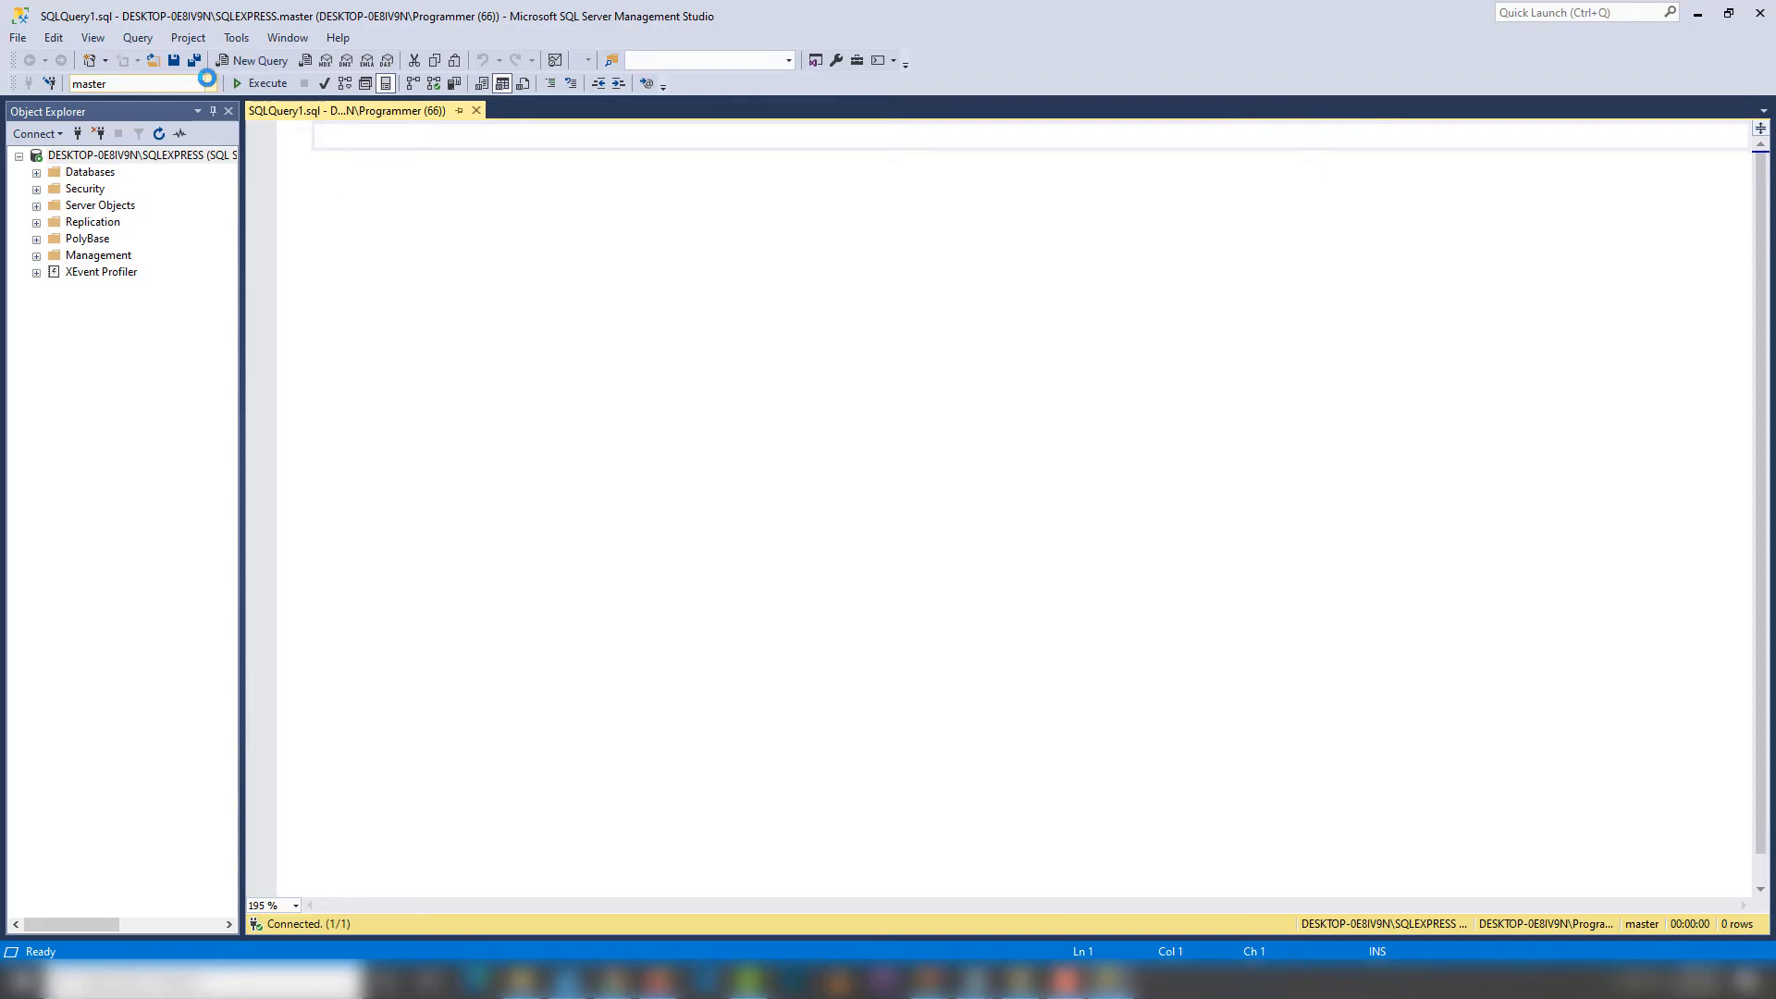
# Write the statement "create database sql_tutorials" in the query and execute it
pyautogui.click(211, 83)
pyautogui.click(385, 146)
pyautogui.click(385, 146)
pyautogui.write('create database')
pyautogui.write('sql_tutorials')
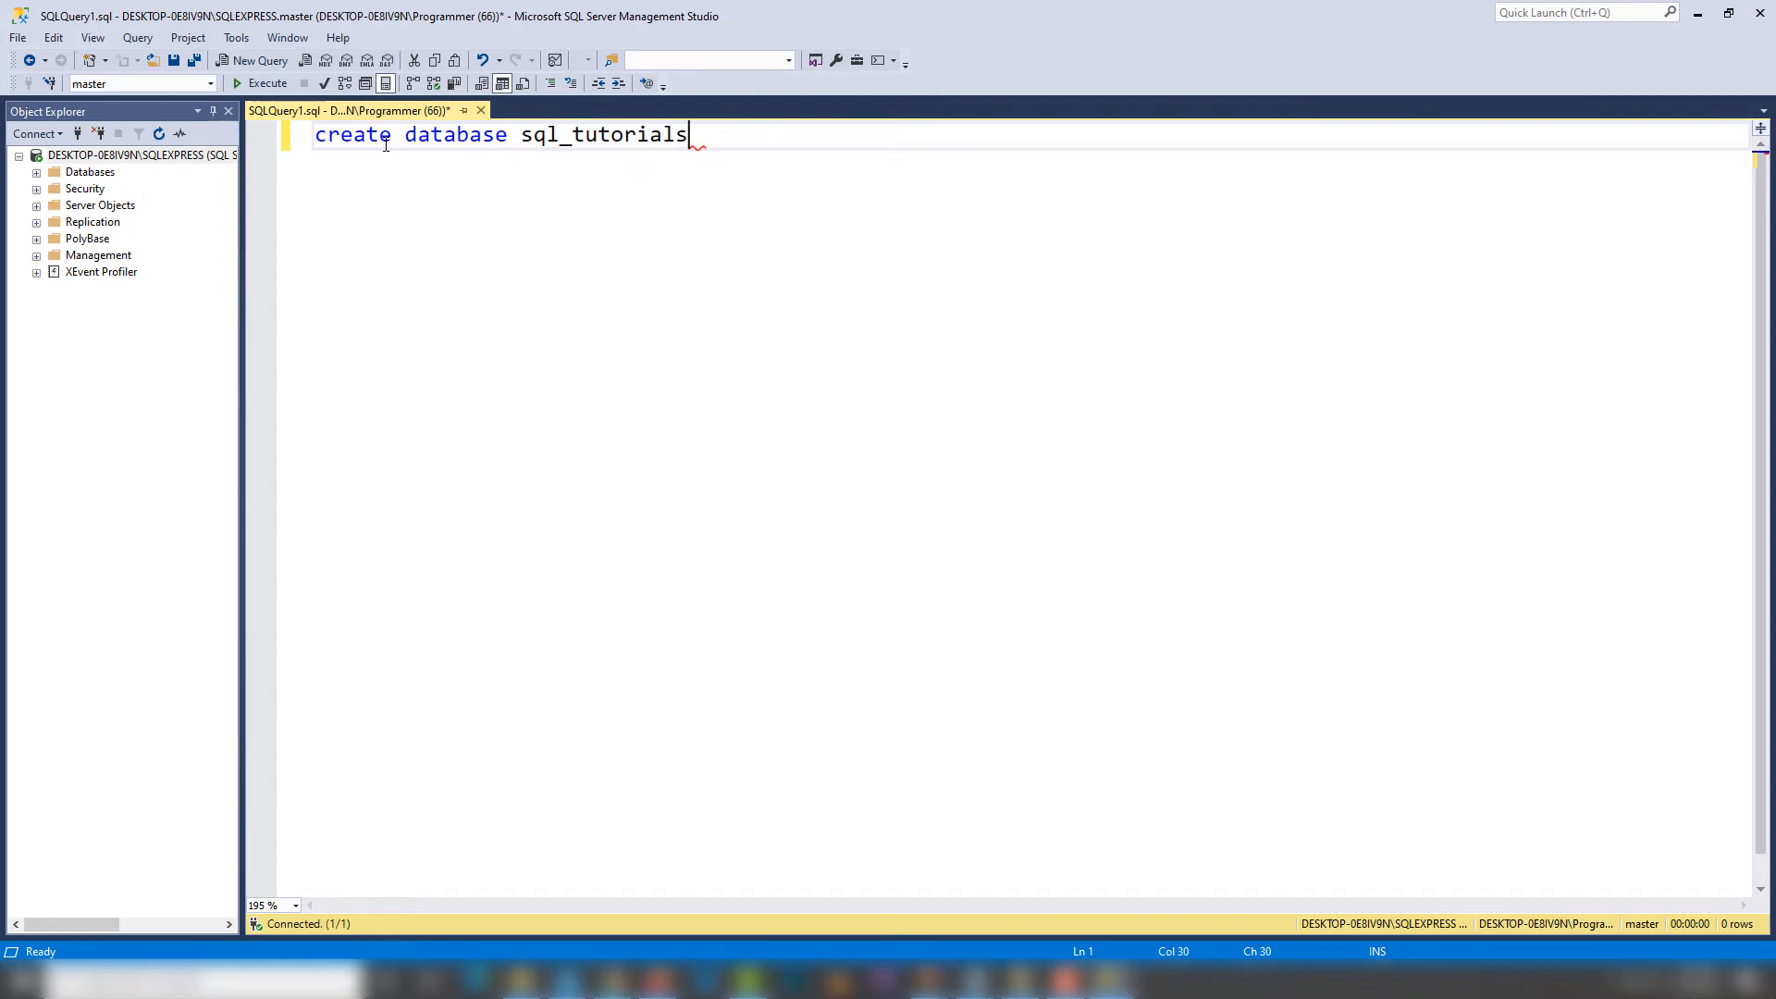
pyautogui.hotkey('shift', 'Home')
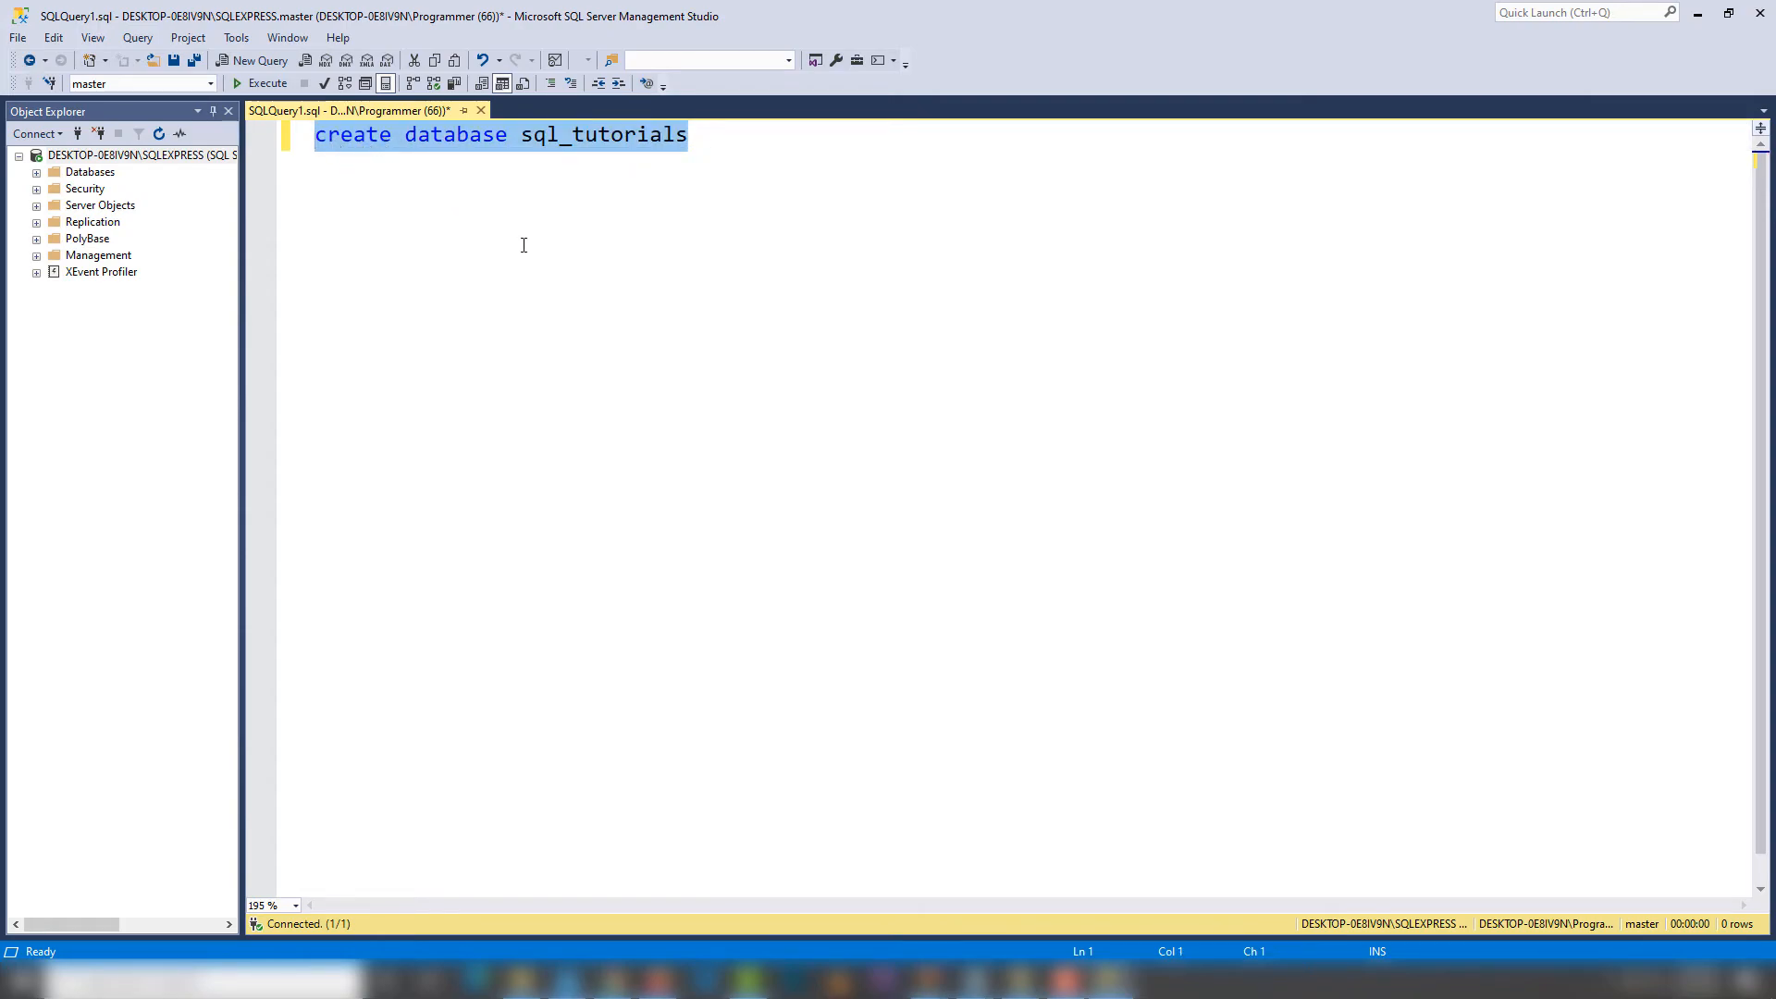
pyautogui.press('F5')
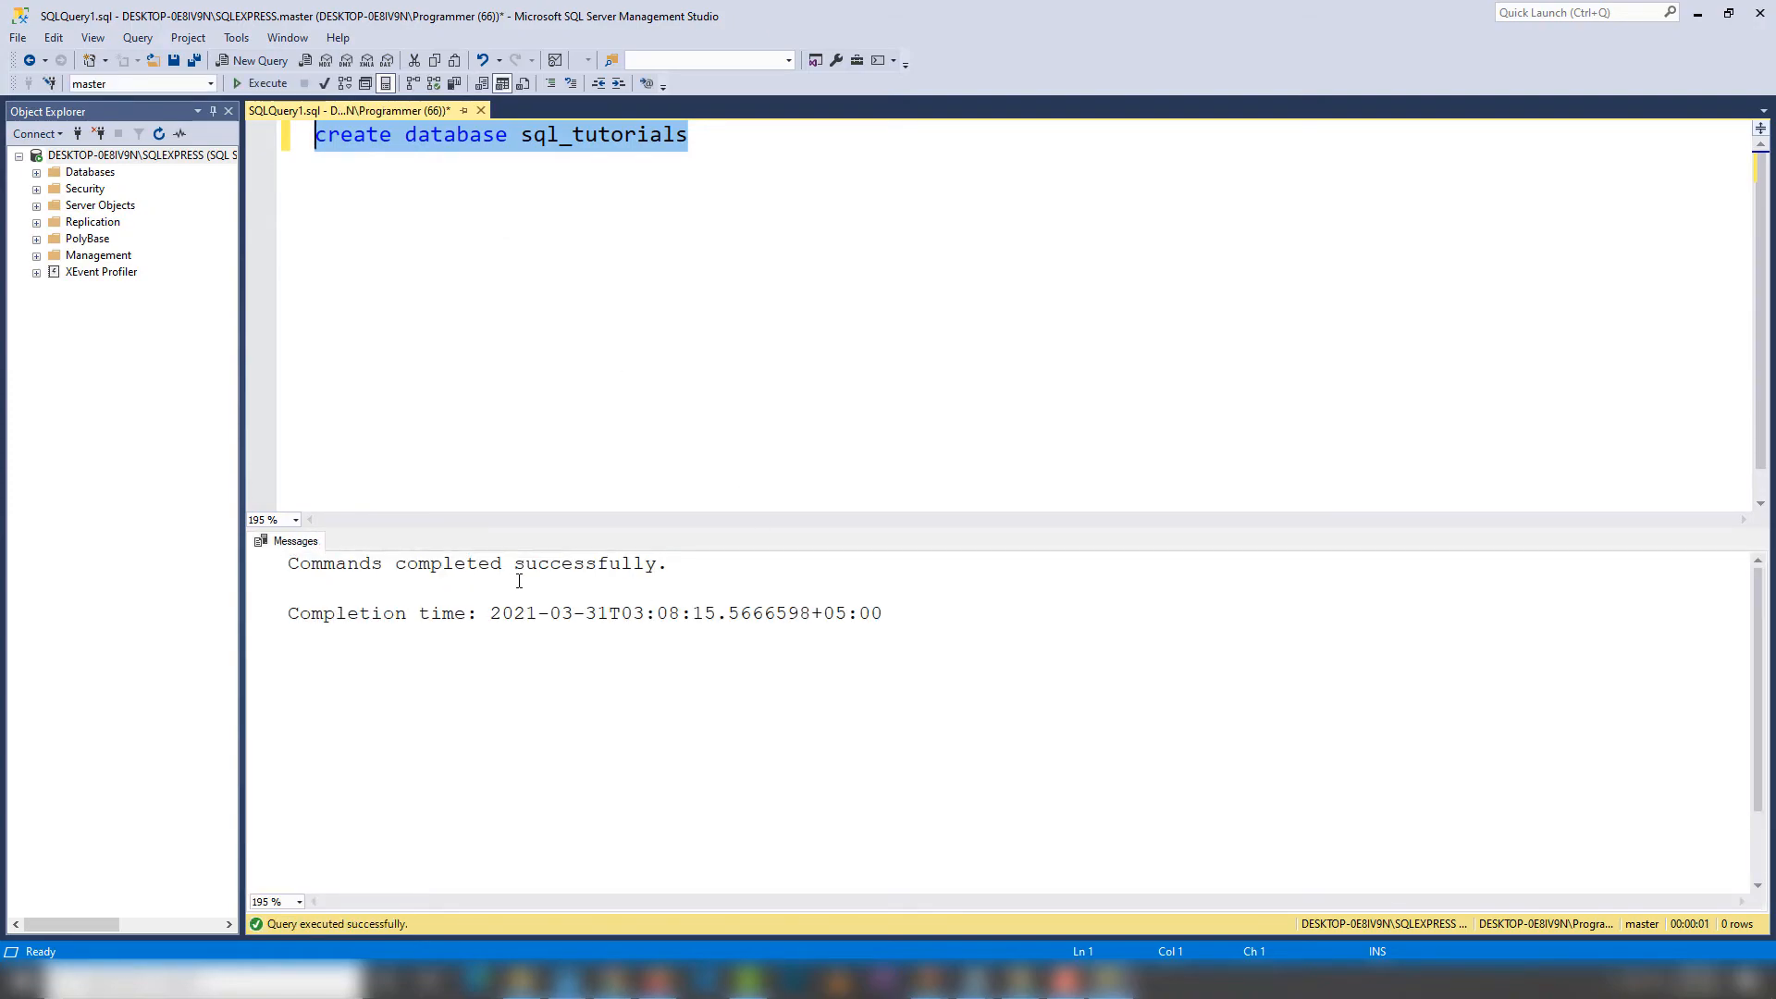
# Add "use sql_tutorials" on the second line, execute only that line, and check sql_tutorials among the available databases
pyautogui.click(777, 154)
pyautogui.press('Return')
pyautogui.write('use s')
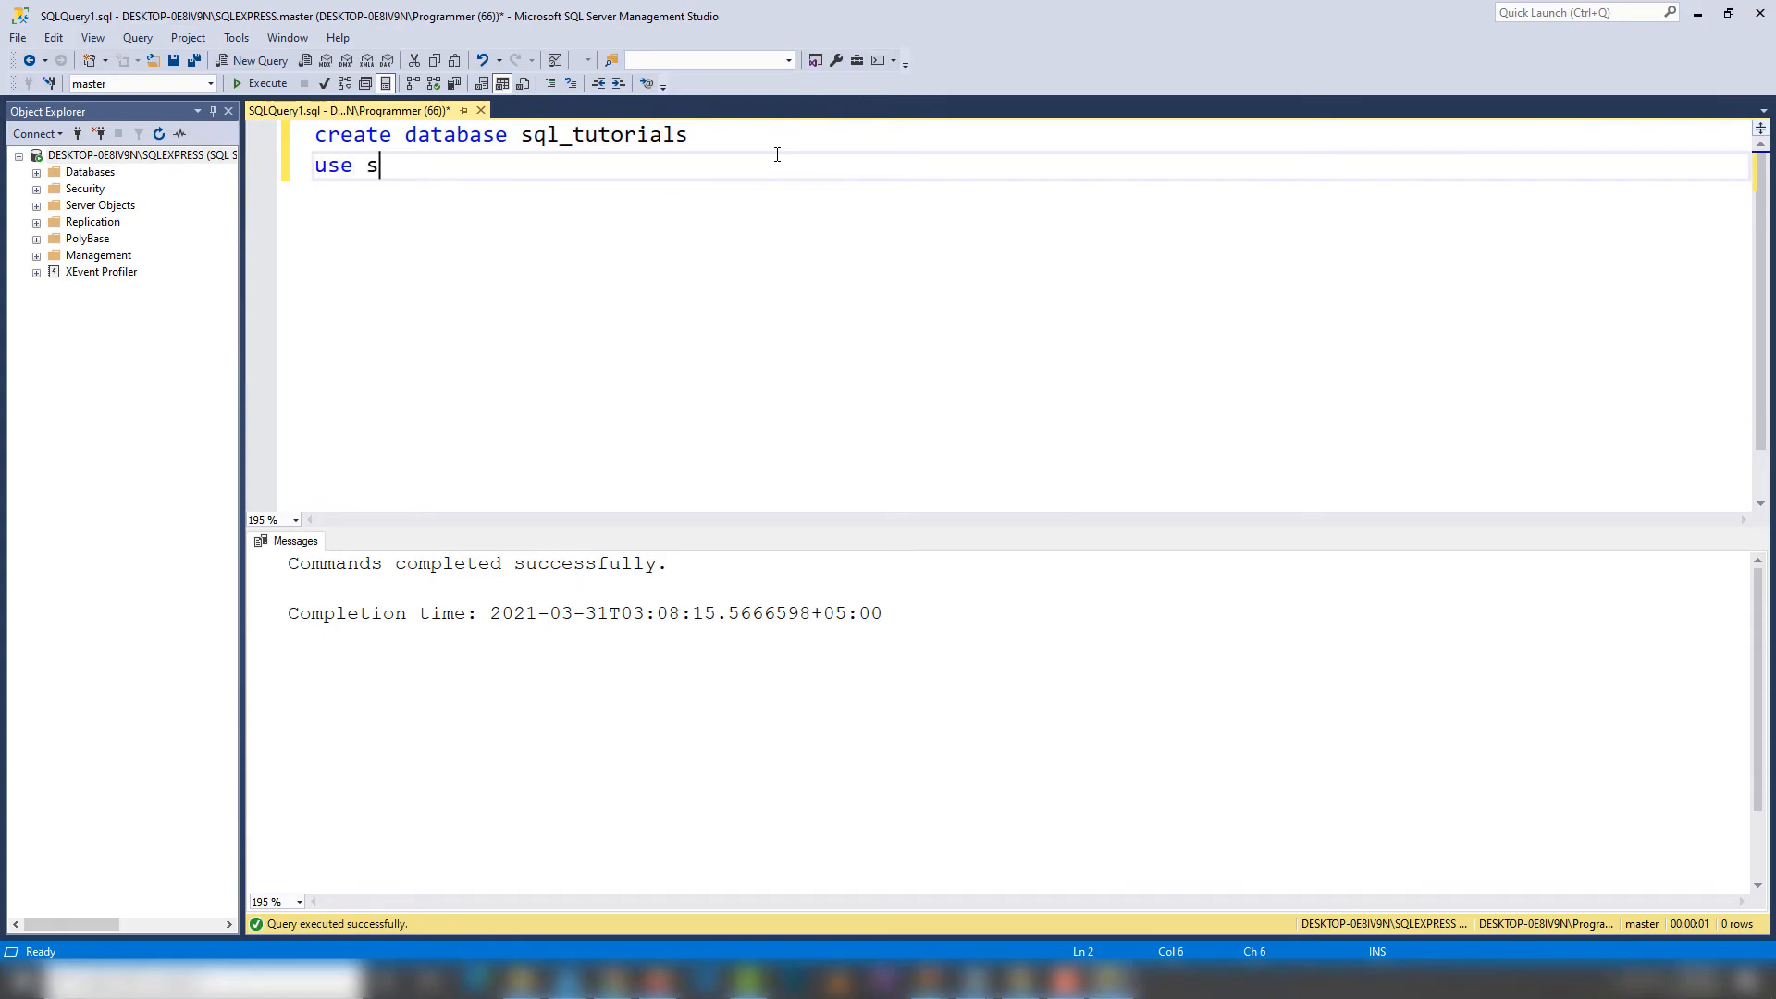
pyautogui.write('ql_tutorials')
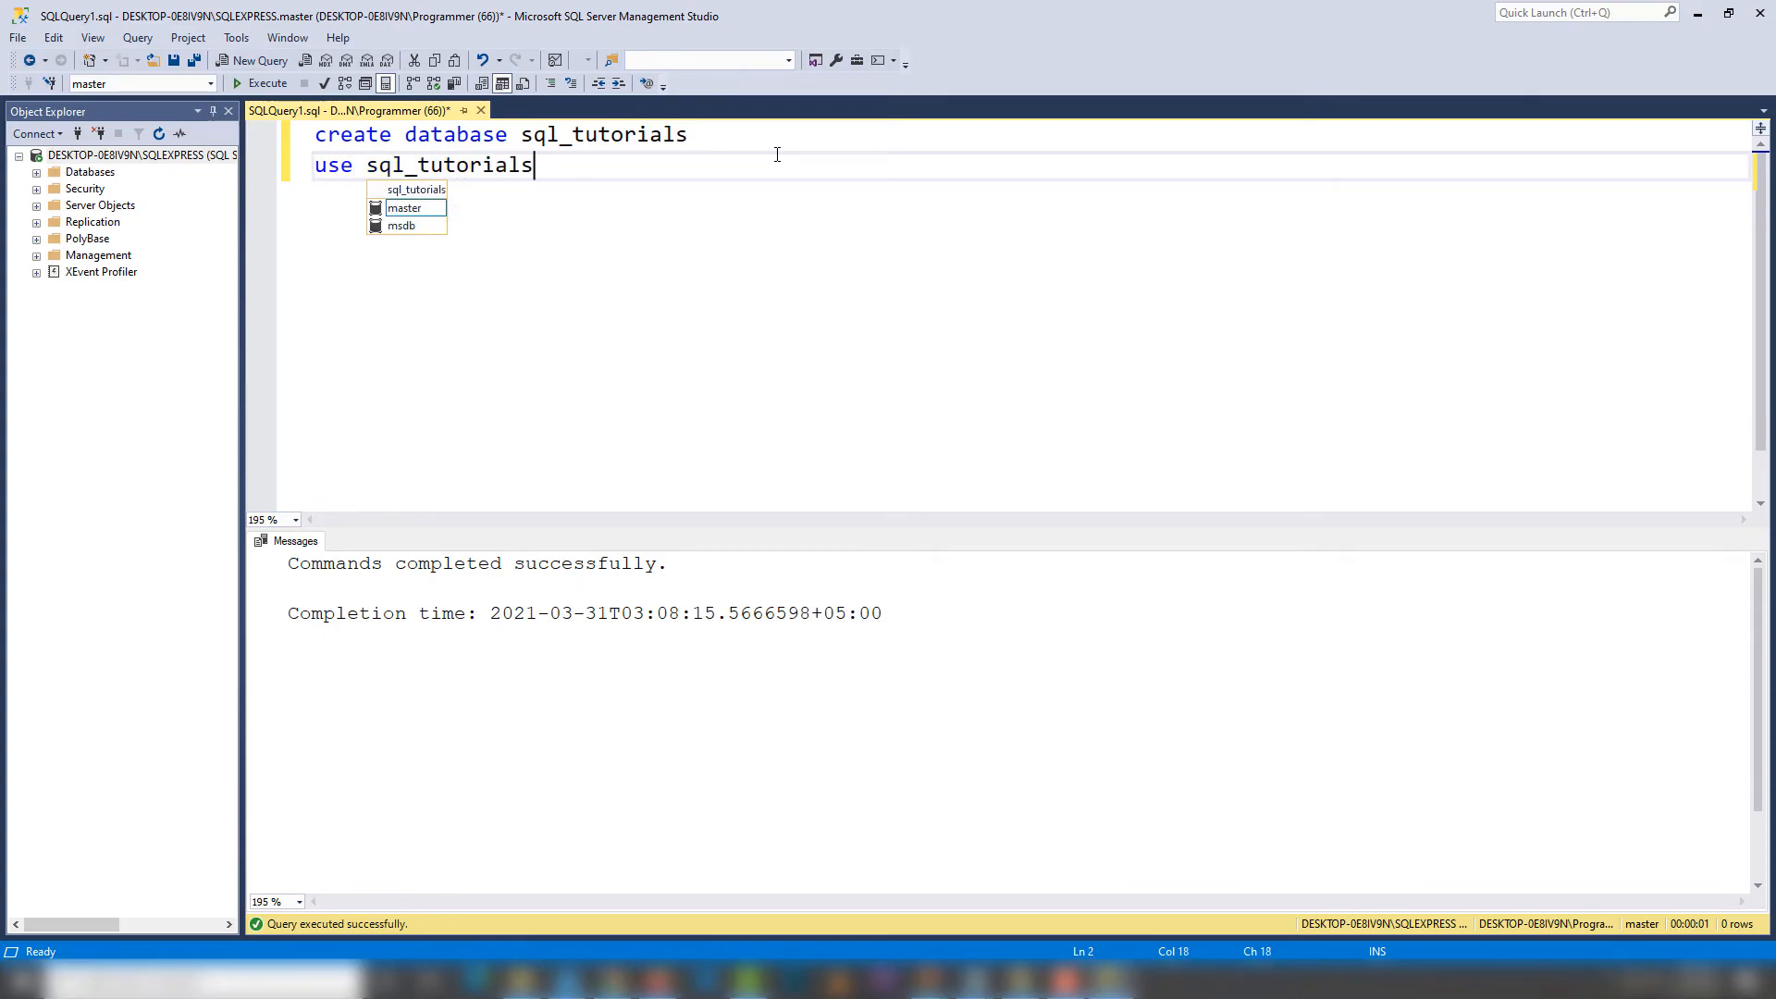
pyautogui.hotkey('shift', 'Home')
pyautogui.press('F5')
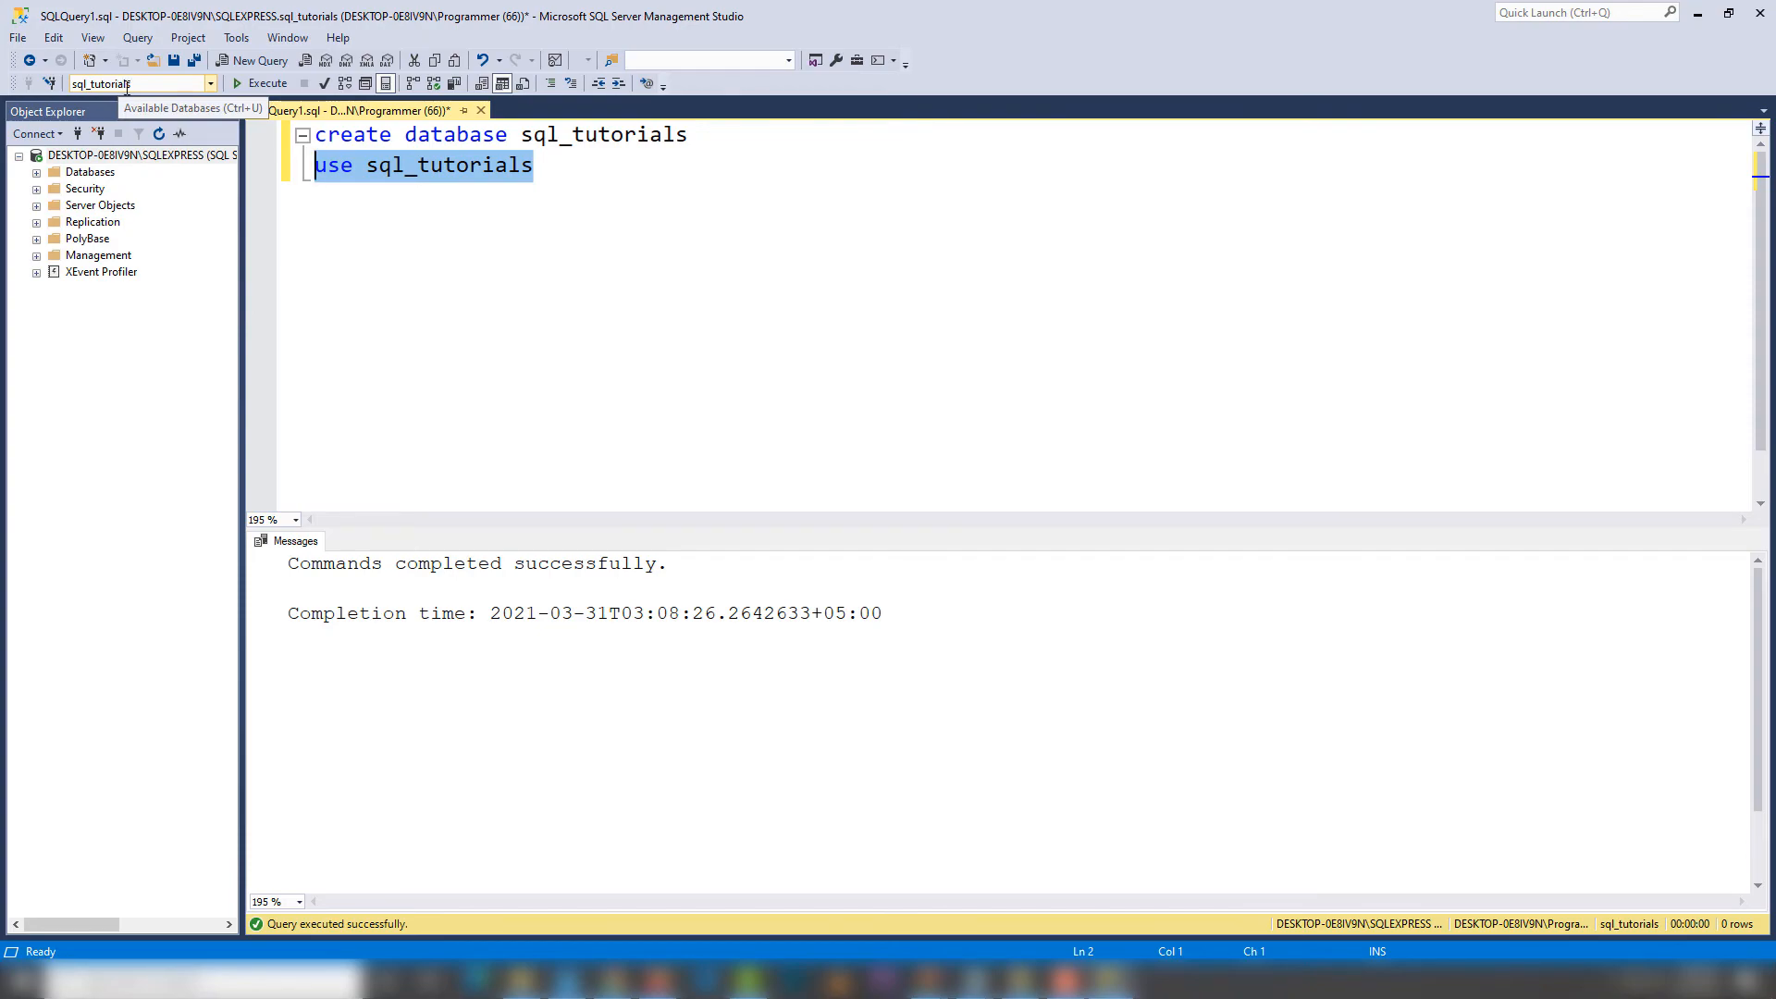
pyautogui.click(209, 84)
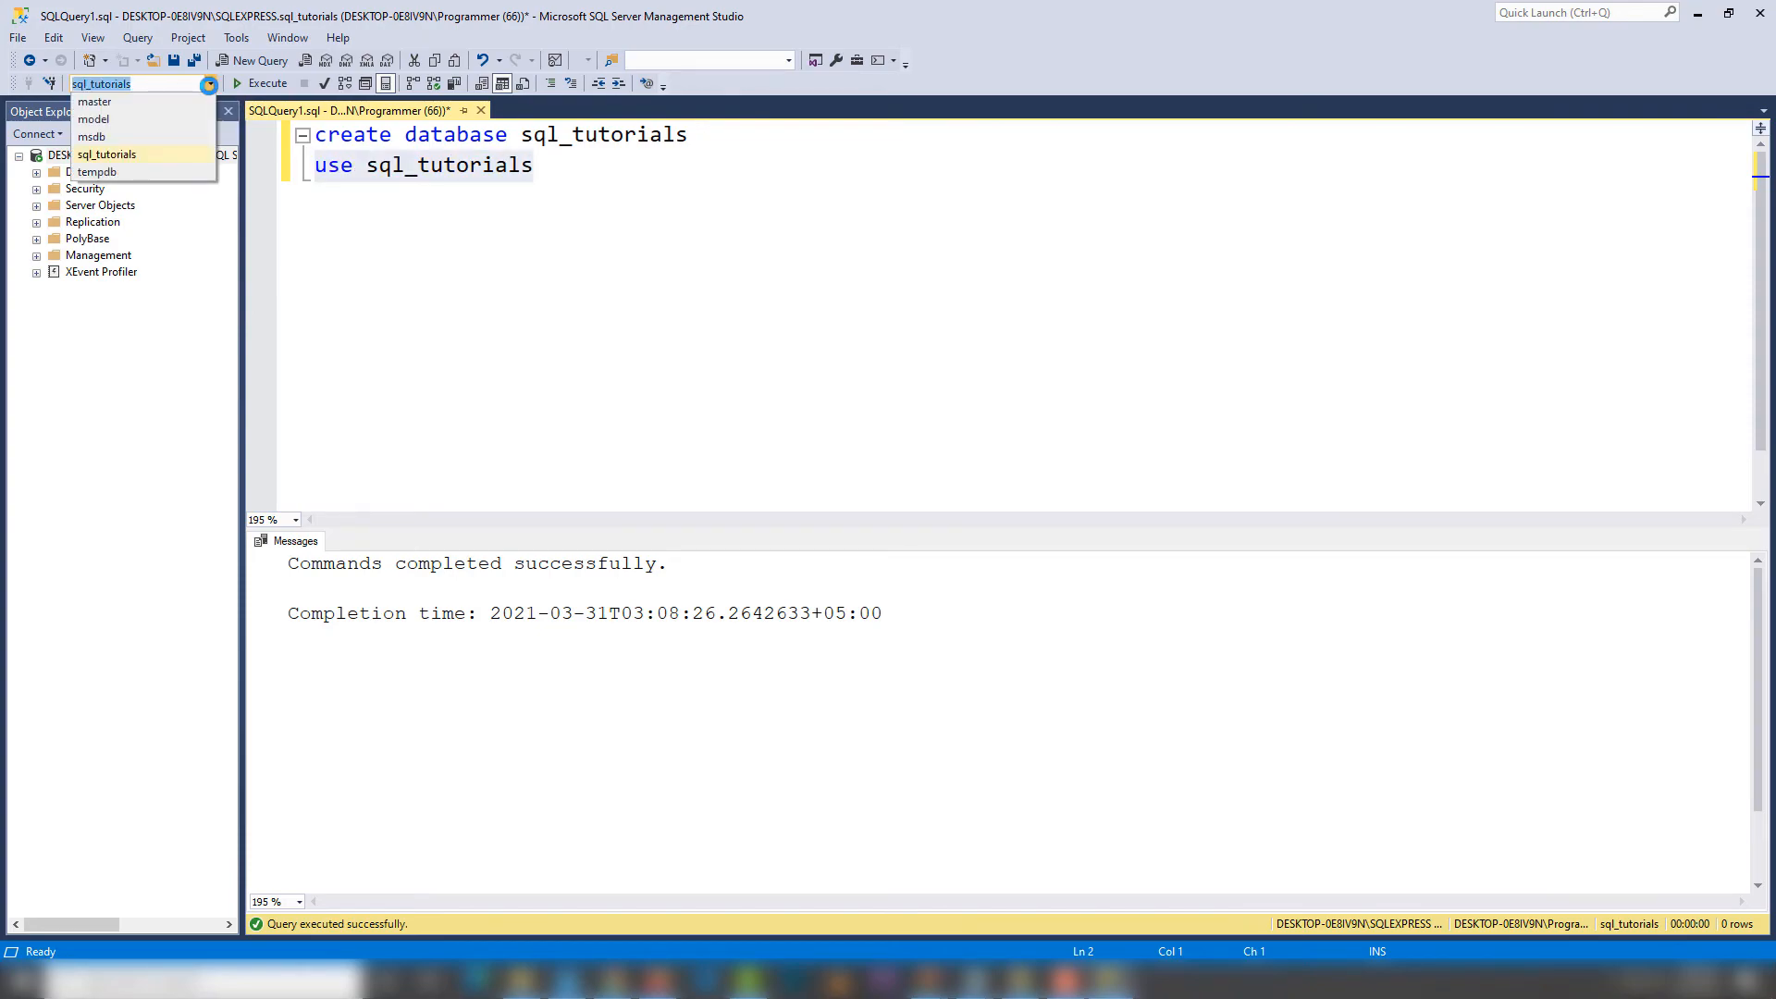
pyautogui.click(137, 155)
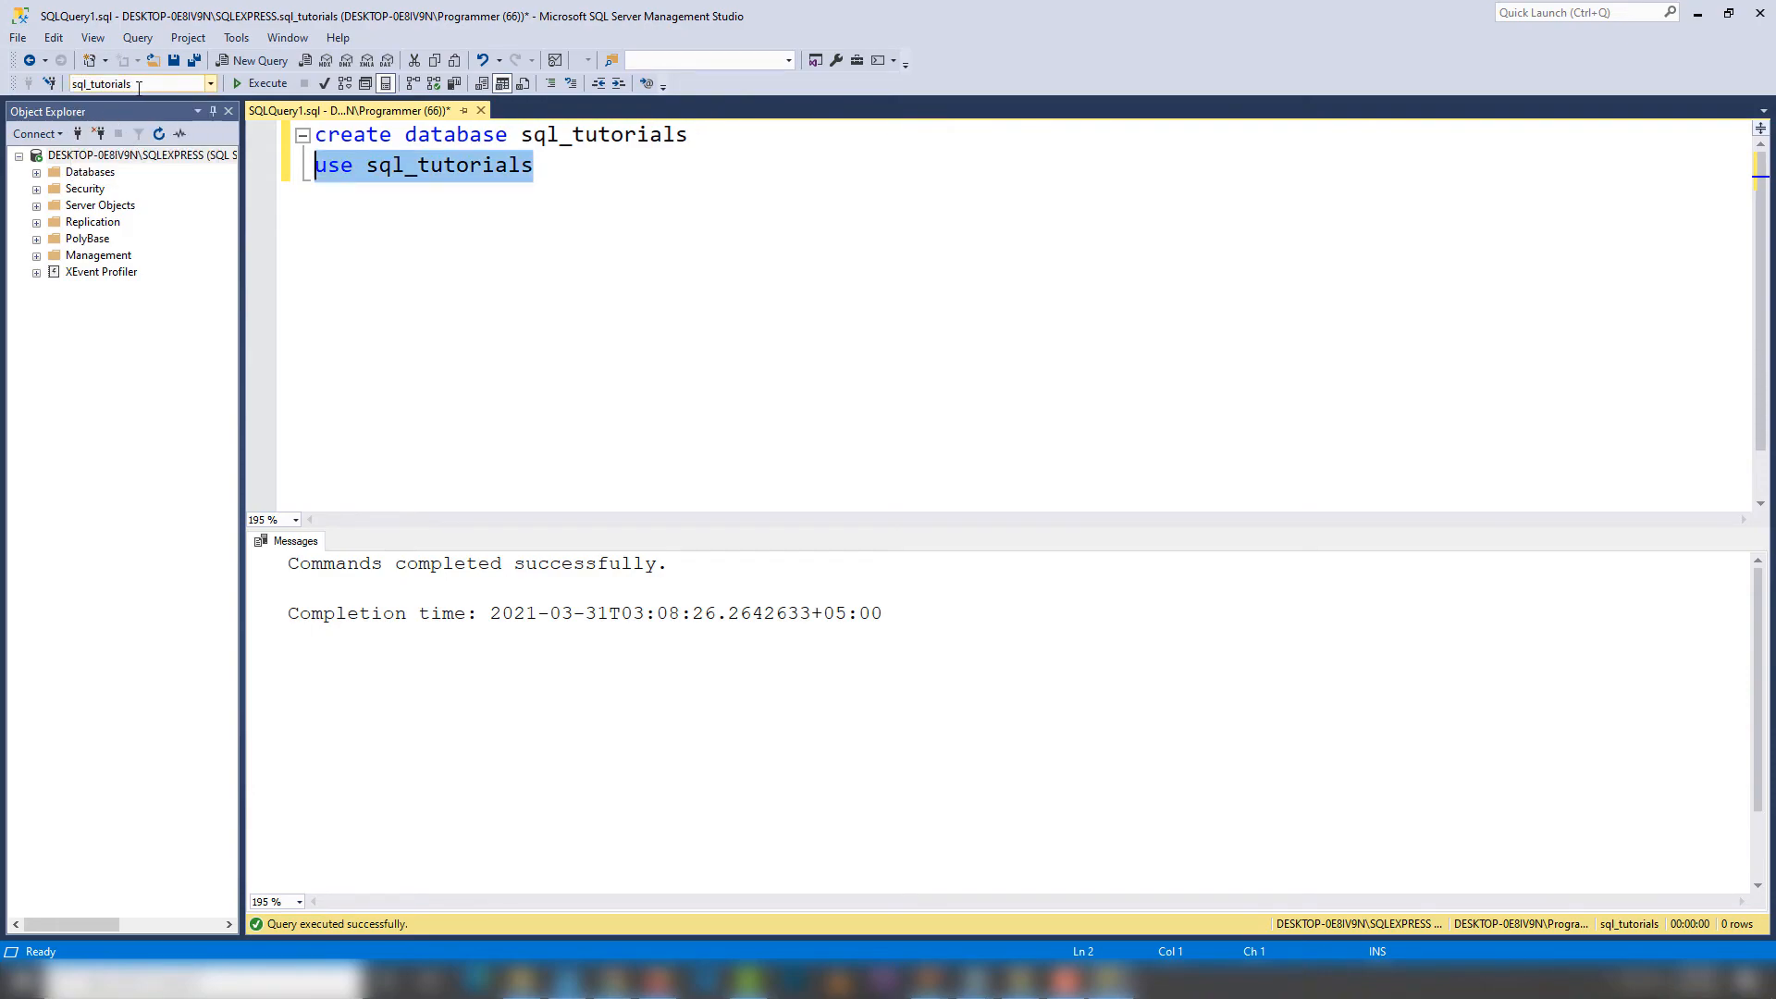
# Start a "create table user_bio" statement below a blank line, with its parentheses on separate lines and room between them for columns
pyautogui.click(507, 165)
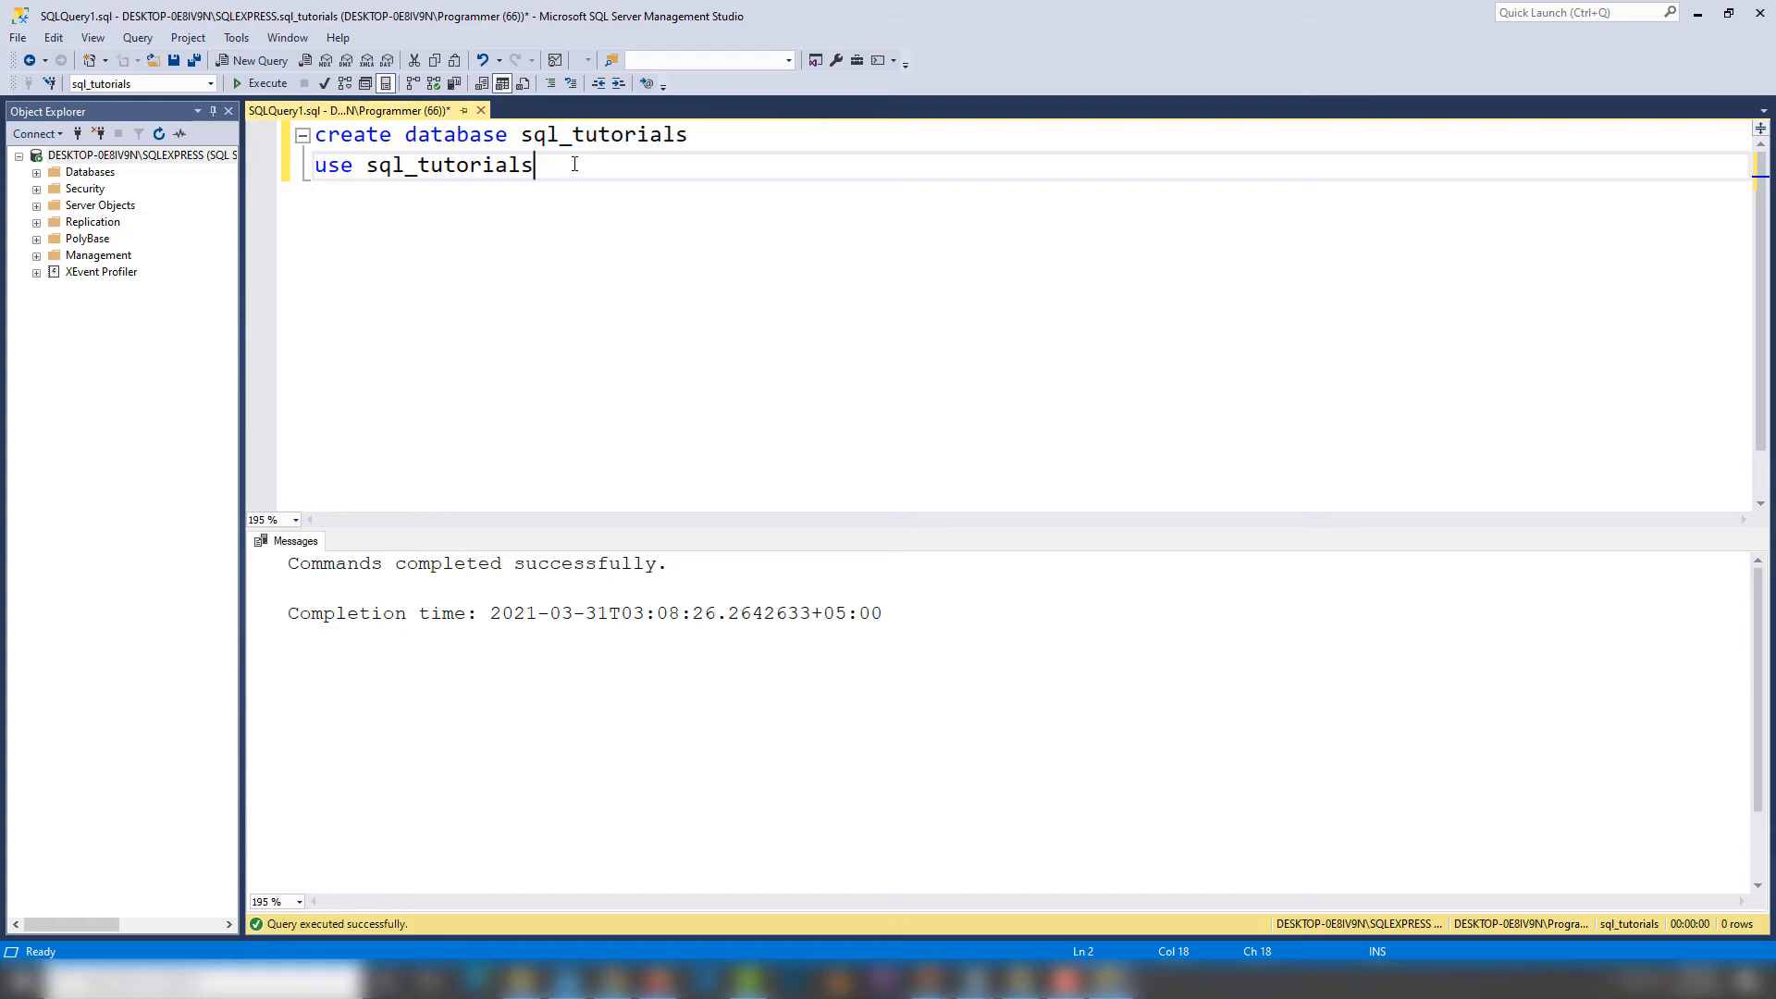
pyautogui.press('Return')
pyautogui.press('Return')
pyautogui.write('create table user')
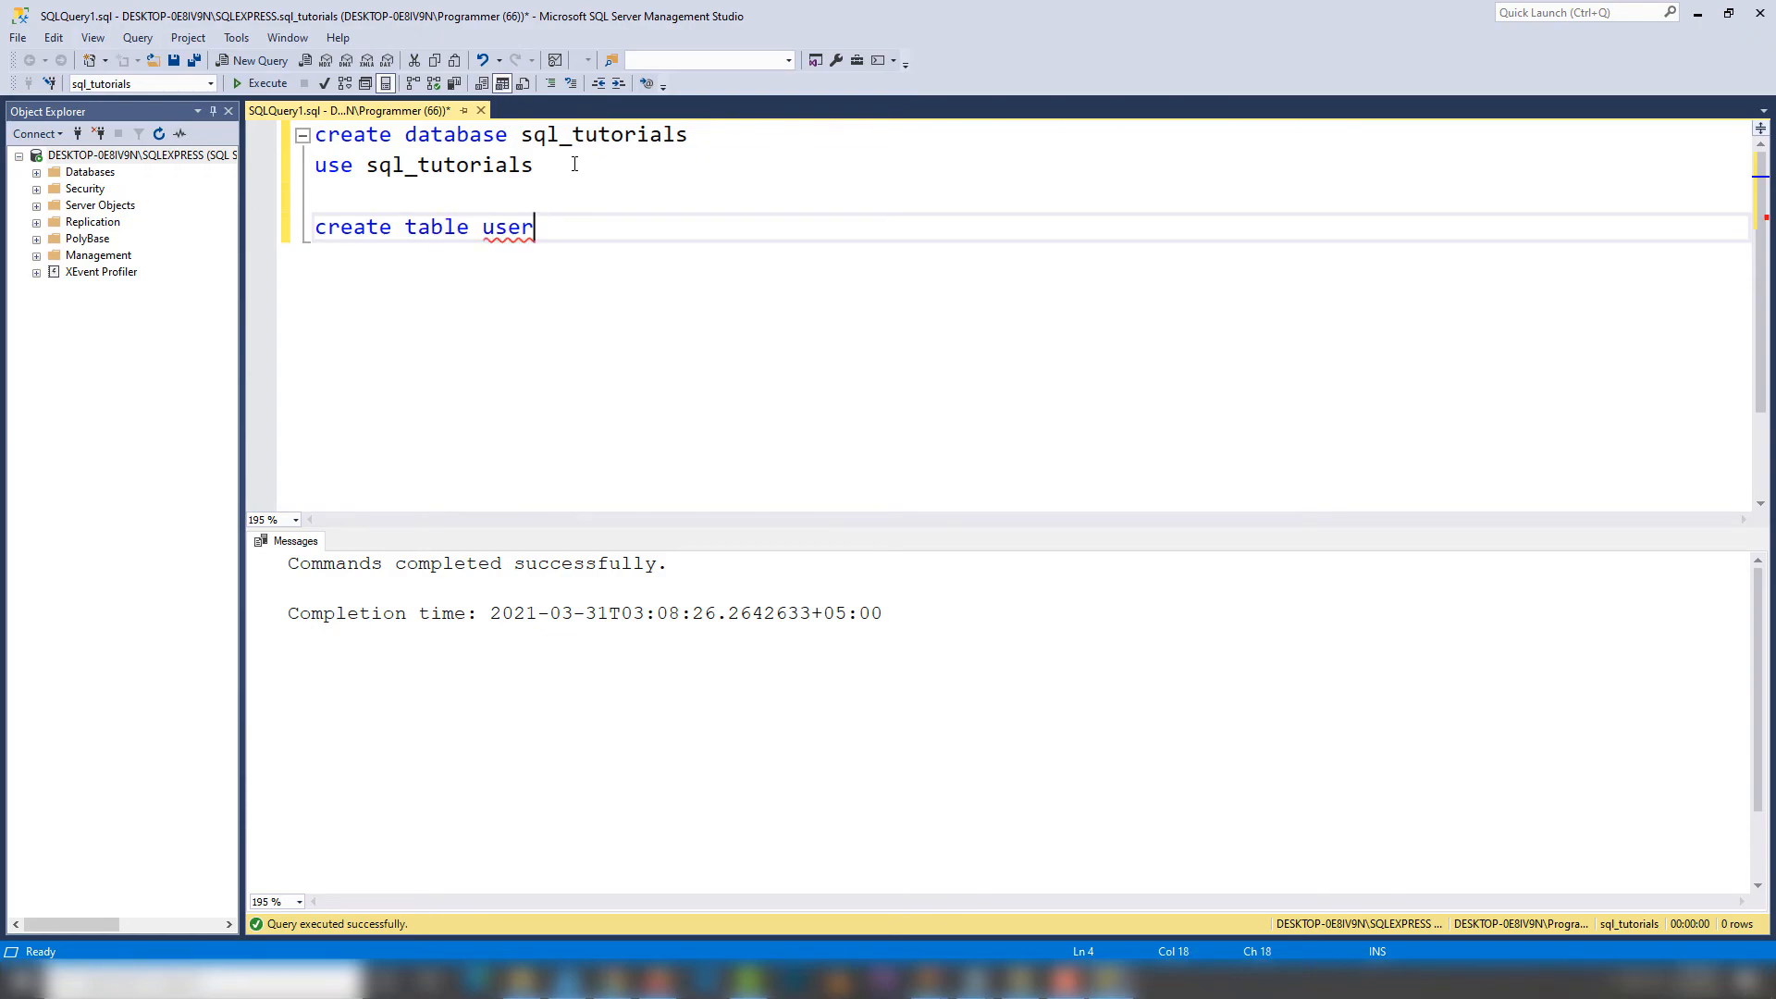
pyautogui.write('_bio ()')
pyautogui.press('Left')
pyautogui.press('Left')
pyautogui.press('BackSpace')
pyautogui.press('Left')
pyautogui.press('Return')
pyautogui.press('Right')
pyautogui.press('Return')
pyautogui.press('Return')
pyautogui.press('Up')
# Define the user_bio columns "id int primary key identity(1,1)," and "name varchar(255)," inside the parentheses
pyautogui.write('id int primary key identity(1,1),')
pyautogui.press('Return')
pyautogui.write('name varhaca')
pyautogui.write('r')
pyautogui.hotkey('ctrl', 'BackSpace')
pyautogui.write('varchar(255)')
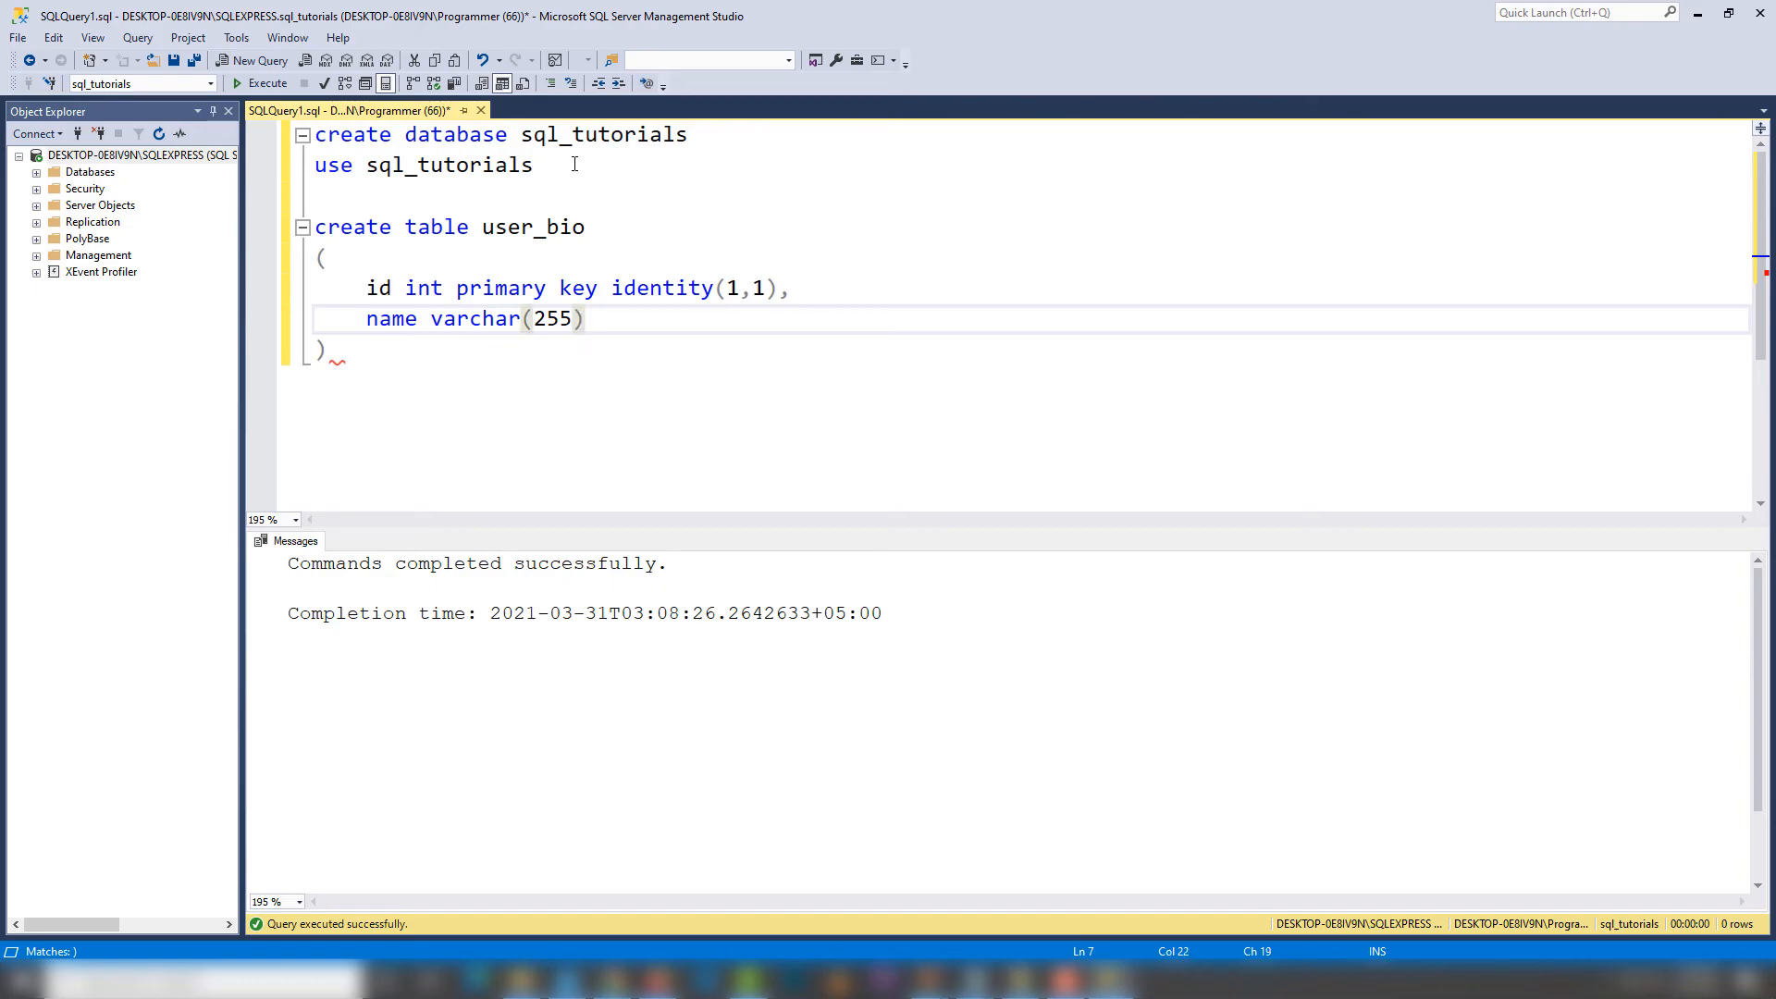
pyautogui.write(',')
pyautogui.press('Return')
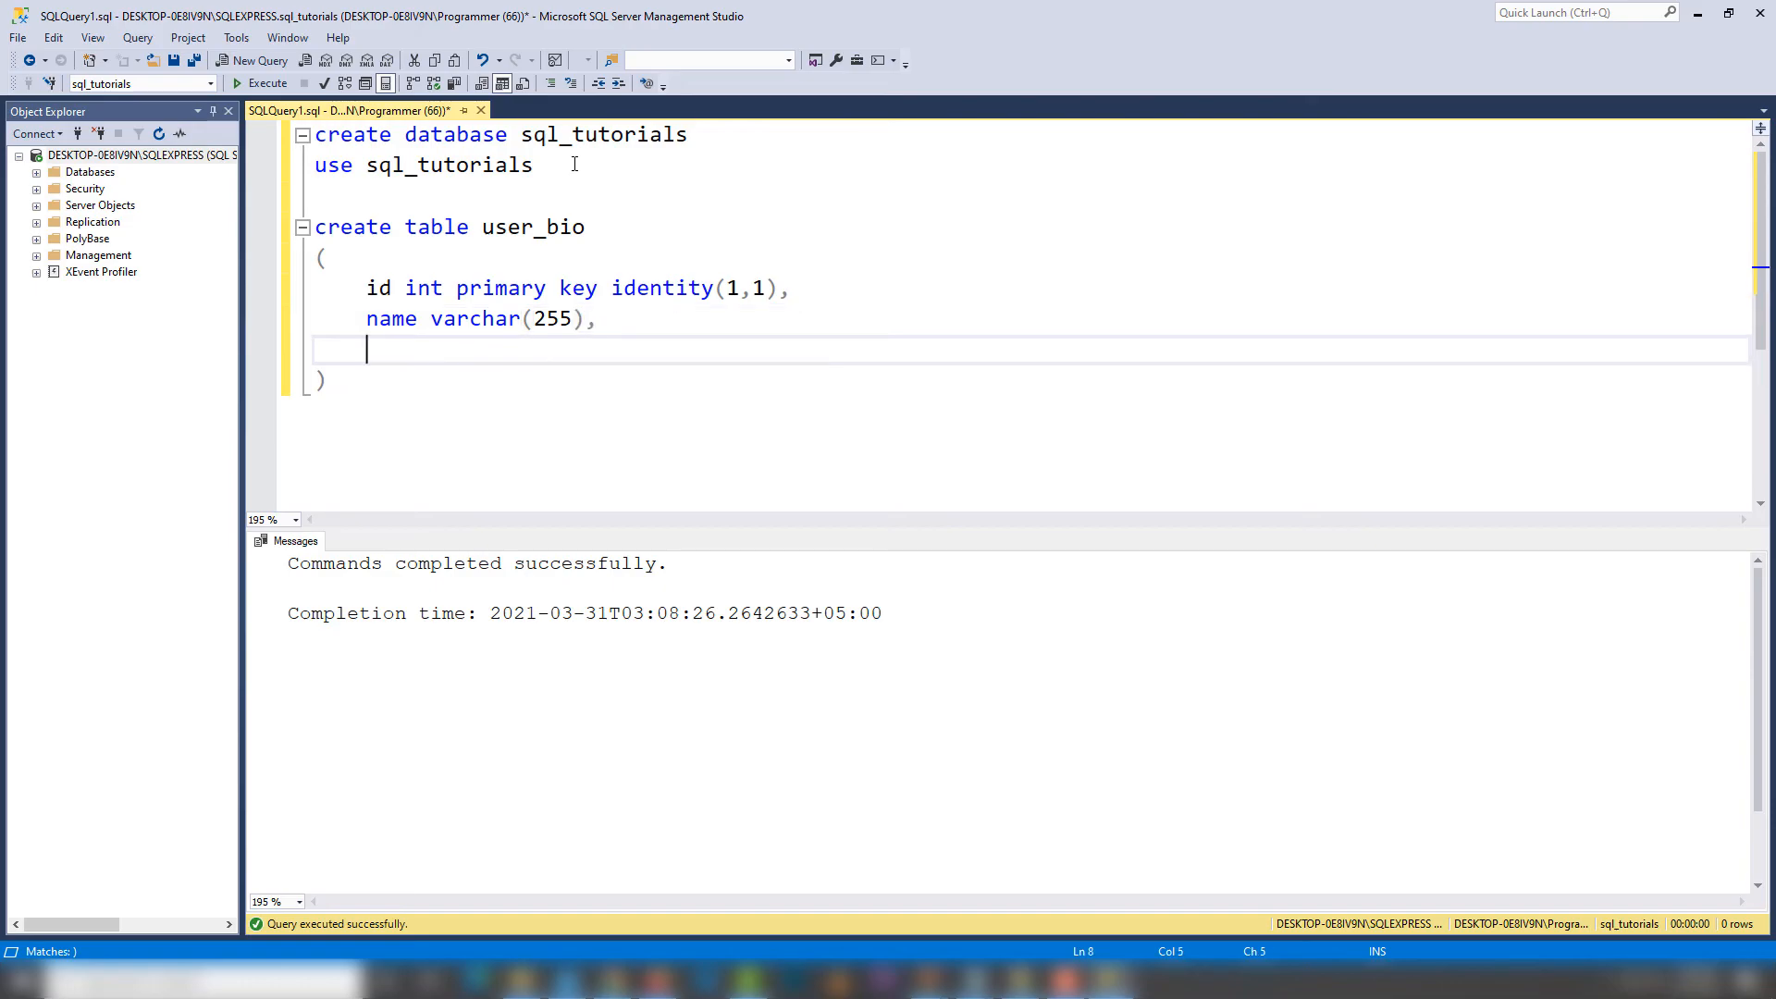
# Rename the name column to uname and add the column "email varchar(233)" below it, without trailing punctuation
pyautogui.press('Up')
pyautogui.write('u')
pyautogui.press('End')
pyautogui.press('Return')
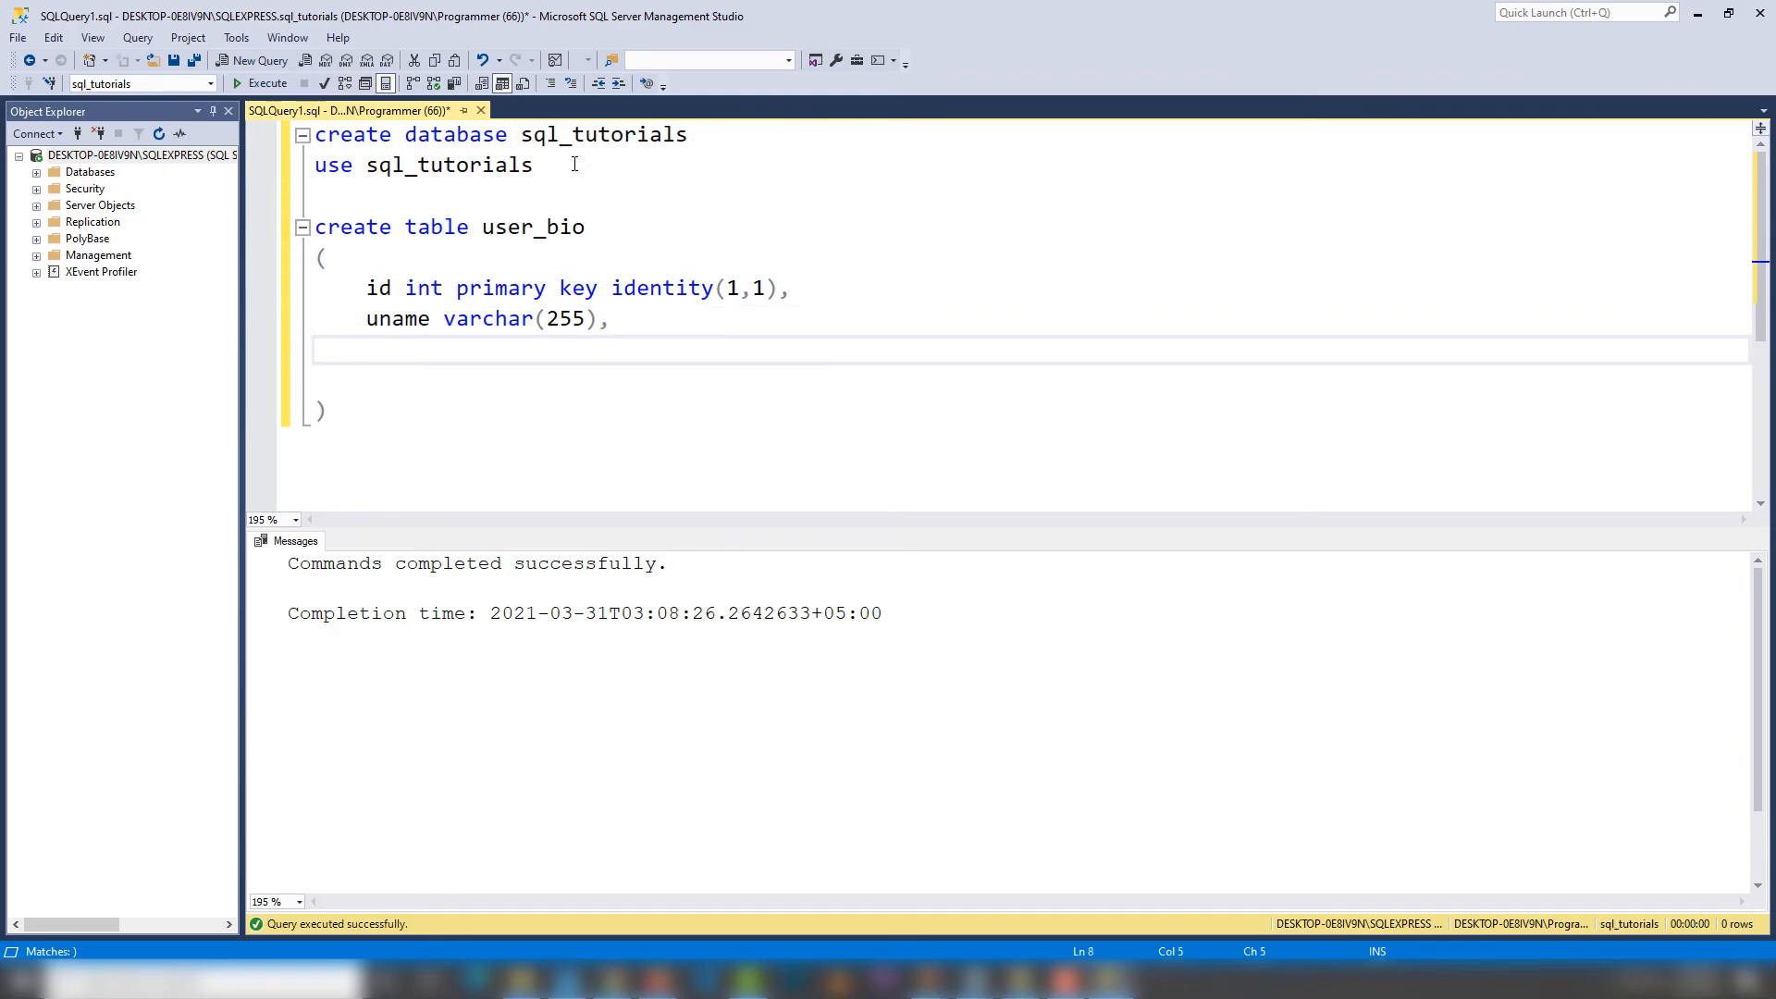
pyautogui.write('email varchar(233).')
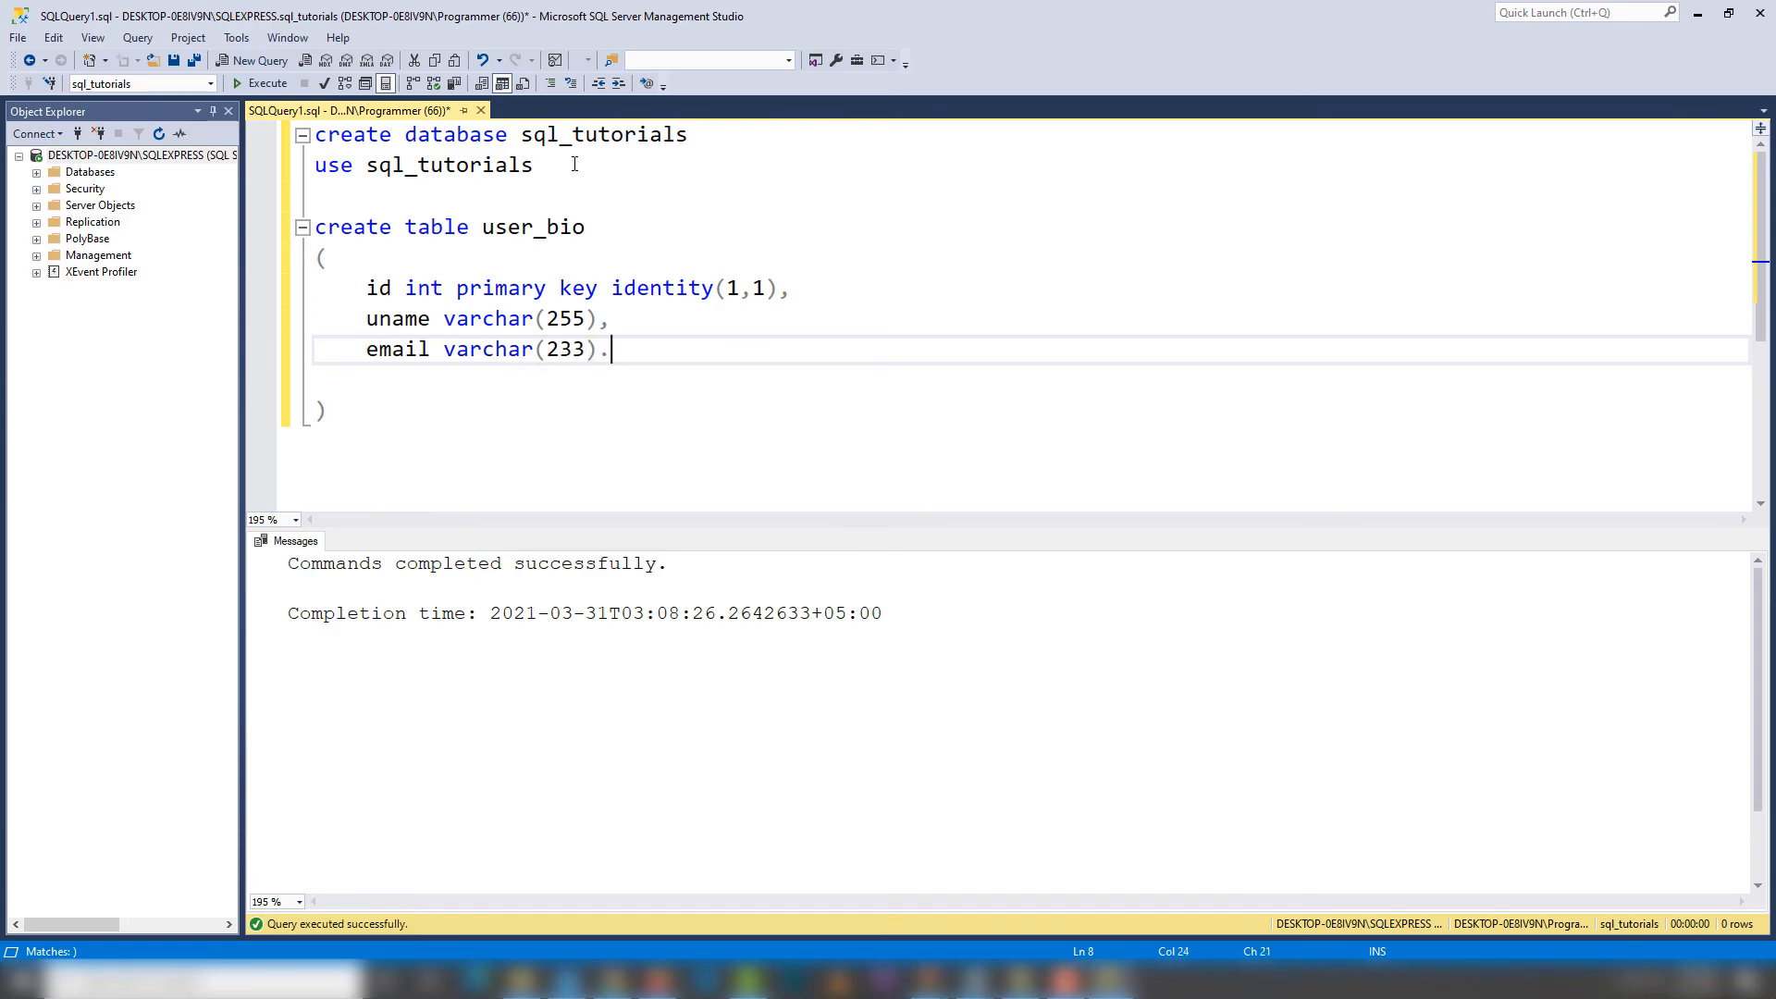
pyautogui.click(439, 389)
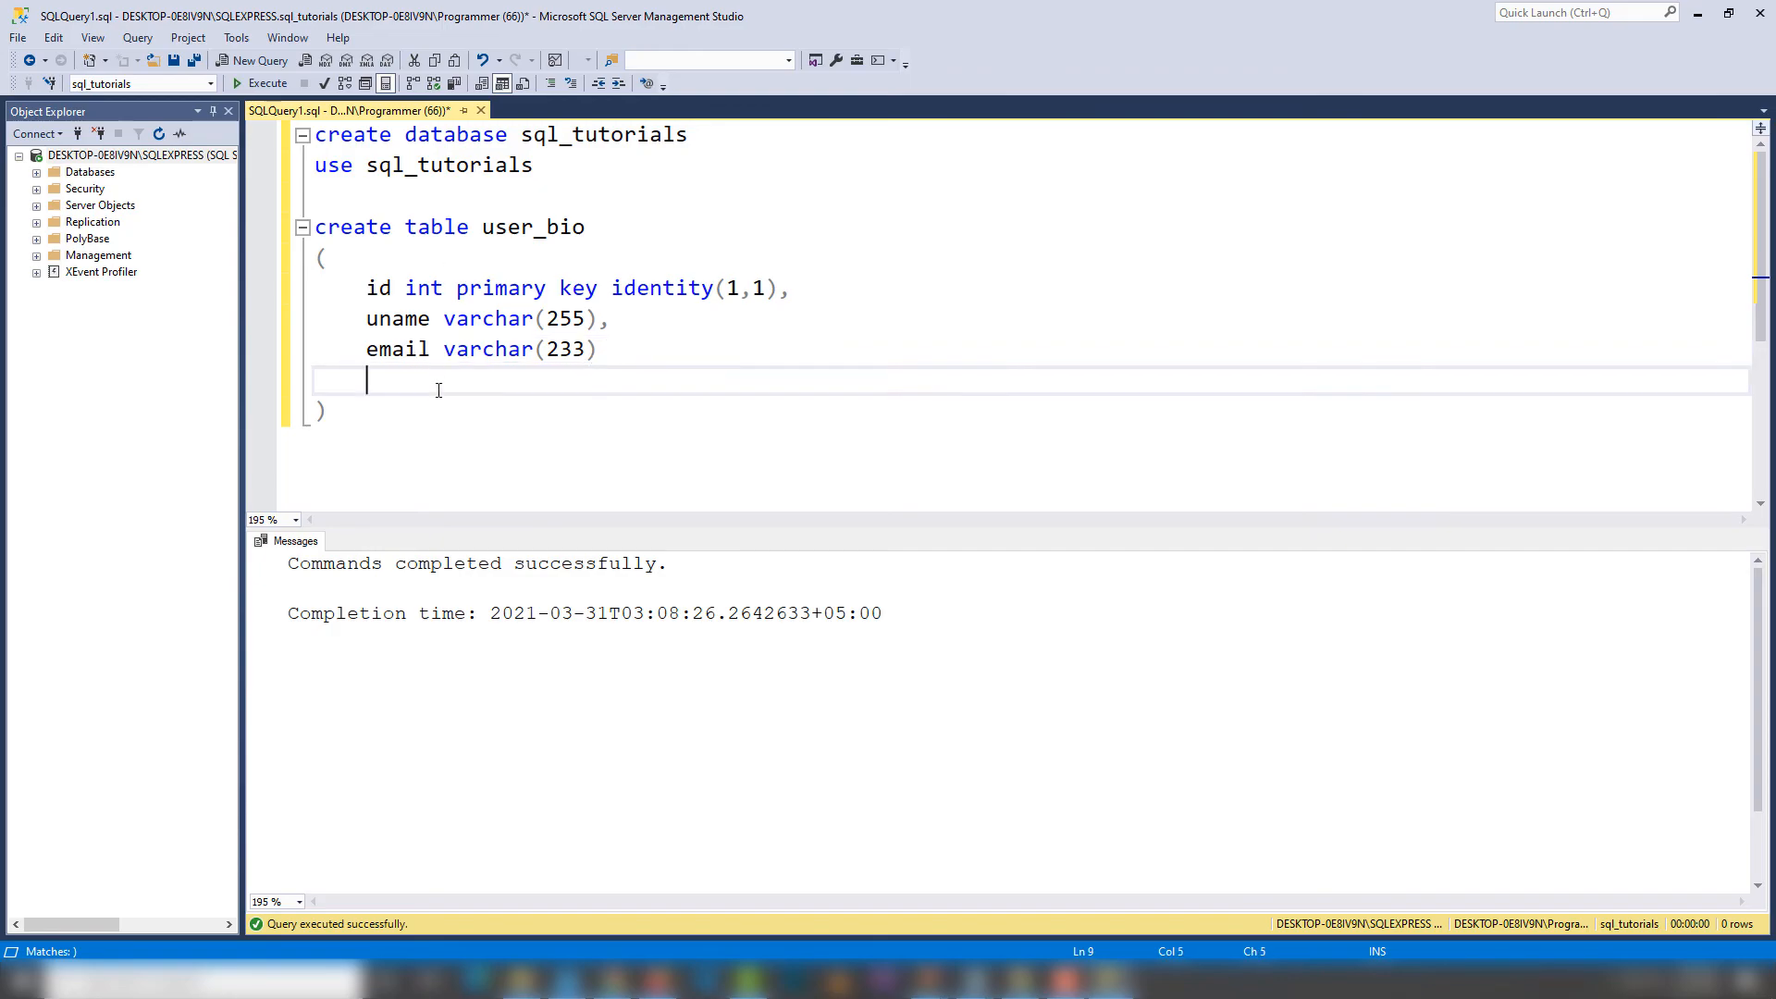
# Remove the empty line before the closing parenthesis and execute only the create table user_bio statement
pyautogui.press('BackSpace')
pyautogui.press('BackSpace')
pyautogui.moveTo(418, 437); pyautogui.dragTo(316, 227)
pyautogui.click(262, 83)
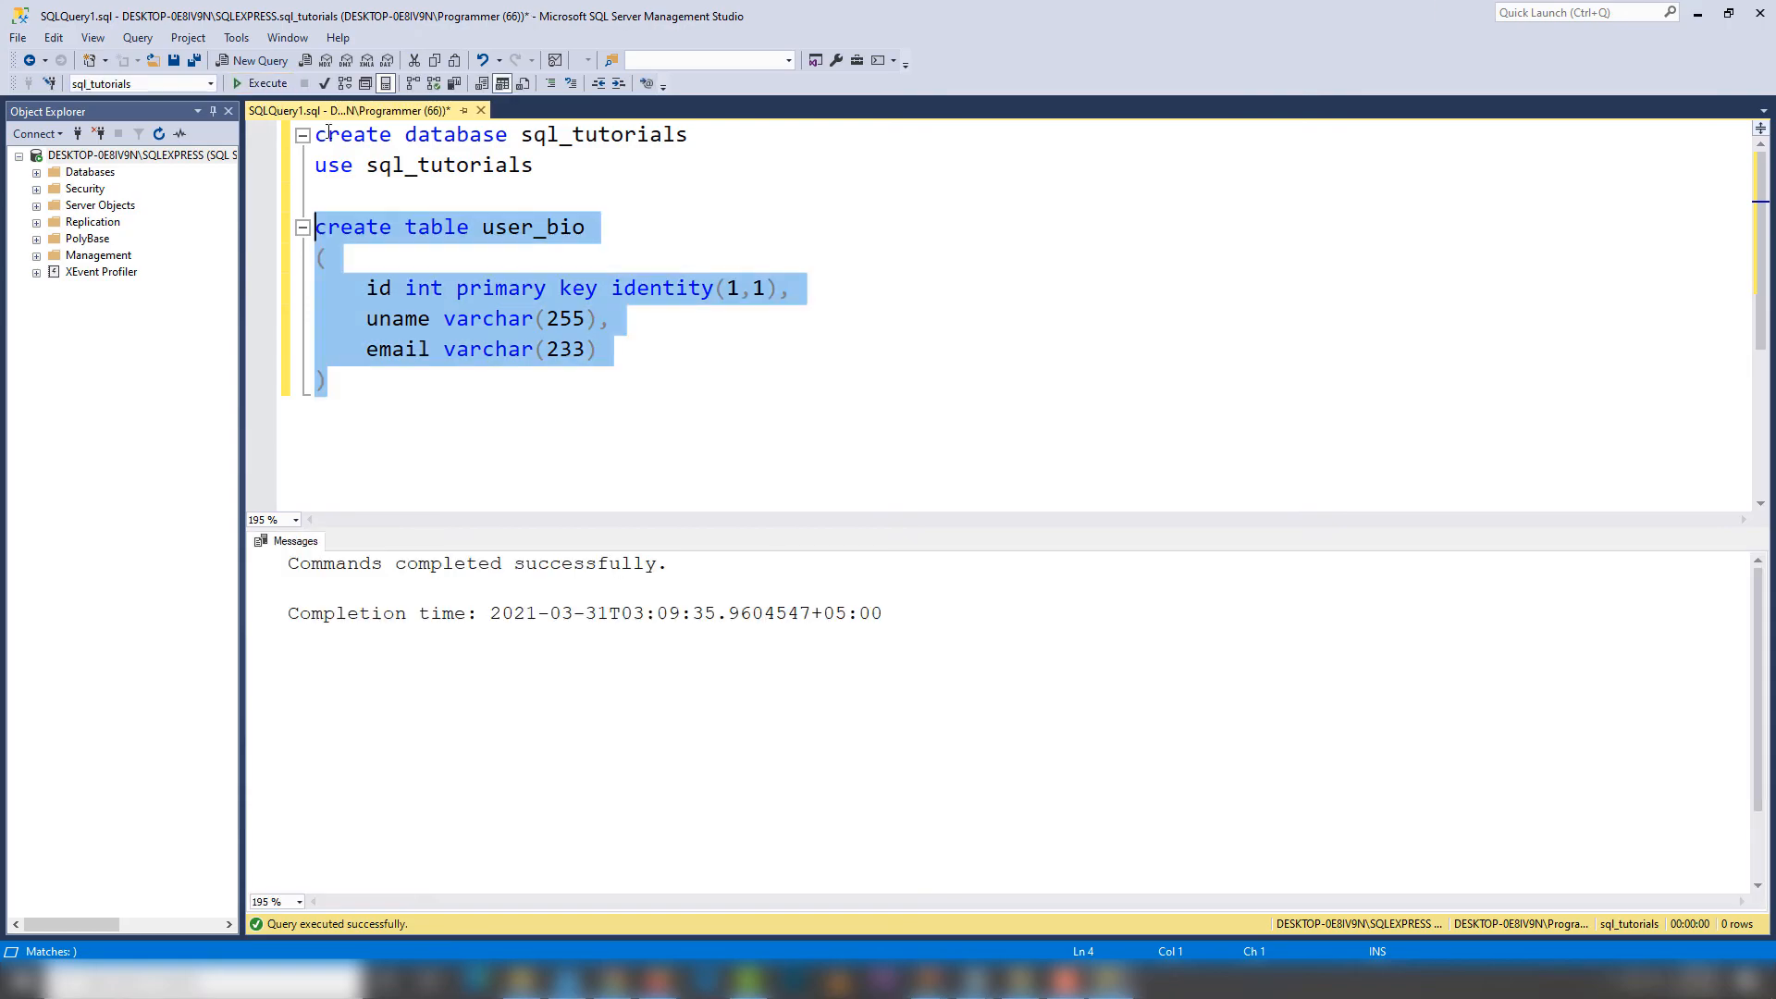
# Add the query "select * from sql_tutorials" below the create table statement, separated by a blank line, and execute only that query
pyautogui.click(454, 405)
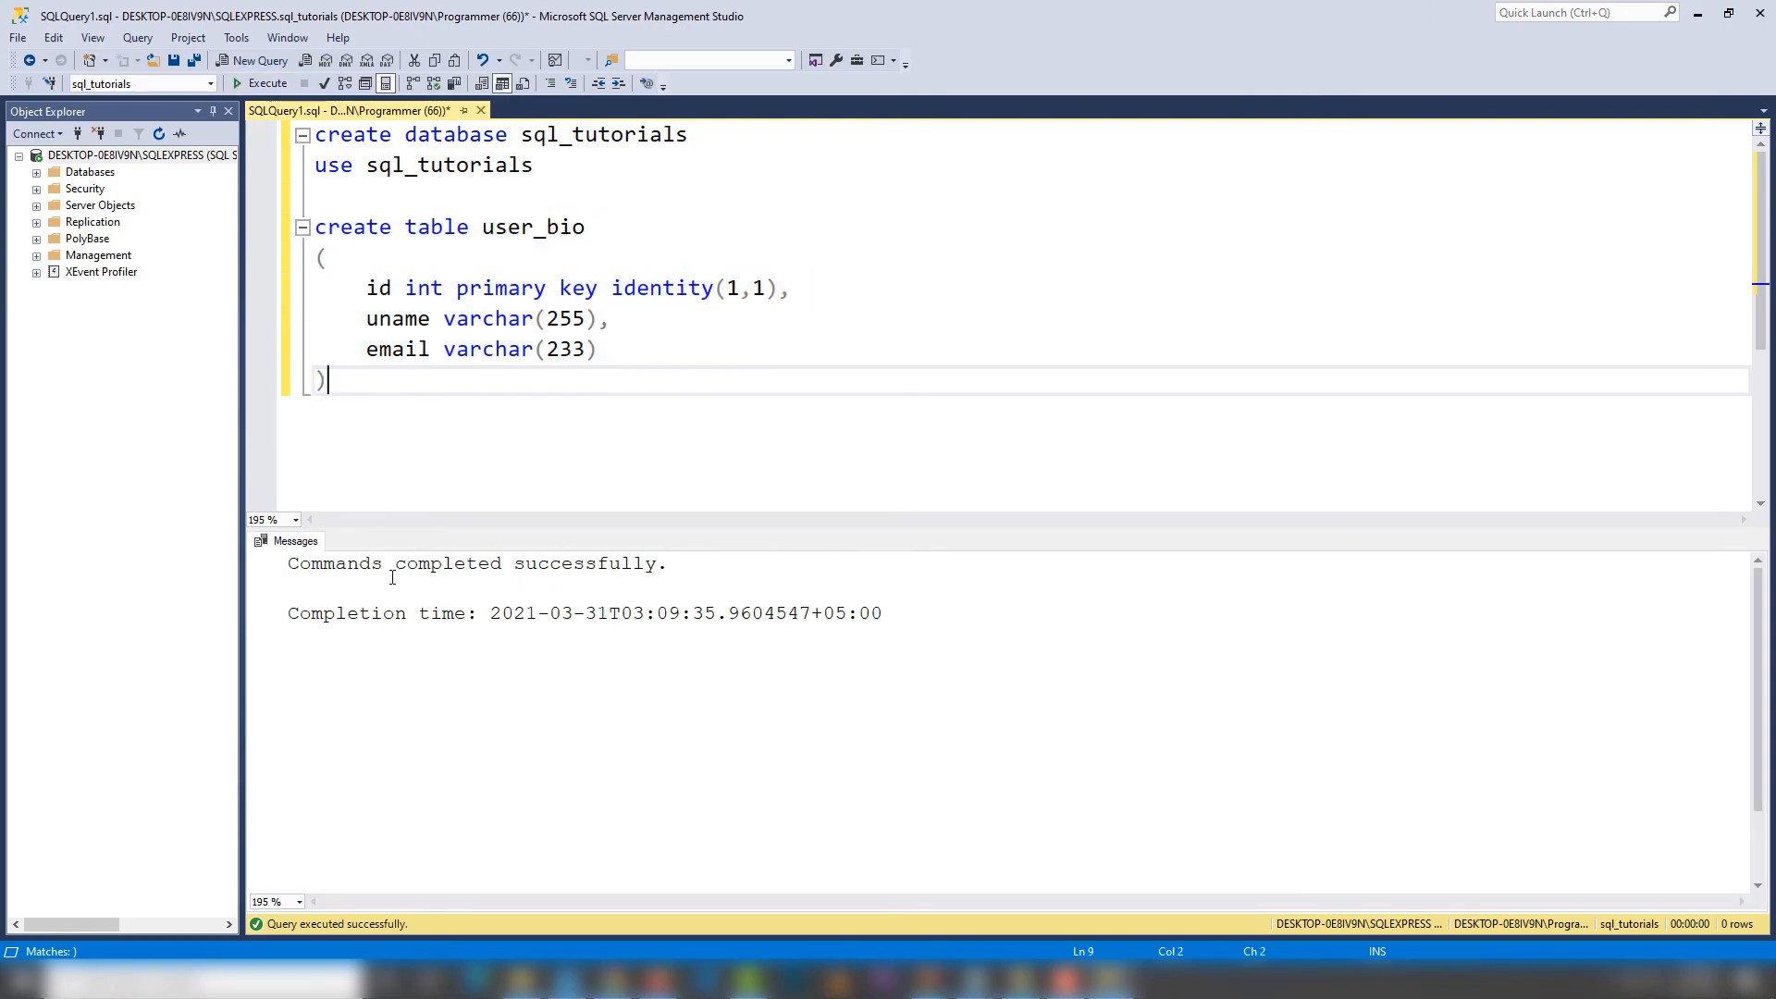
pyautogui.press('Return')
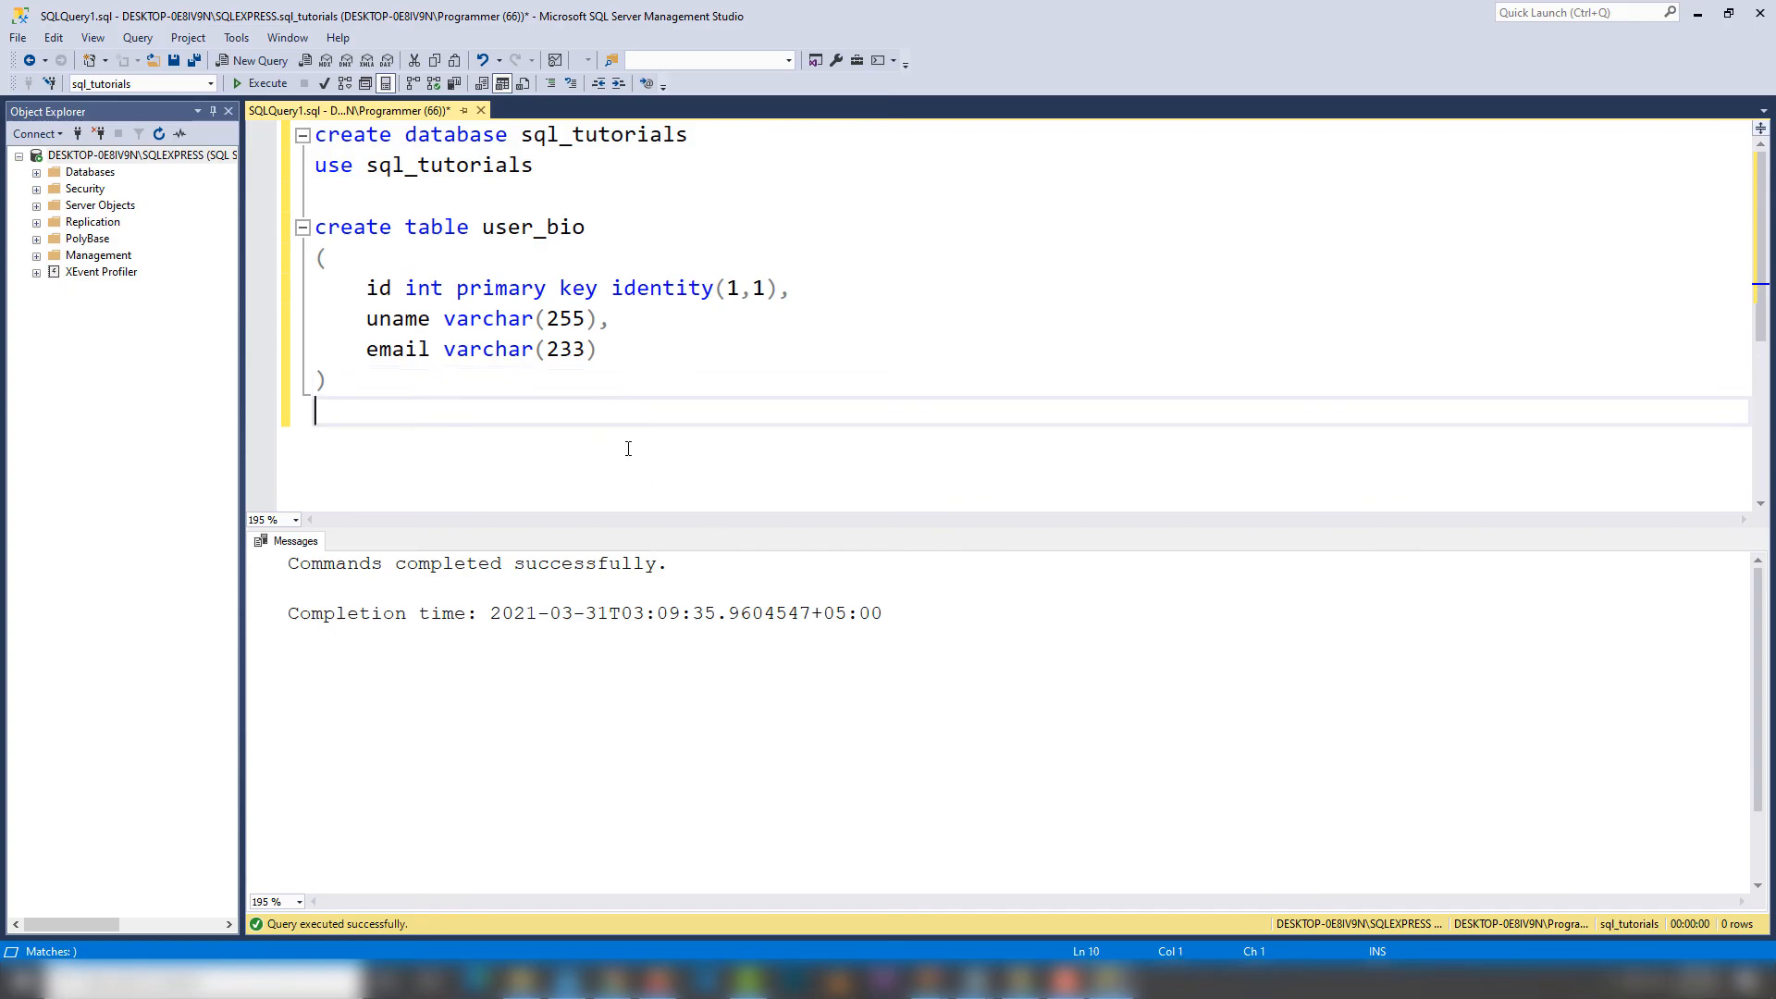
pyautogui.press('Return')
pyautogui.write('sel')
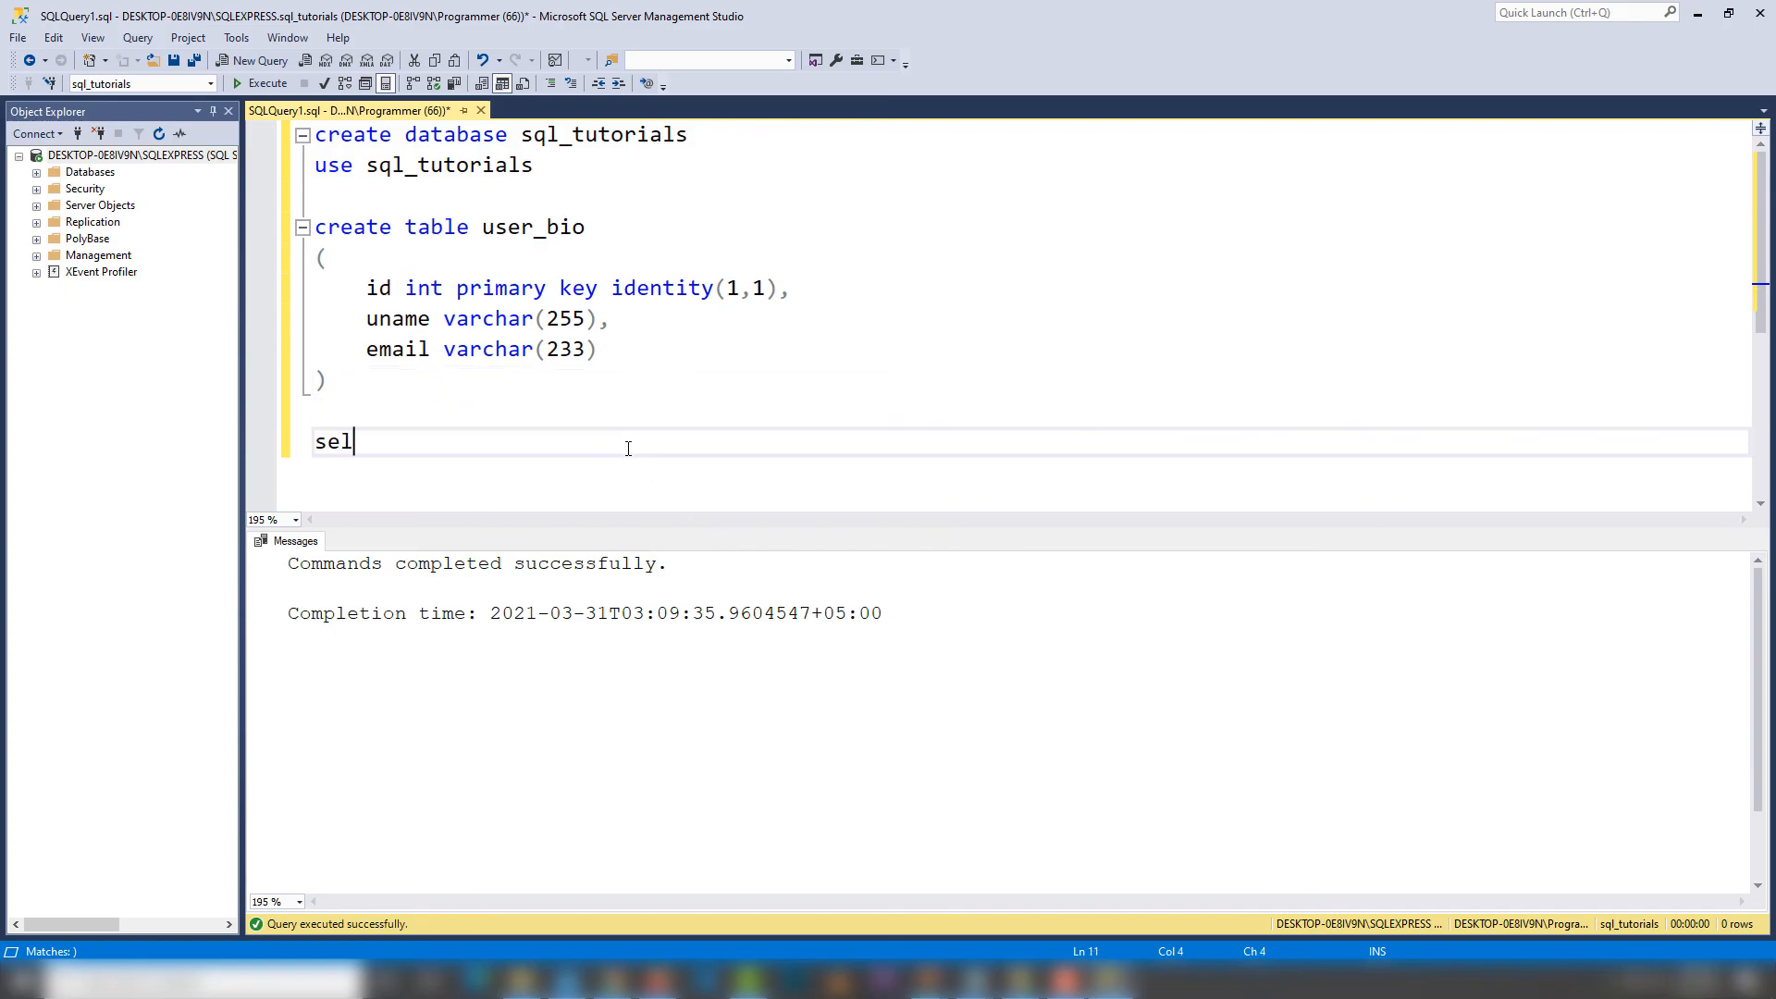
pyautogui.write('ect * from')
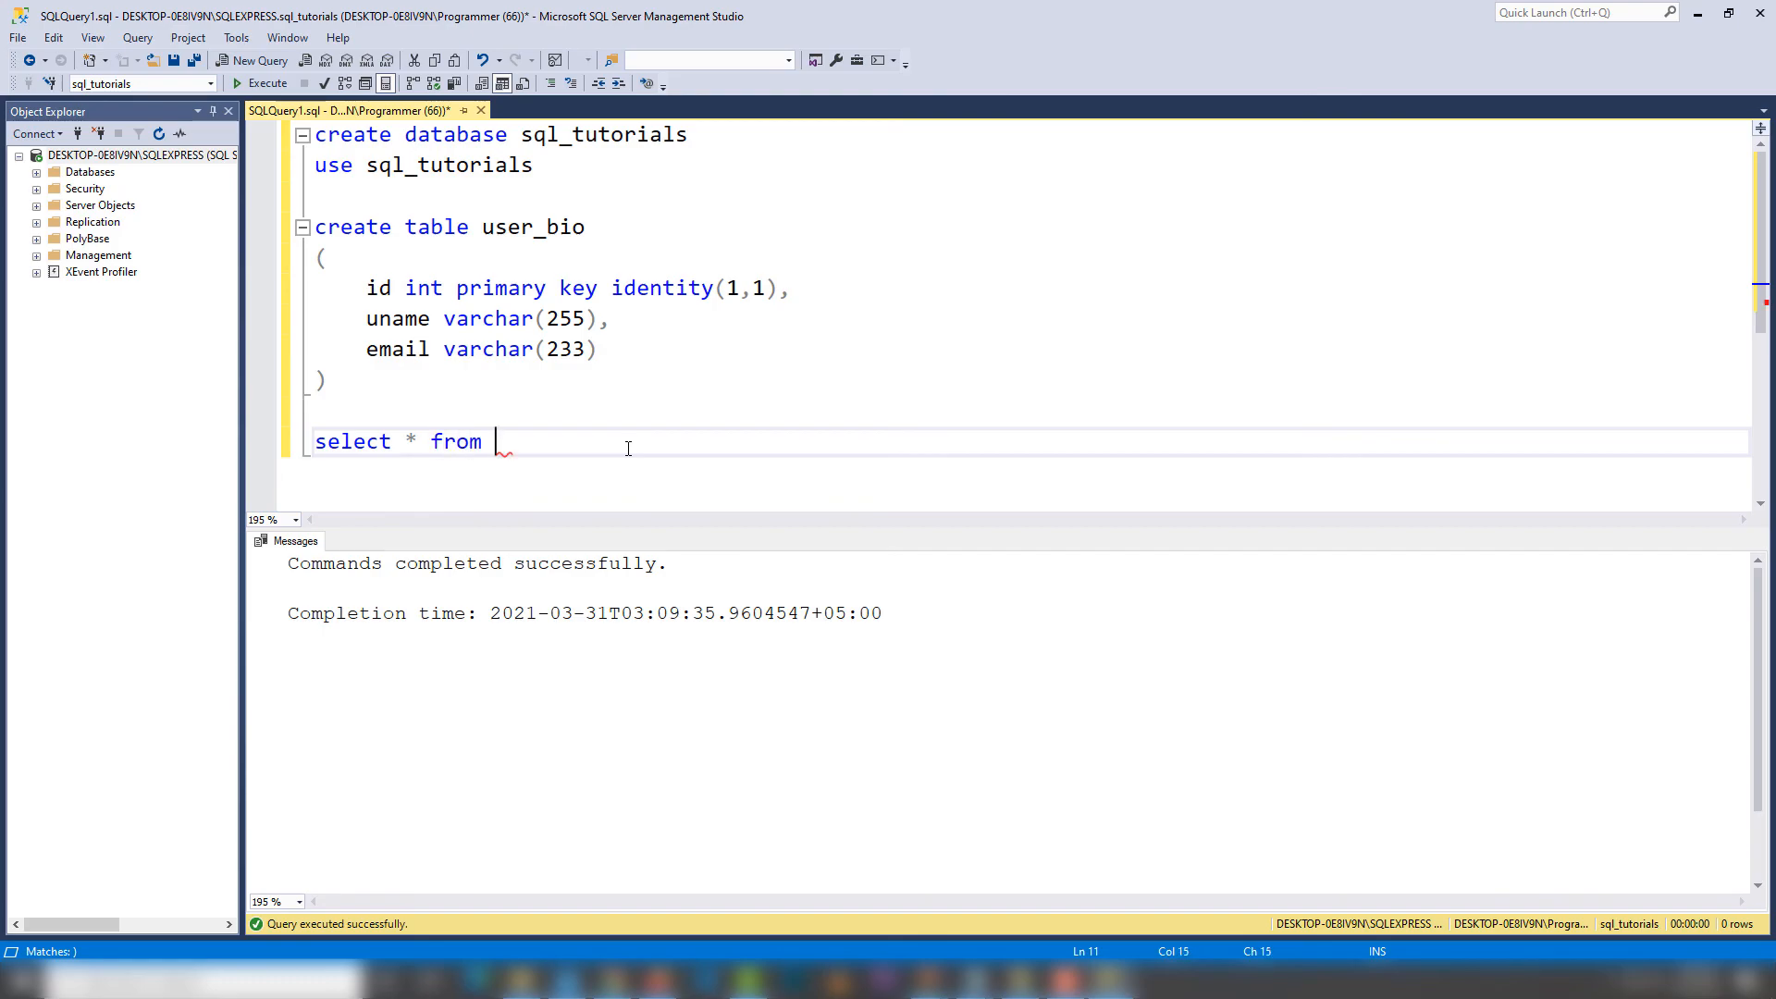
pyautogui.write(' sq')
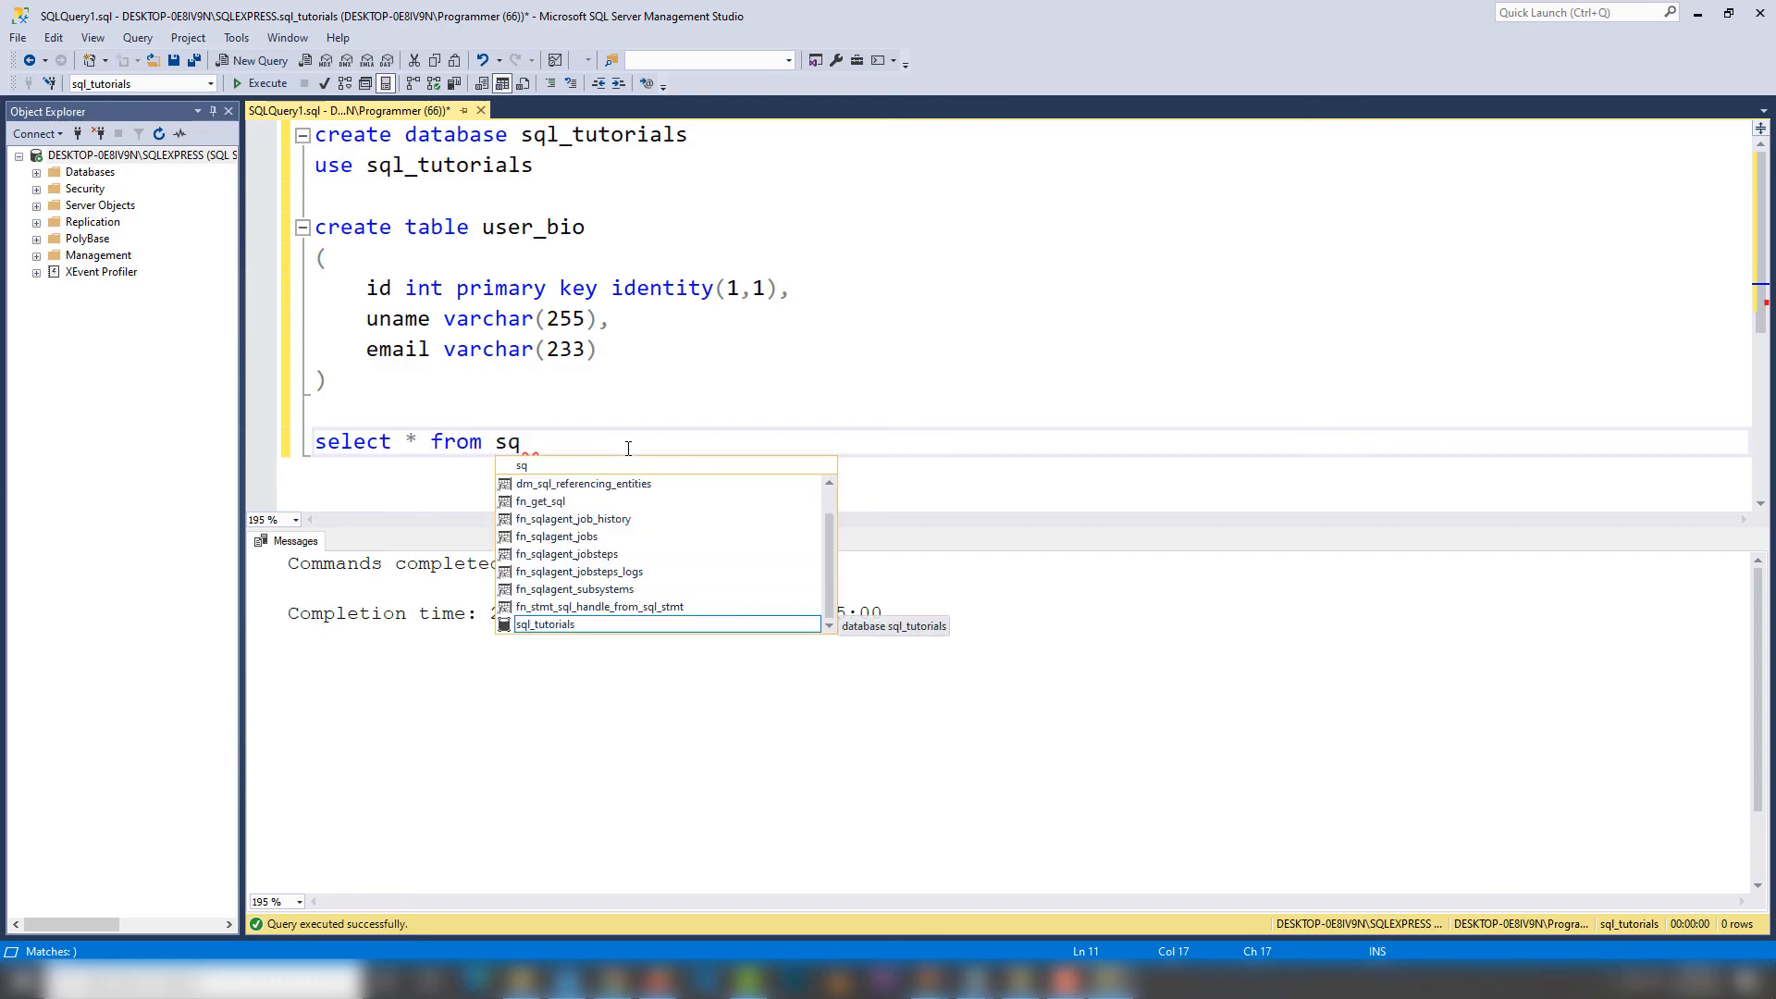
pyautogui.press('Tab')
pyautogui.hotkey('shift', 'Home')
pyautogui.press('F5')
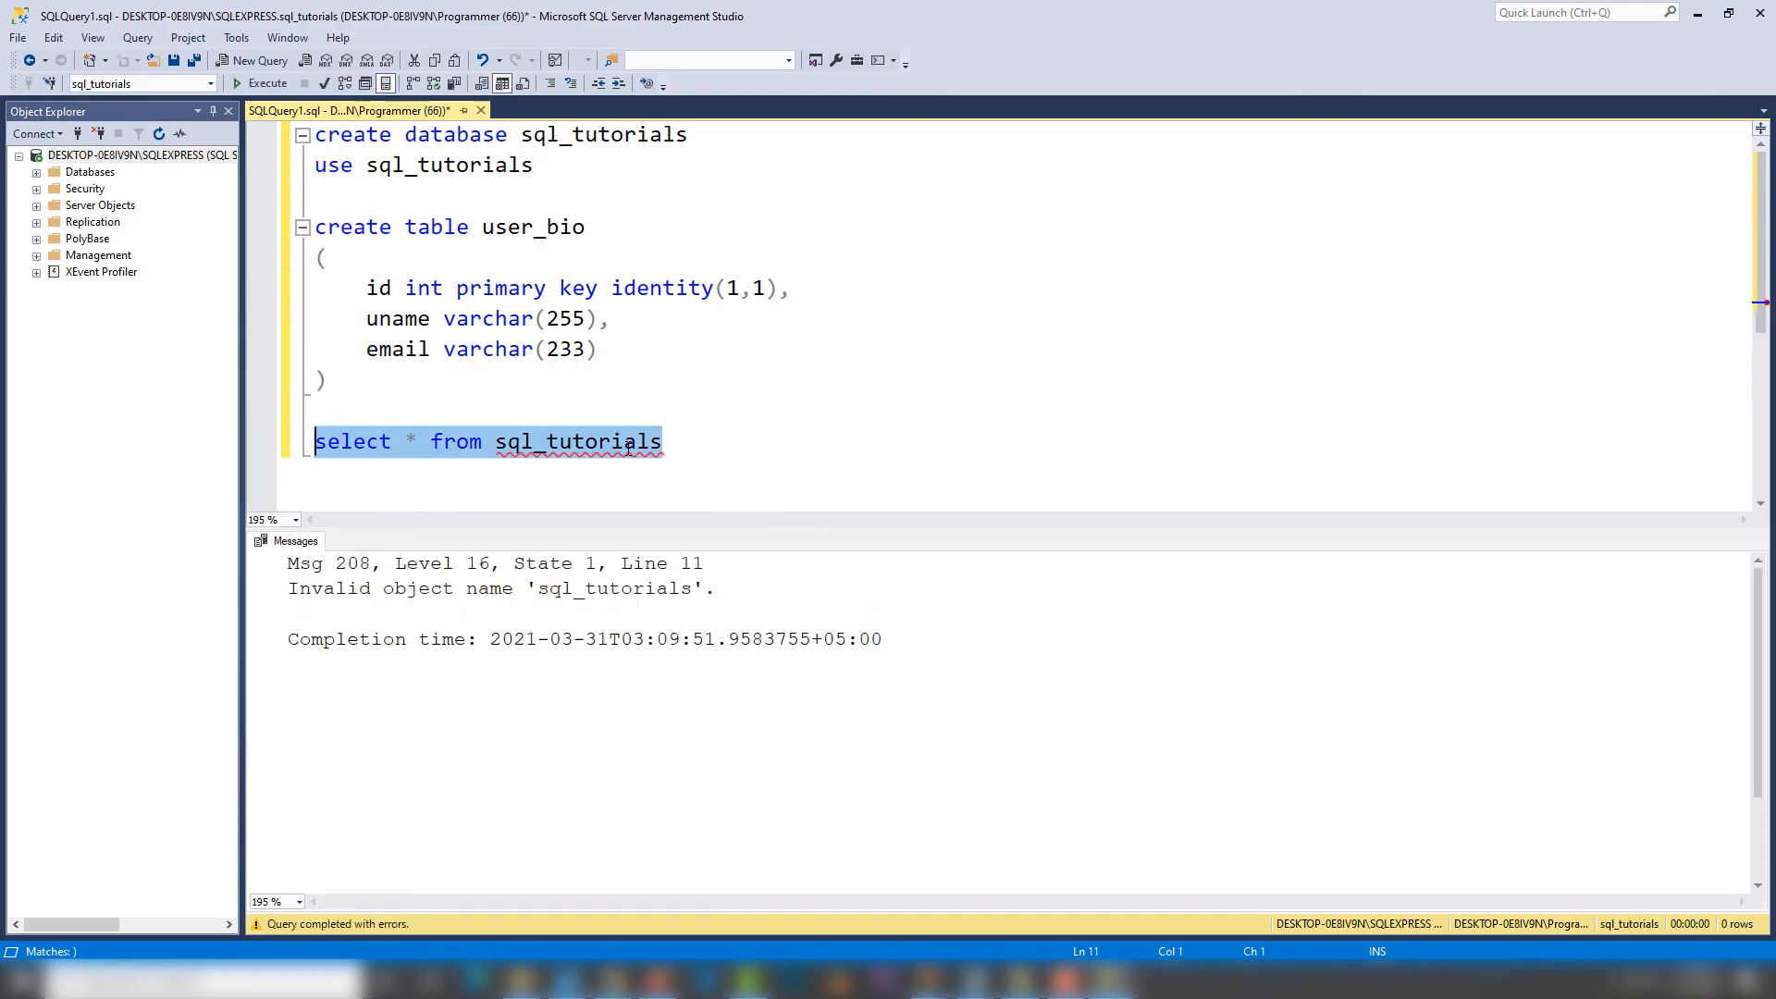
# Replace sql_tutorials with user_bio in the select query and execute only that query
pyautogui.press('End')
pyautogui.hotkey('ctrl', 'BackSpace')
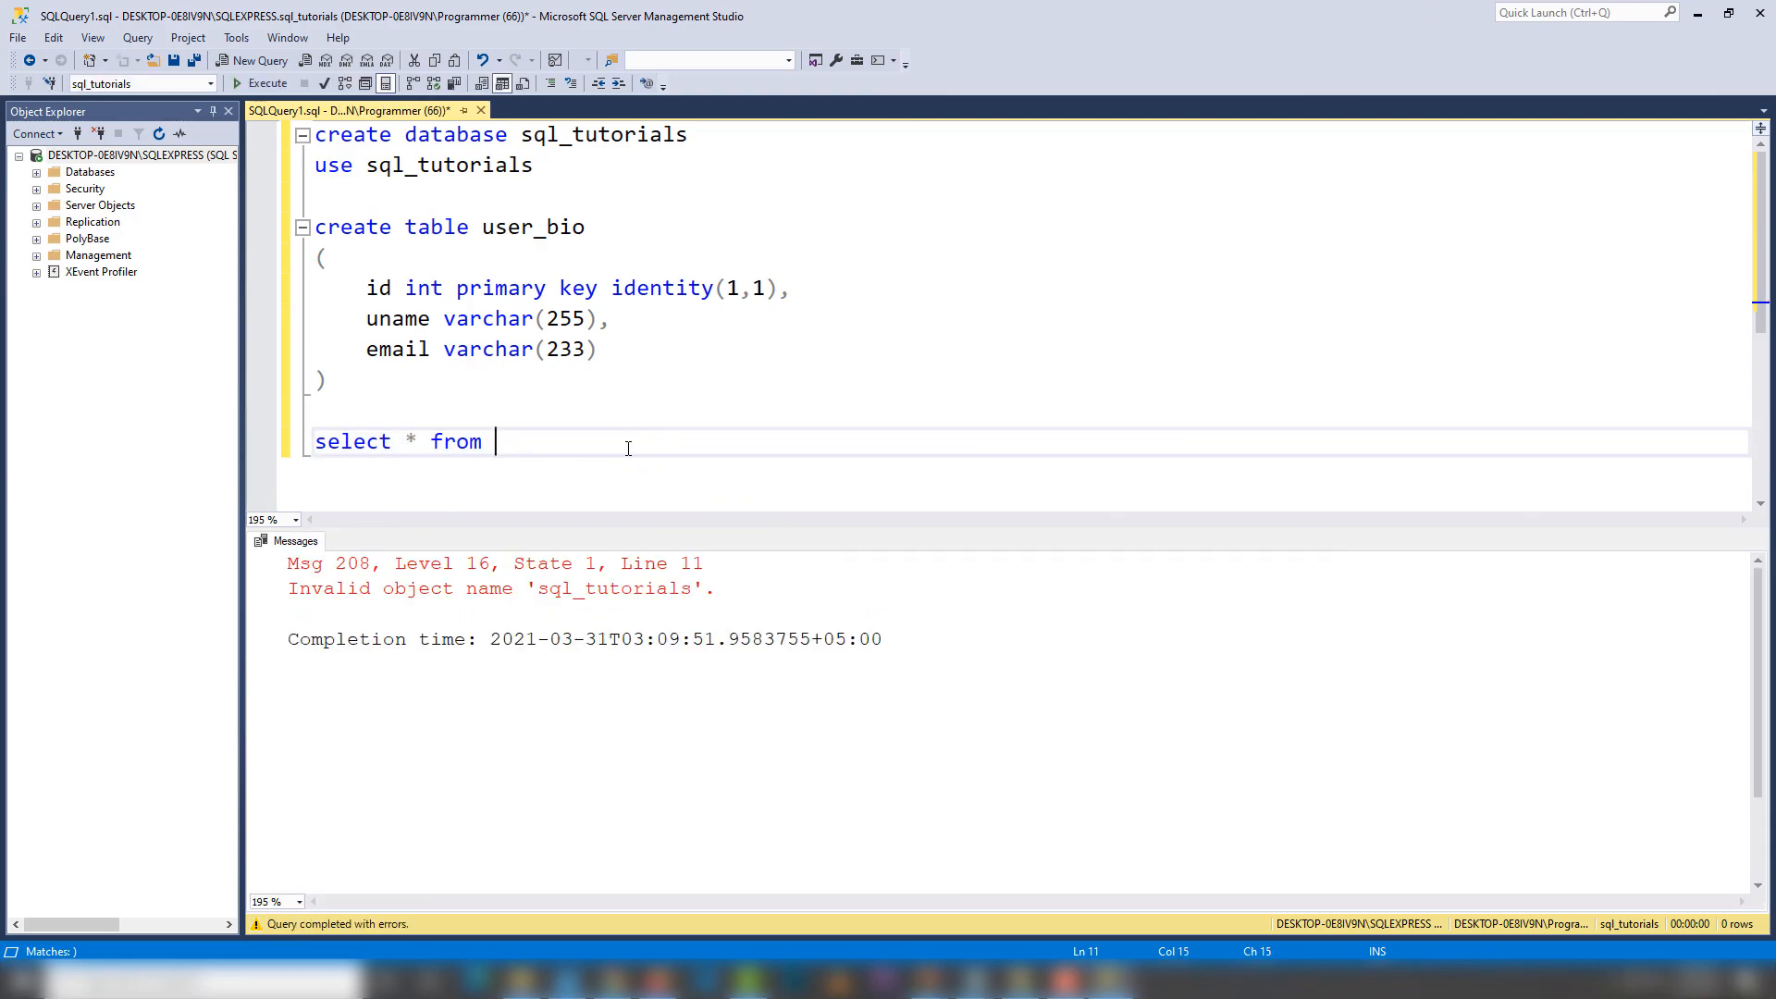
pyautogui.write('user')
pyautogui.press('Tab')
pyautogui.hotkey('shift', 'Home')
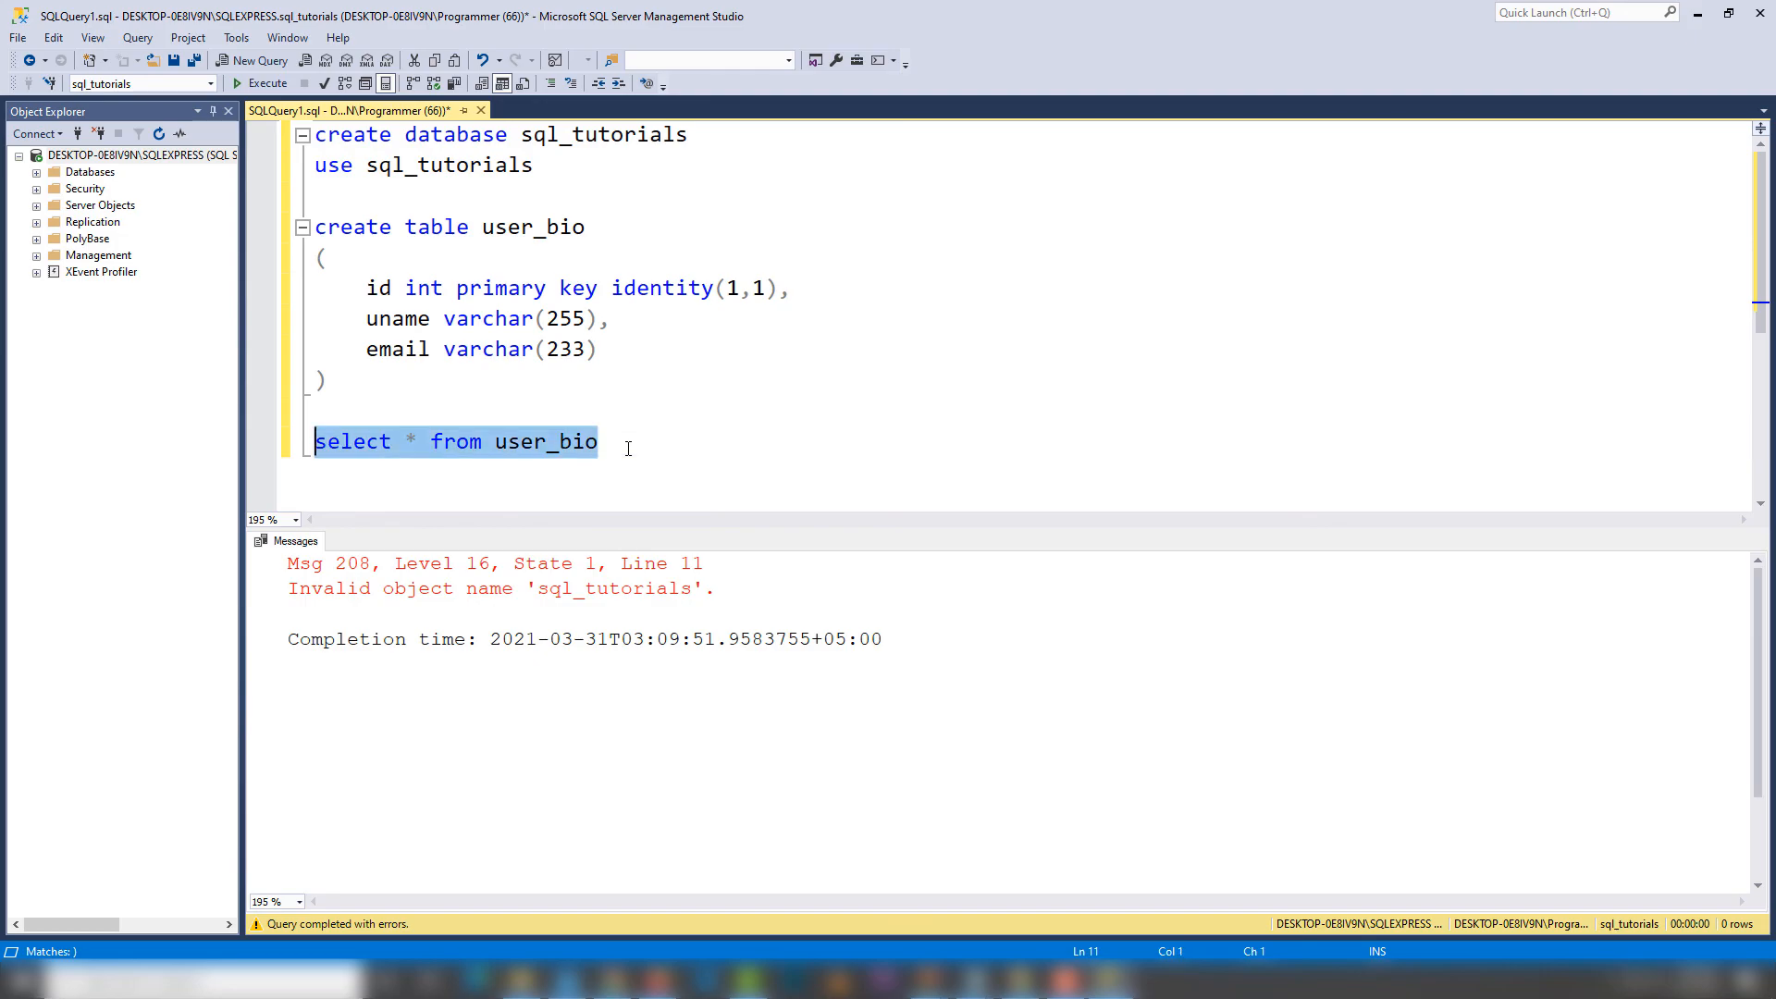
pyautogui.press('F5')
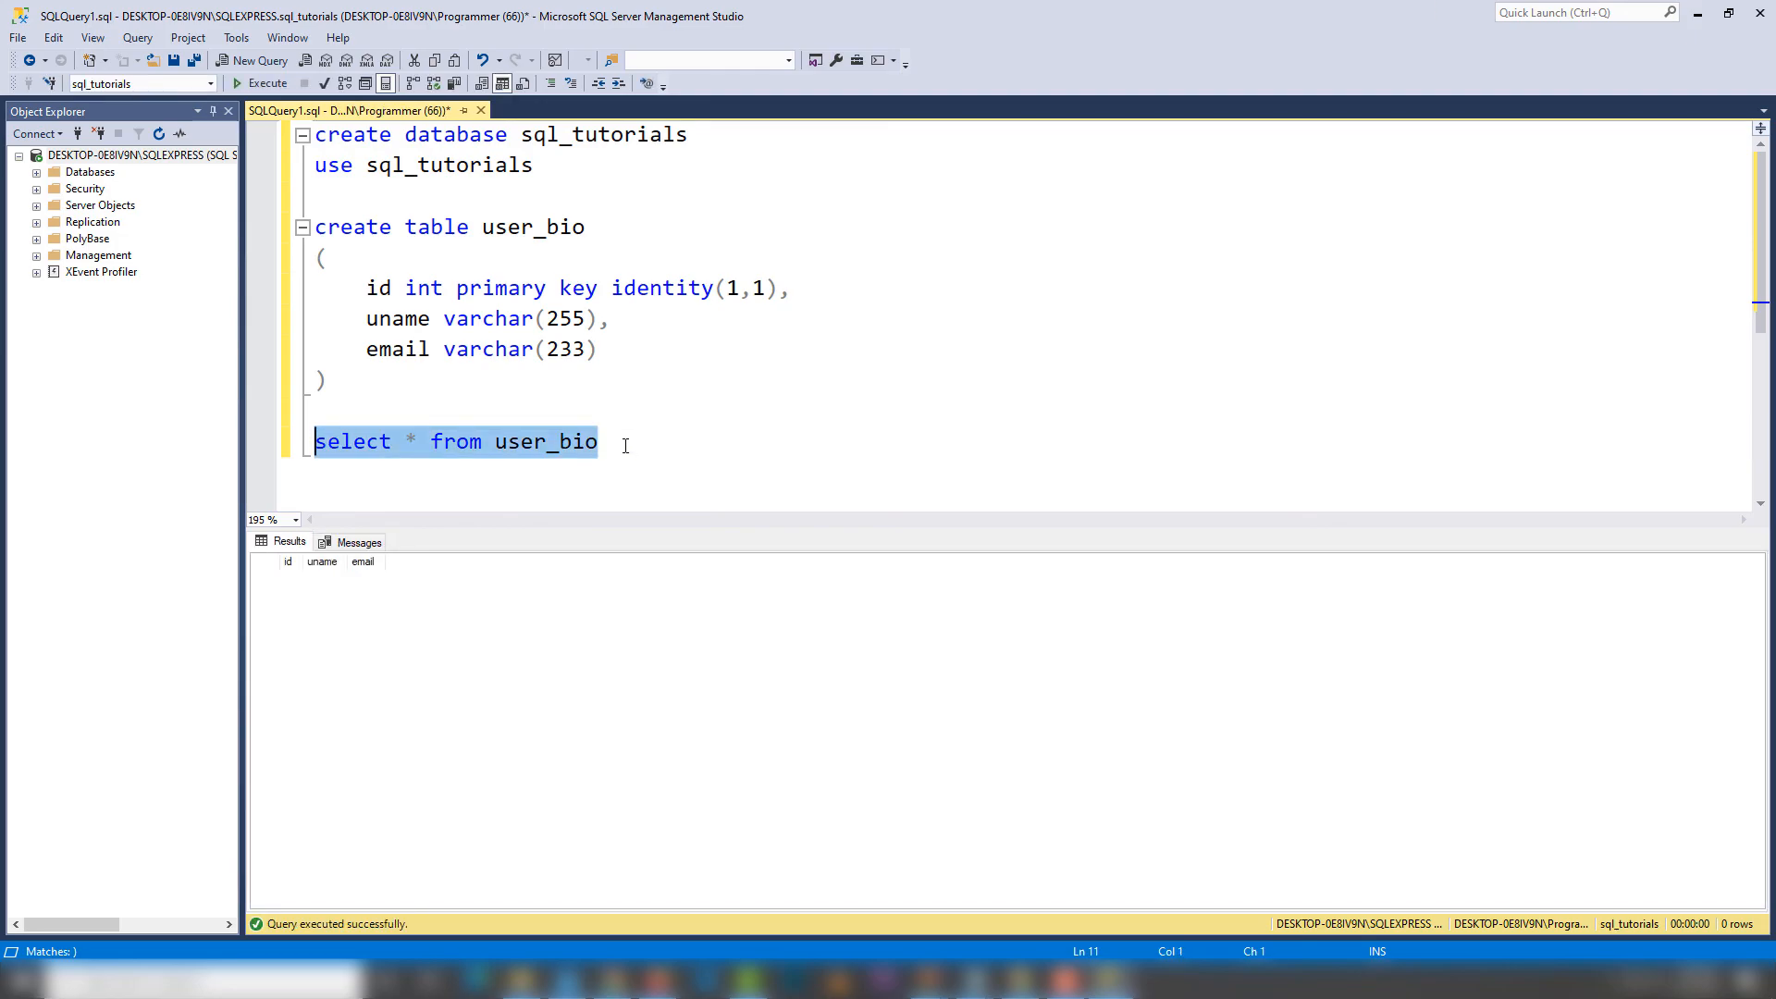
# Widen the id and uname columns in the query results and highlight the table name in the select query
pyautogui.moveTo(303, 561); pyautogui.dragTo(460, 561)
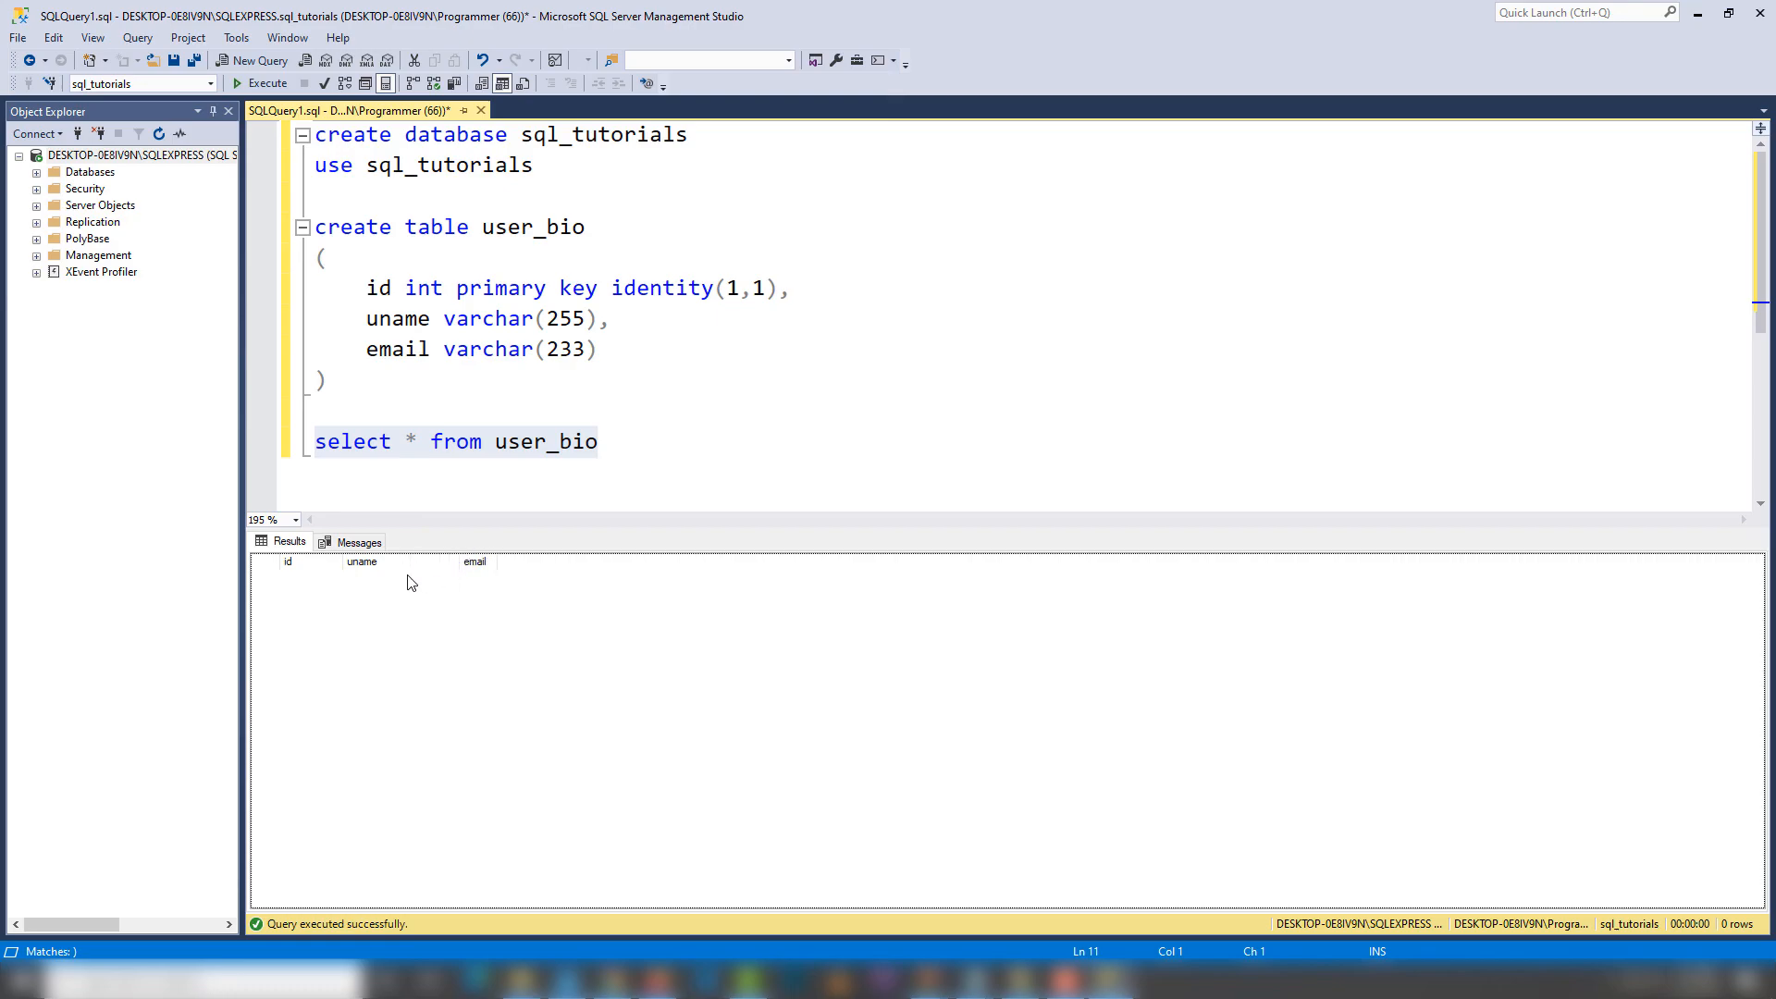
pyautogui.click(627, 441)
pyautogui.moveTo(627, 441); pyautogui.dragTo(504, 453)
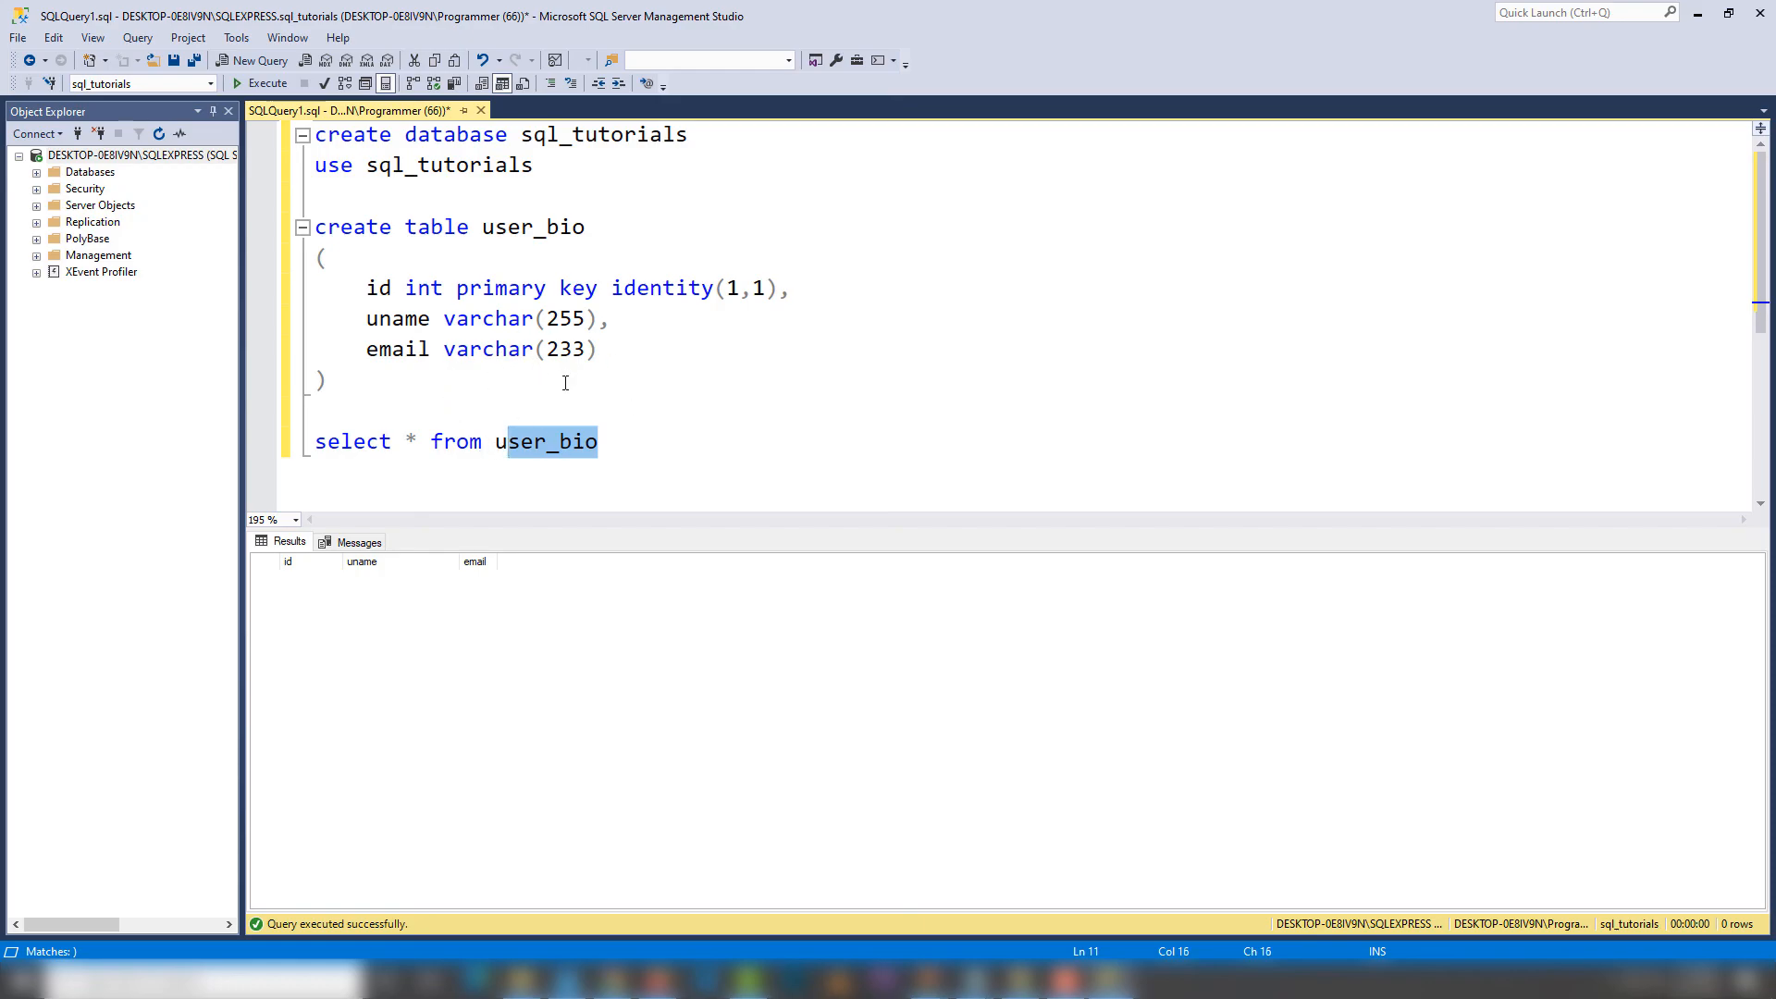